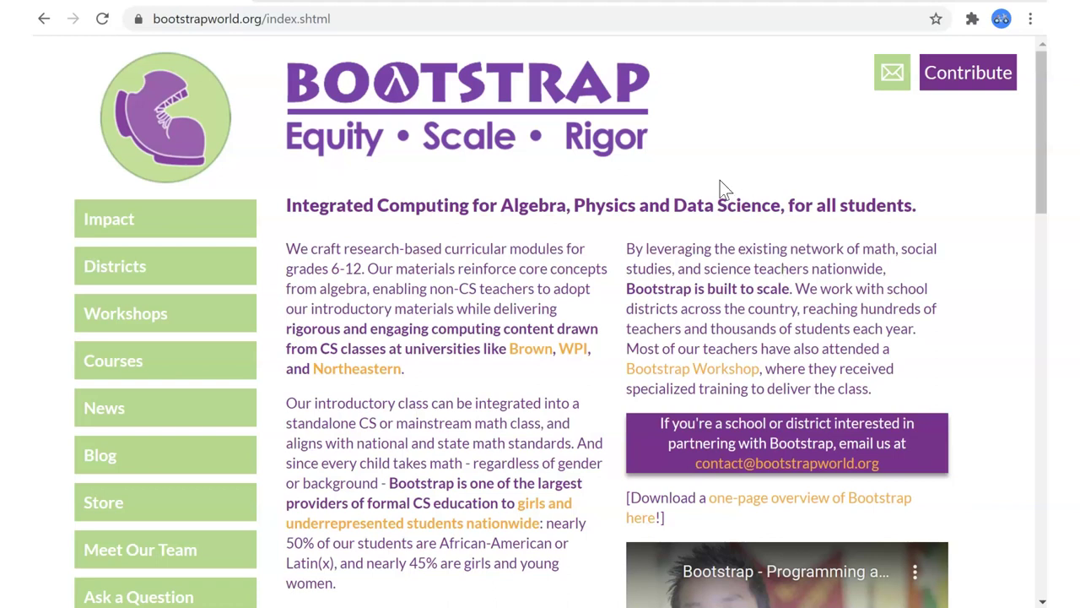
# - Go to the latest Algebra course and open its 'Coordinates and Game Design' lesson
pyautogui.moveTo(128, 363)
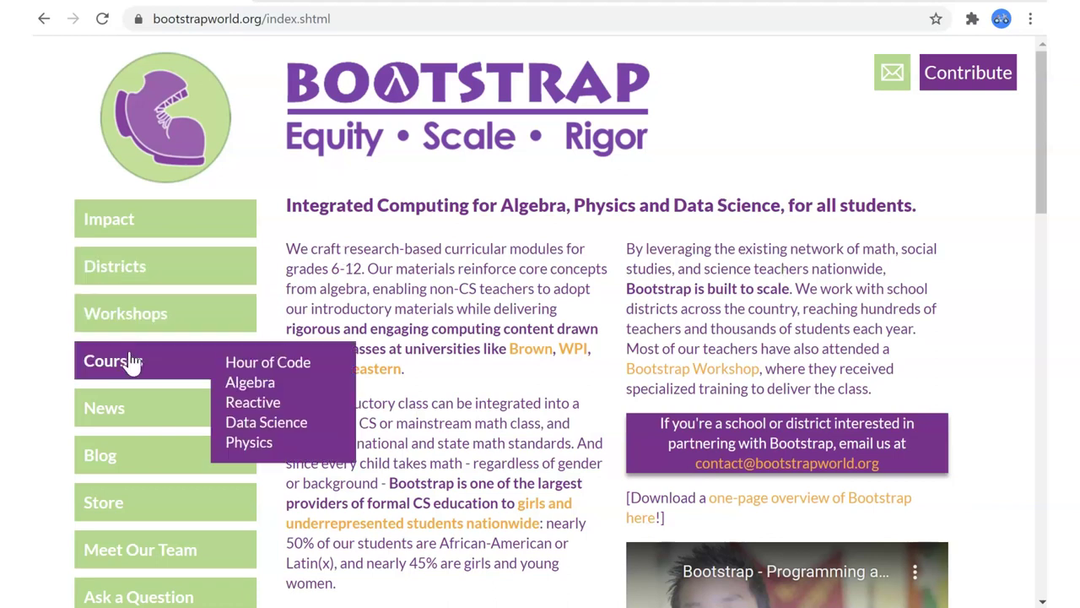
pyautogui.click(251, 384)
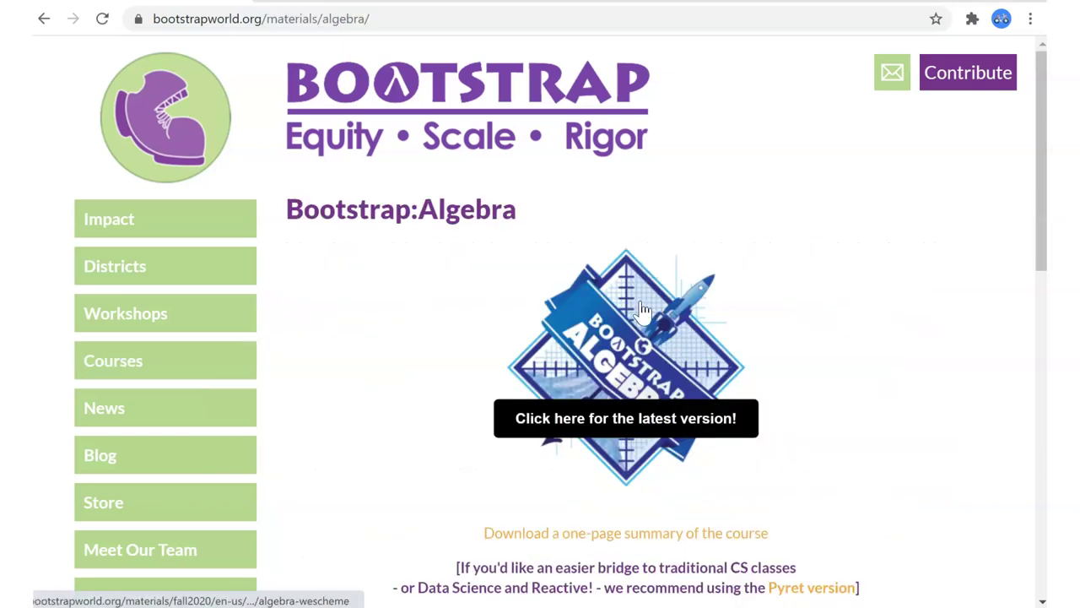
pyautogui.click(591, 417)
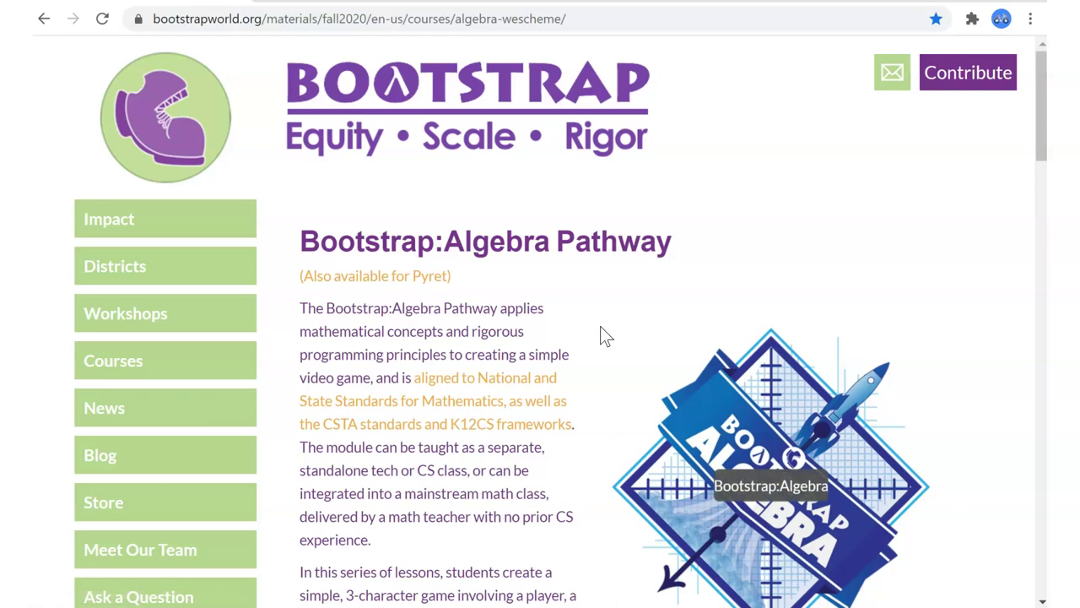
pyautogui.moveTo(219, 366)
pyautogui.scroll(-12, 564, 382)
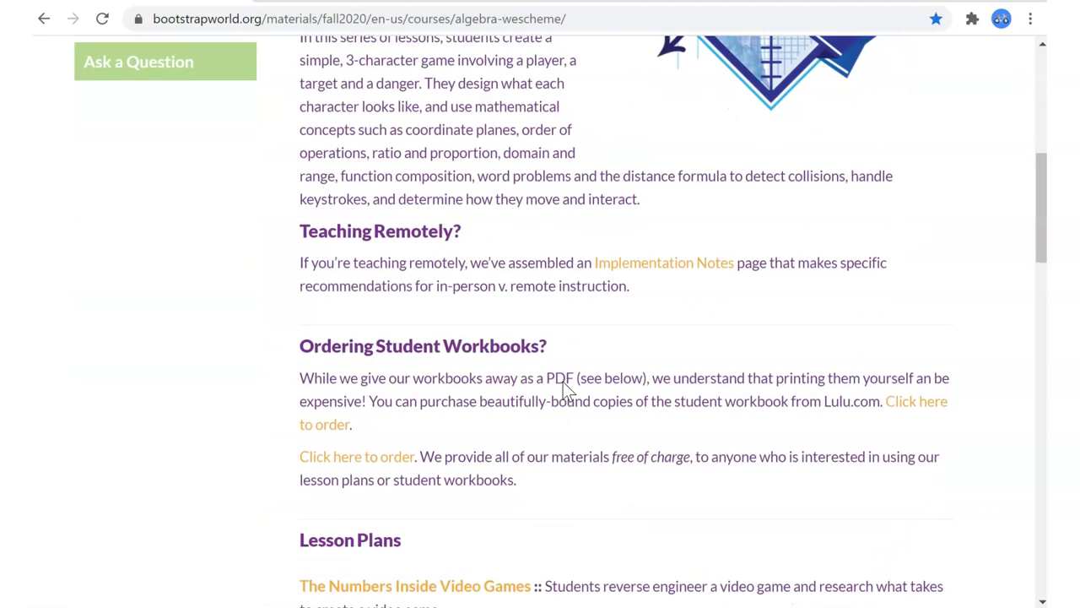
pyautogui.scroll(1, 564, 382)
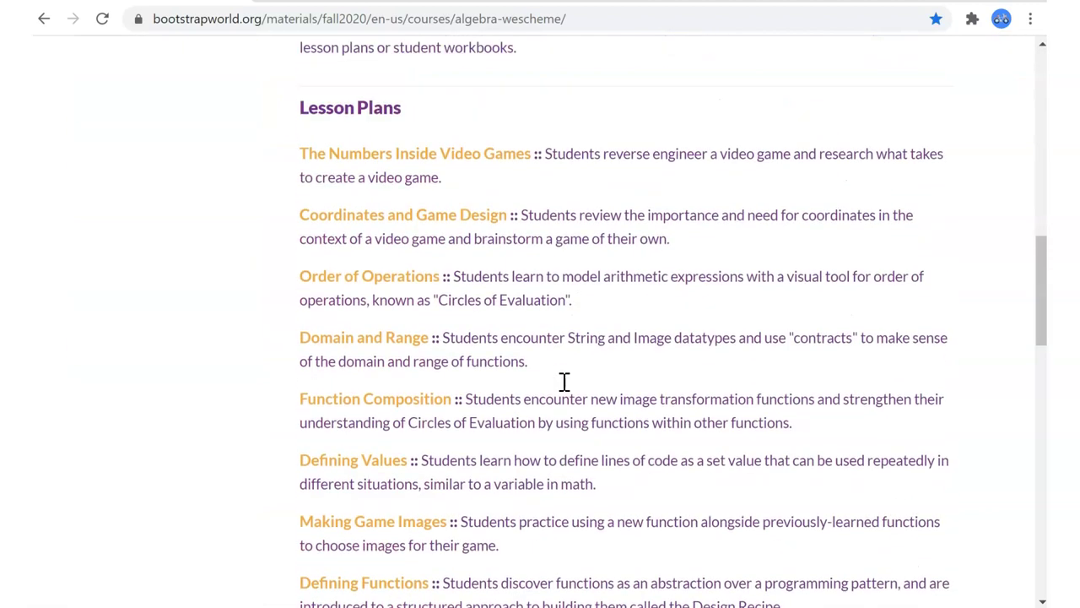
pyautogui.click(393, 221)
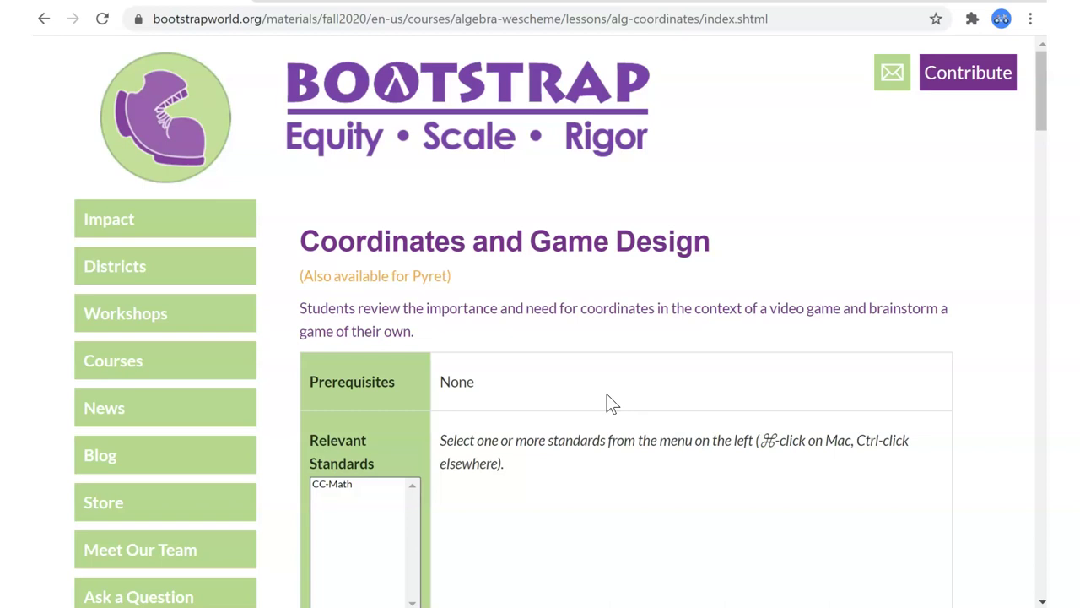
# - Scroll the lesson page down to the Materials row listing the Lesson Slides
pyautogui.scroll(-3, 609, 403)
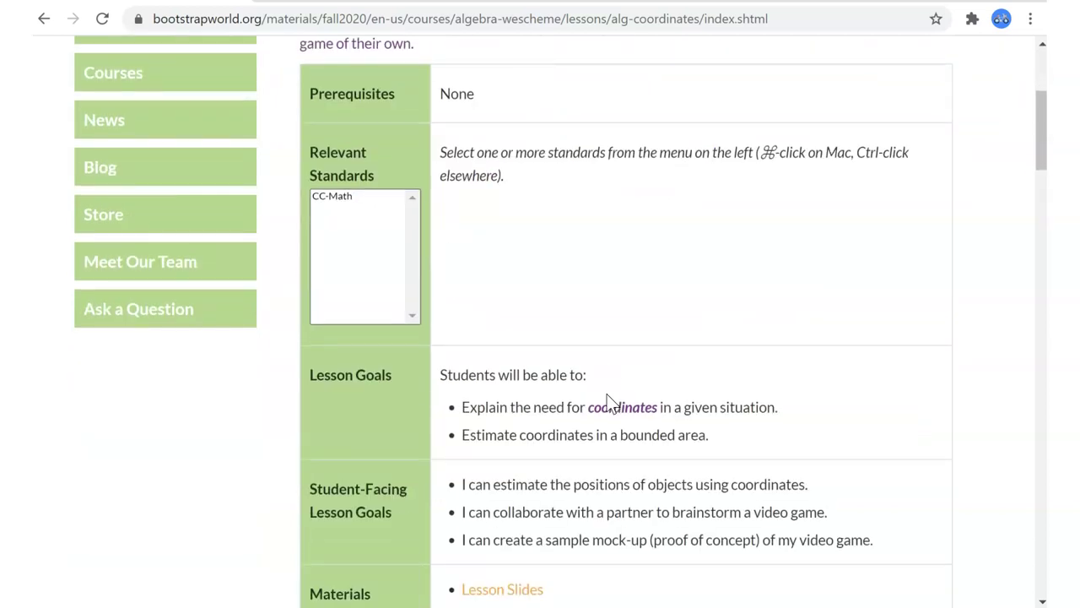
pyautogui.scroll(-3, 610, 405)
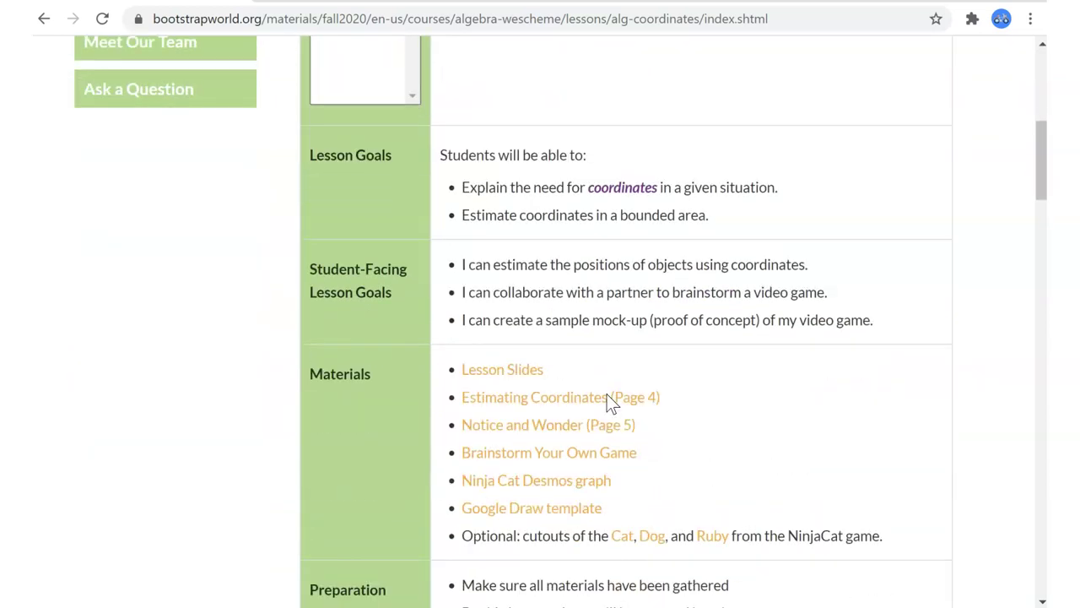
# - Open the Lesson Slides and start a copy of the entire presentation, dropping 'of' from its name
pyautogui.click(489, 371)
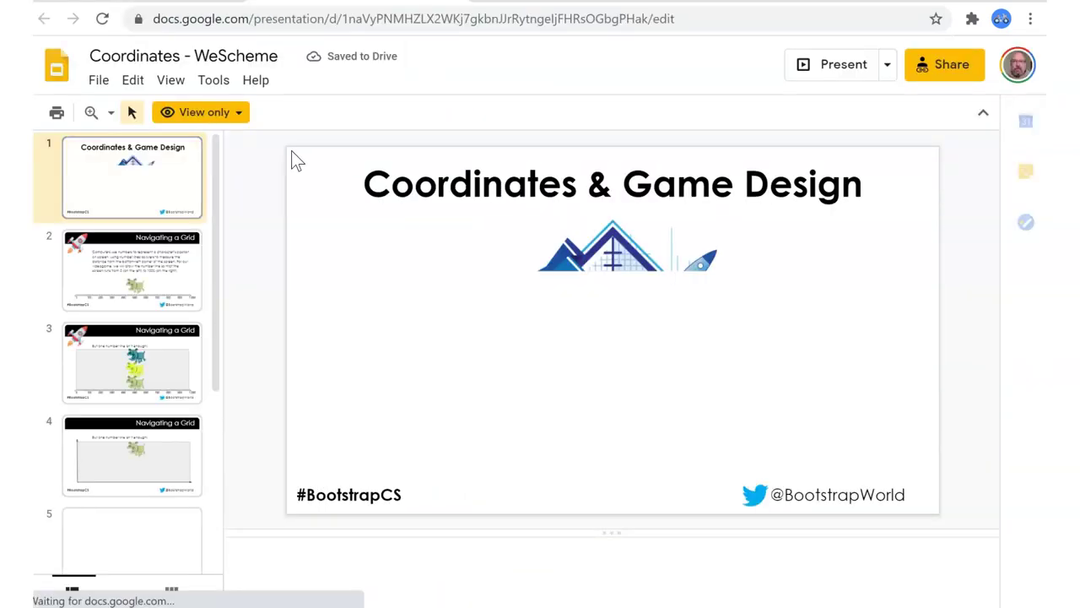
pyautogui.click(97, 81)
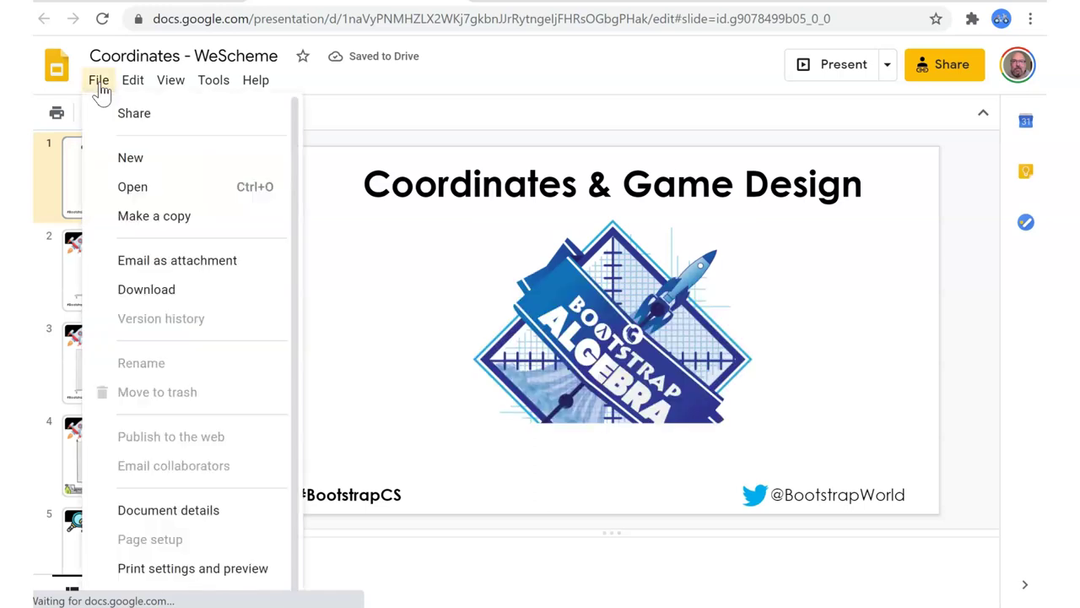
pyautogui.moveTo(170, 226)
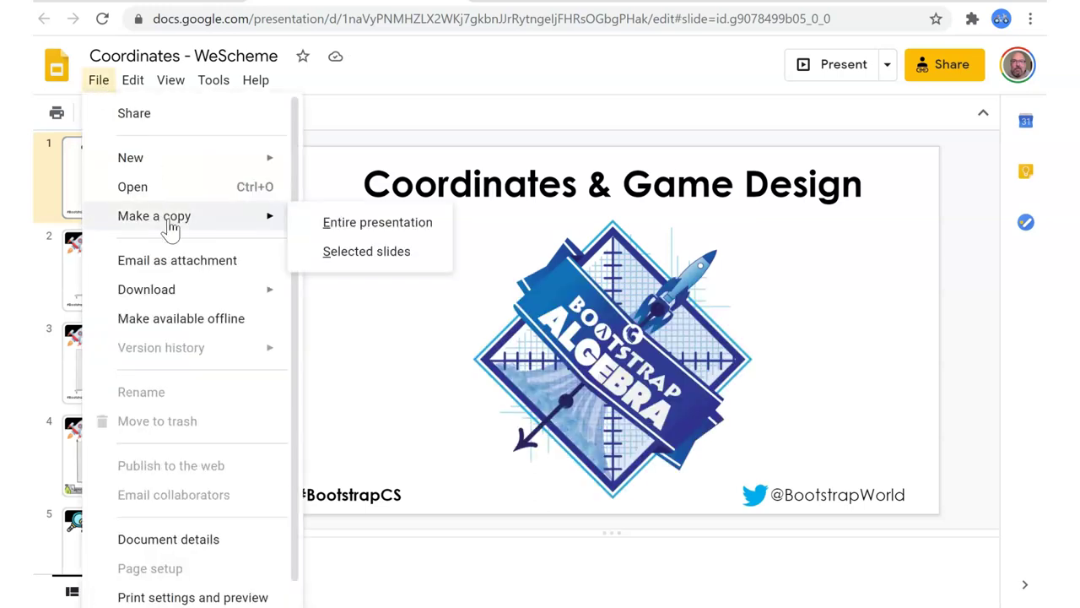
pyautogui.click(322, 226)
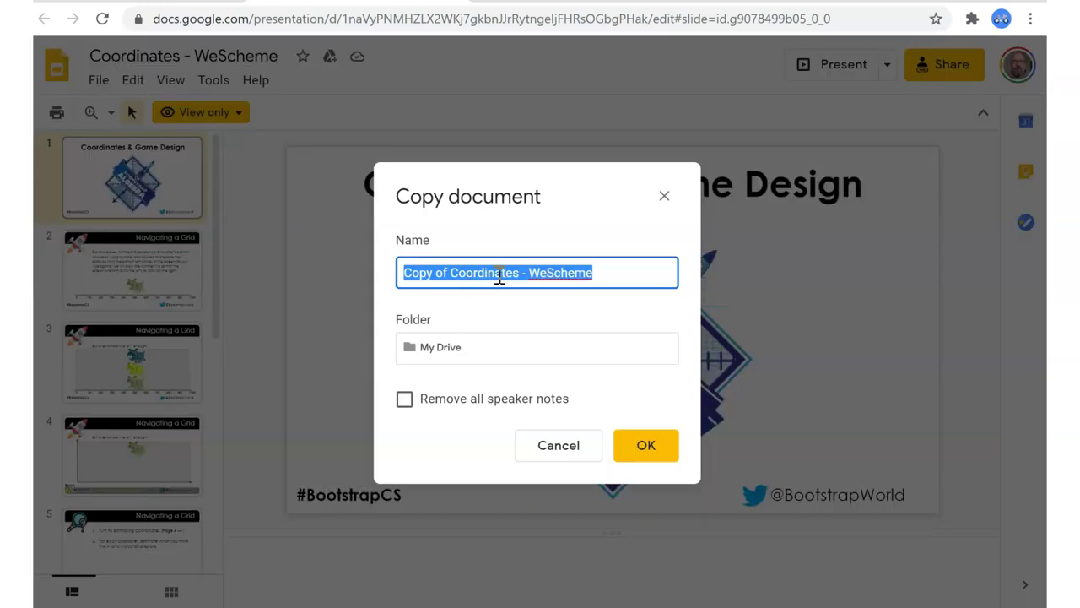
pyautogui.click(450, 267)
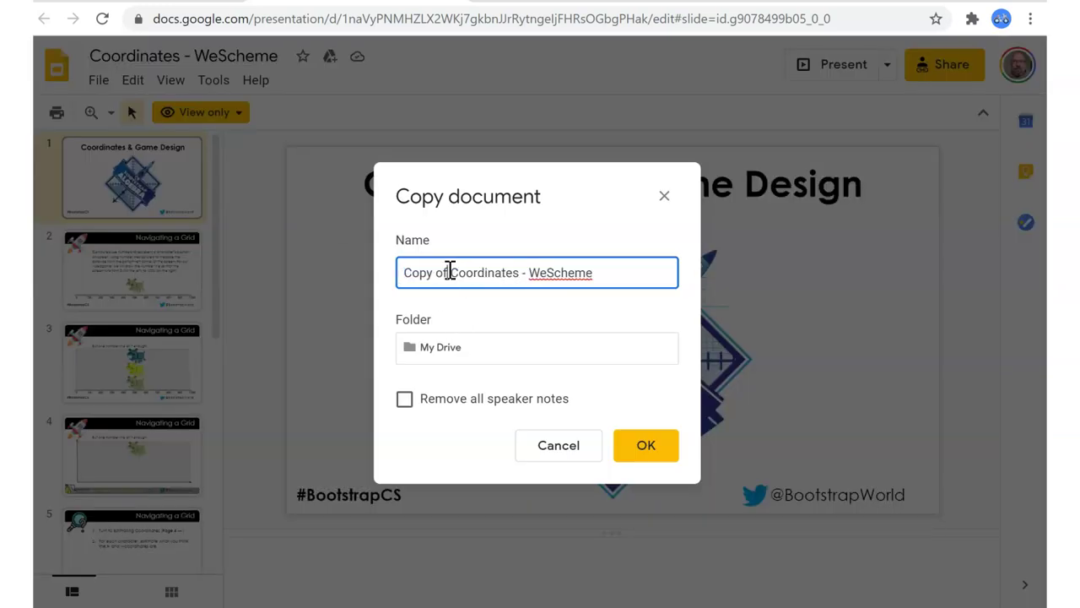
pyautogui.press('BackSpace')
pyautogui.press('BackSpace')
pyautogui.press('BackSpace')
pyautogui.press('BackSpace')
pyautogui.press('BackSpace')
pyautogui.press('BackSpace')
pyautogui.press('BackSpace')
pyautogui.press('BackSpace')
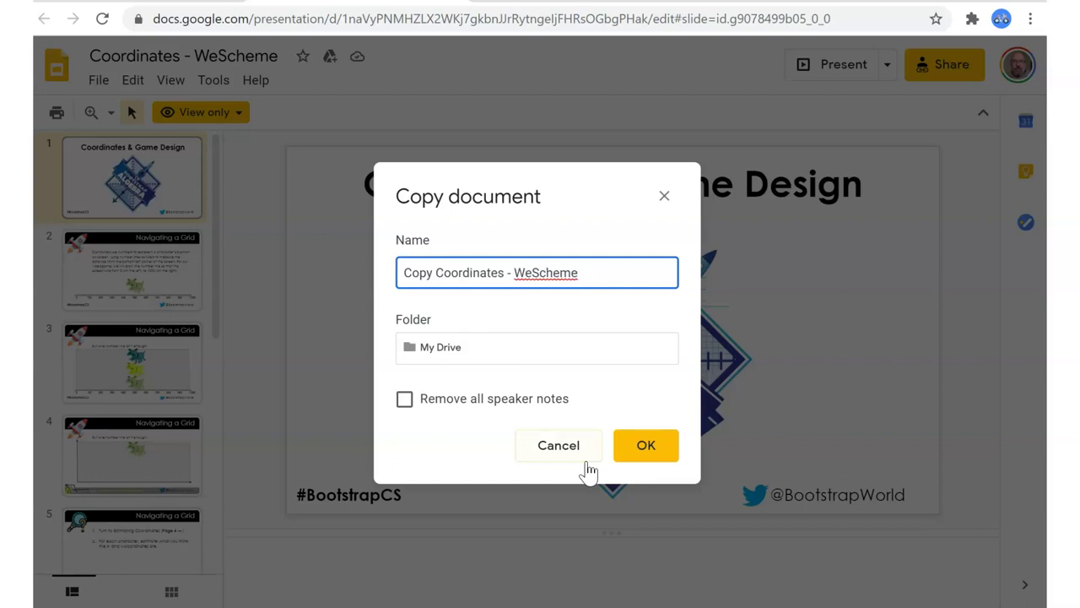
# - Save the copy into the BootstrapWorld Algebra - 2020 Fall folder and switch to the editable copy
pyautogui.click(435, 350)
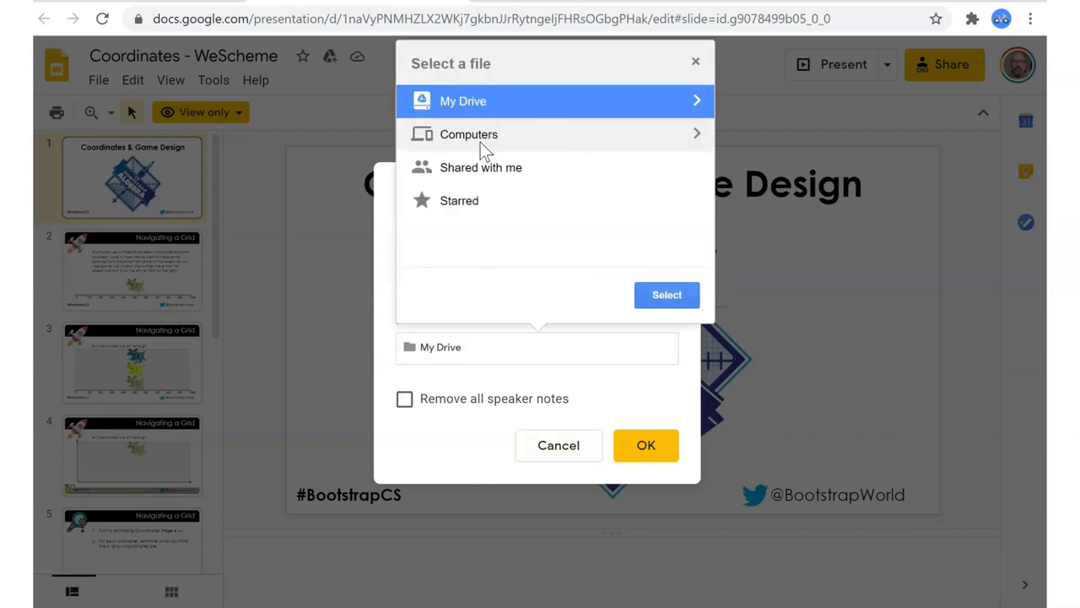
pyautogui.click(694, 103)
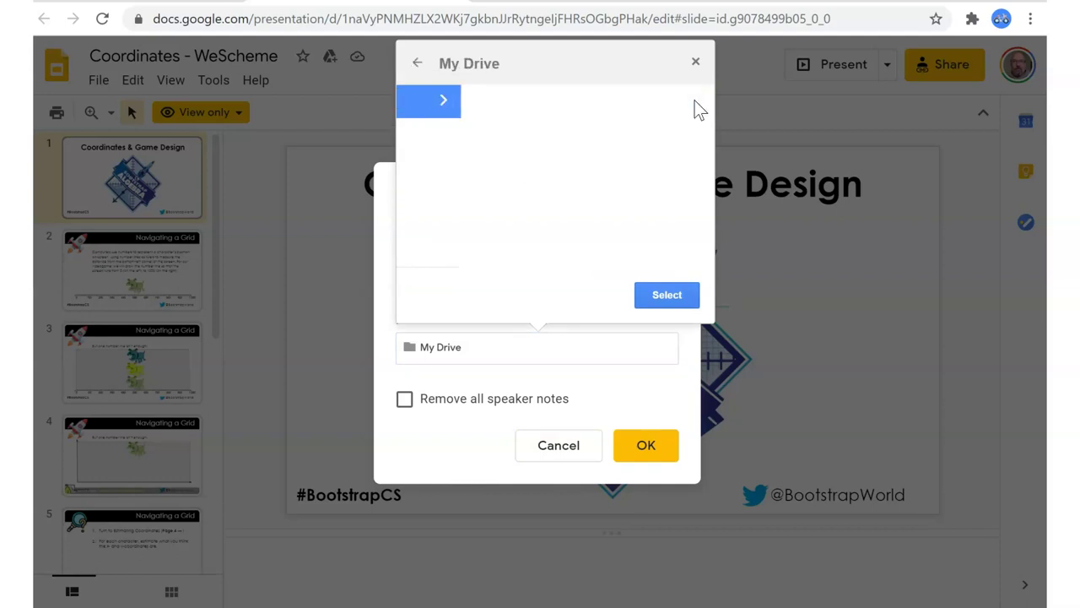
pyautogui.click(518, 139)
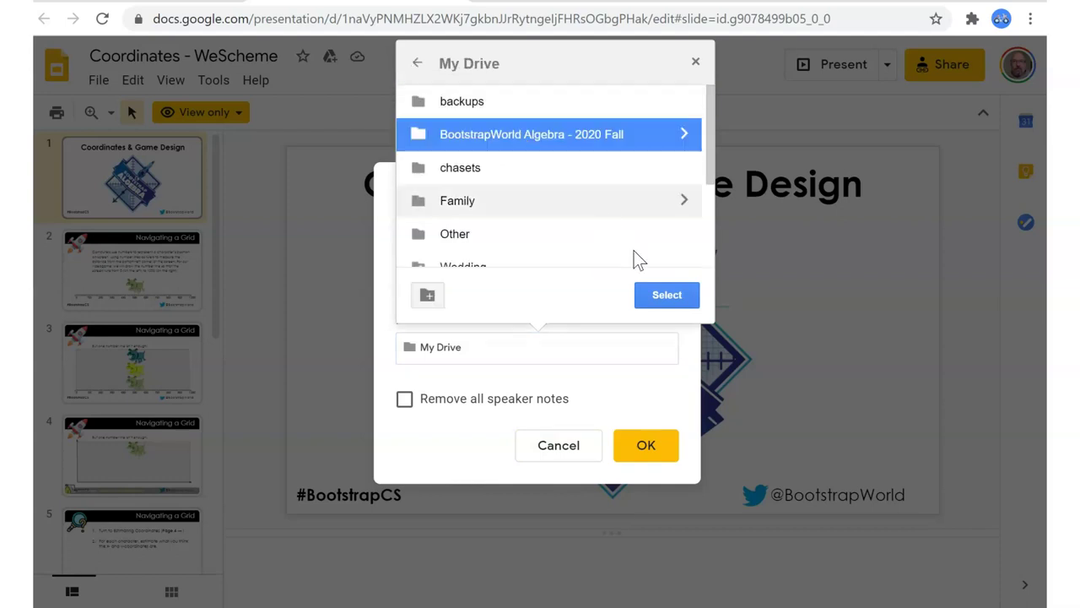
pyautogui.click(664, 295)
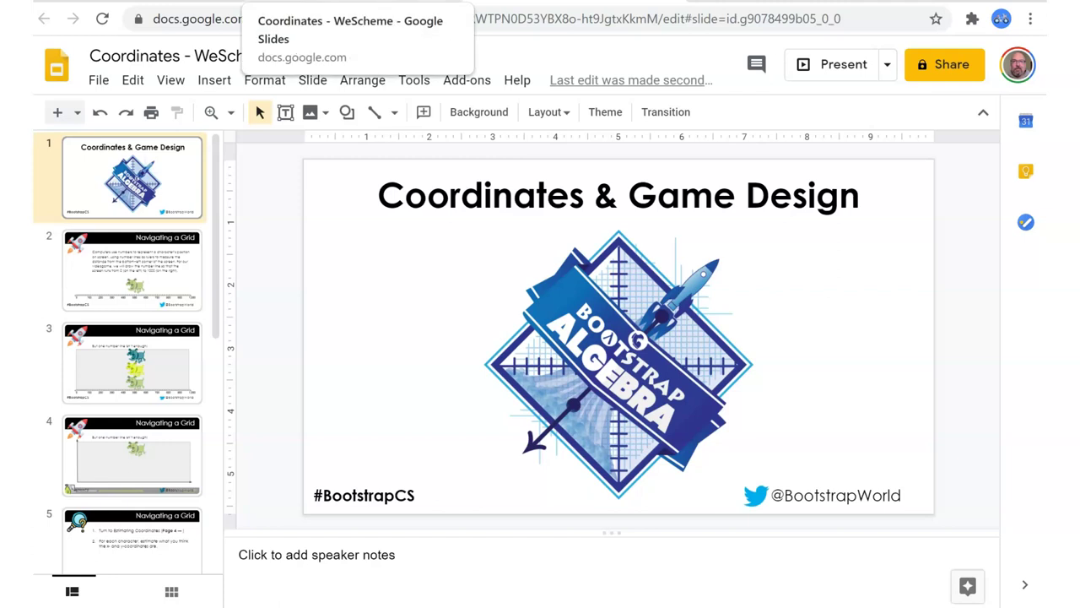
pyautogui.hotkey('ctrl', 'Tab')
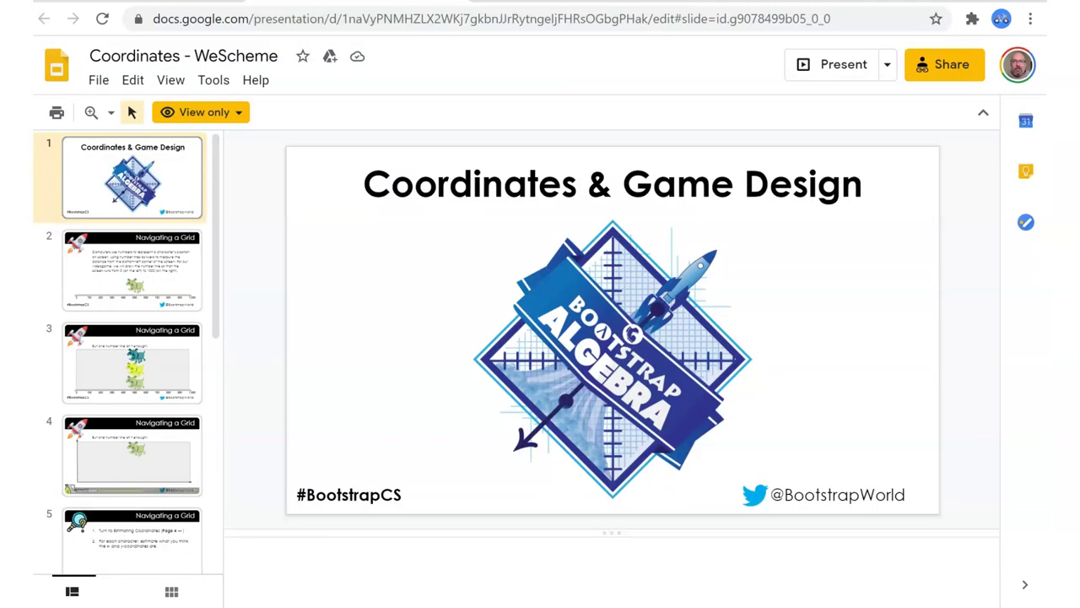
pyautogui.hotkey('ctrl', 'Tab')
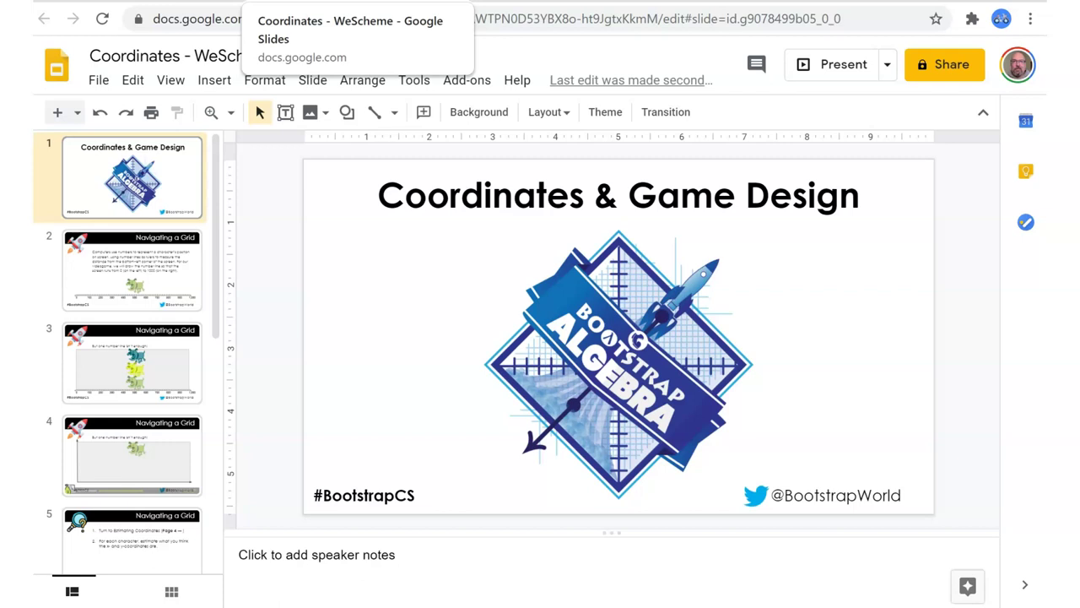
# - In the Drive folder, rename the Coordinates - WeScheme file to '02 - Coordinates - WeScheme'
pyautogui.hotkey('ctrl', 'Tab')
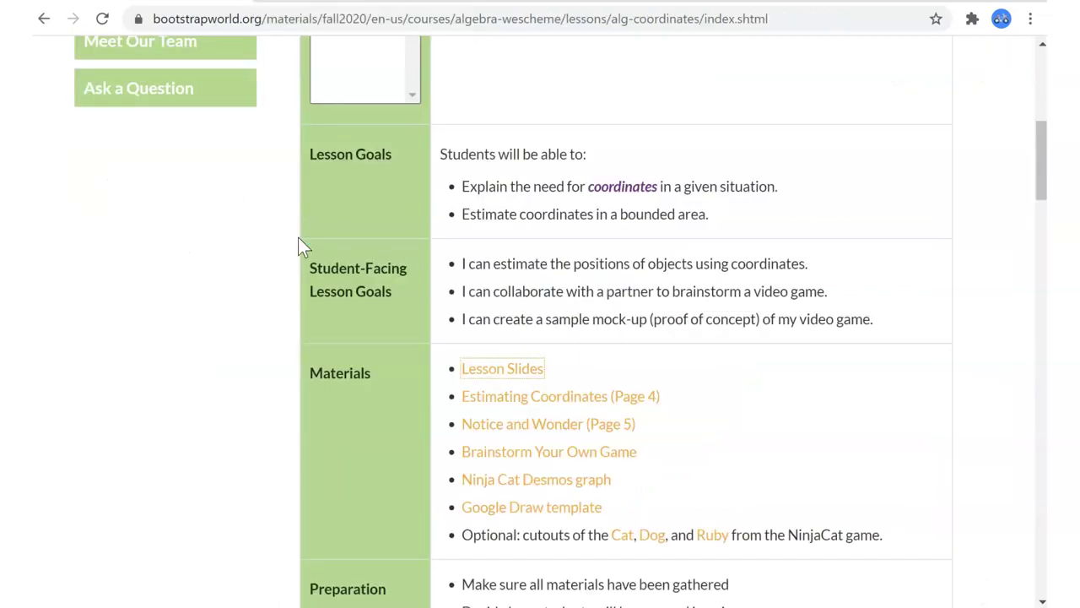
pyautogui.hotkey('alt', 'Tab')
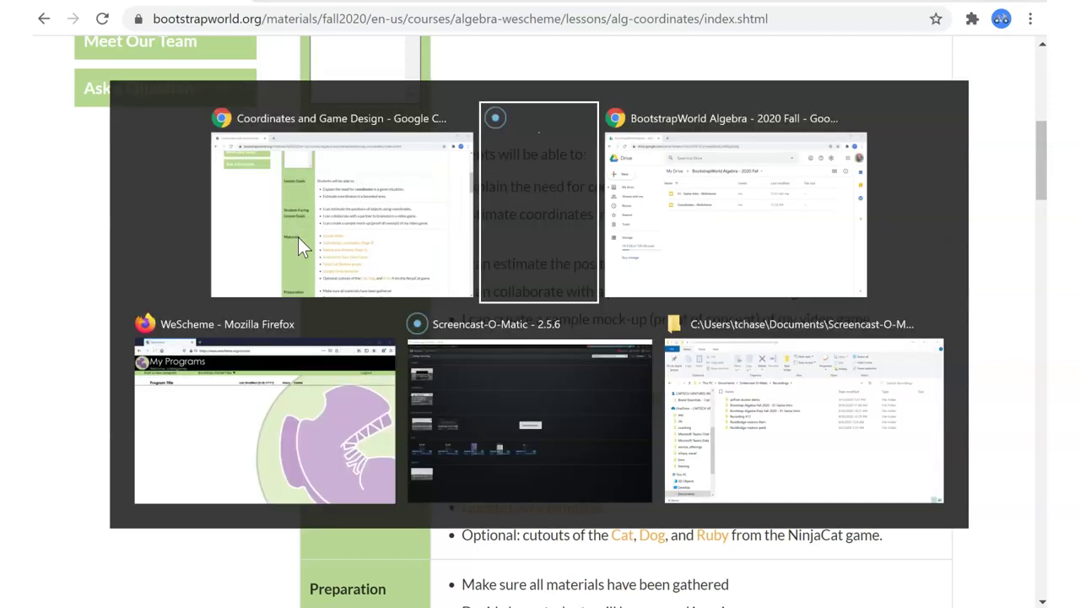
pyautogui.hotkey('alt', 'Tab')
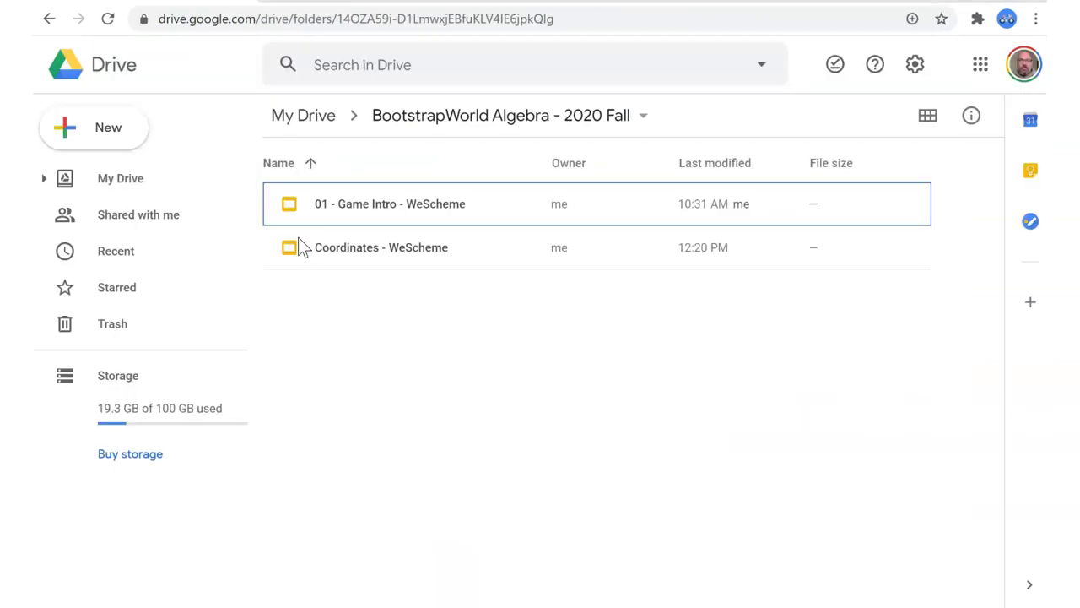
pyautogui.click(345, 251)
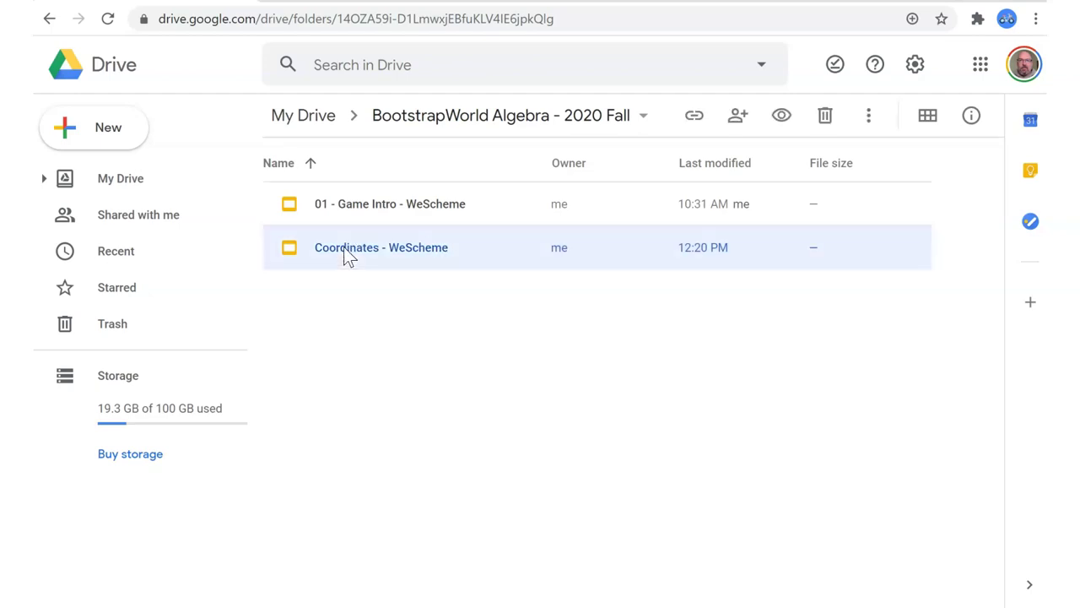
pyautogui.rightClick(345, 252)
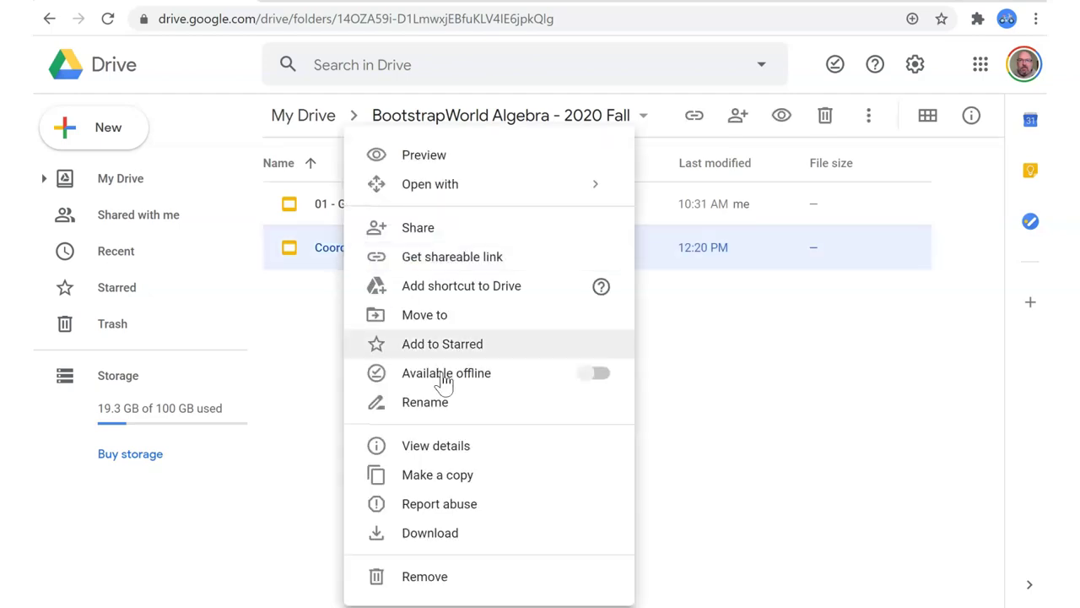
pyautogui.click(444, 404)
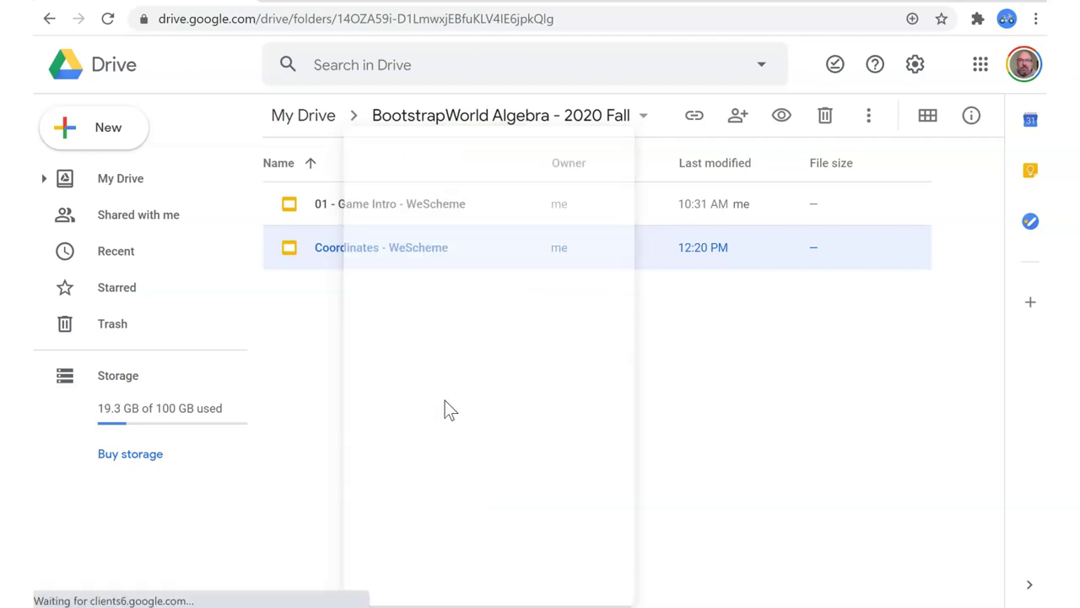
pyautogui.press('Home')
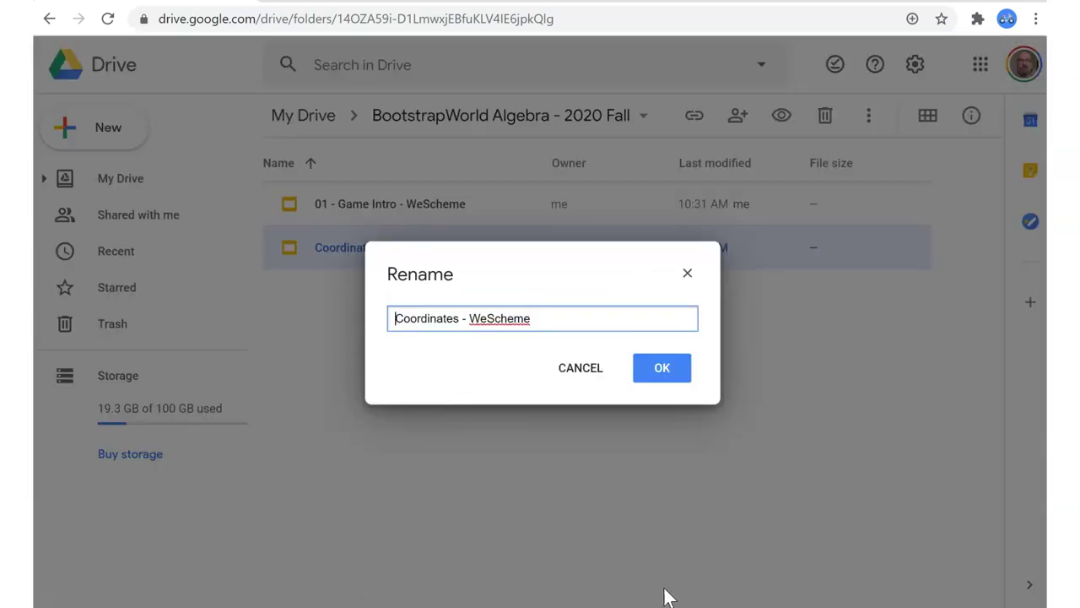
pyautogui.write('02 -')
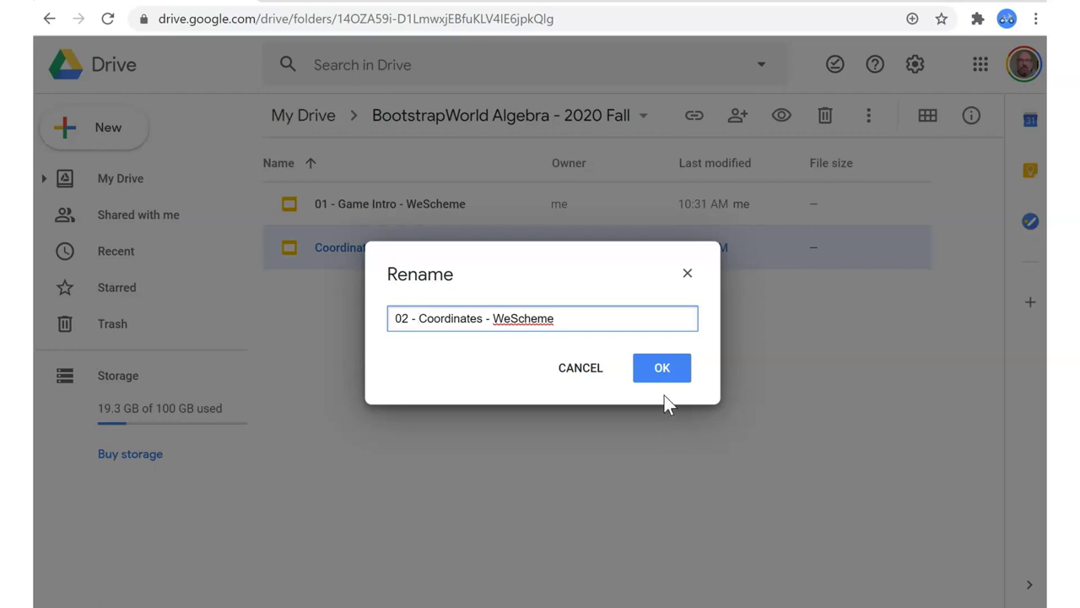
pyautogui.click(663, 368)
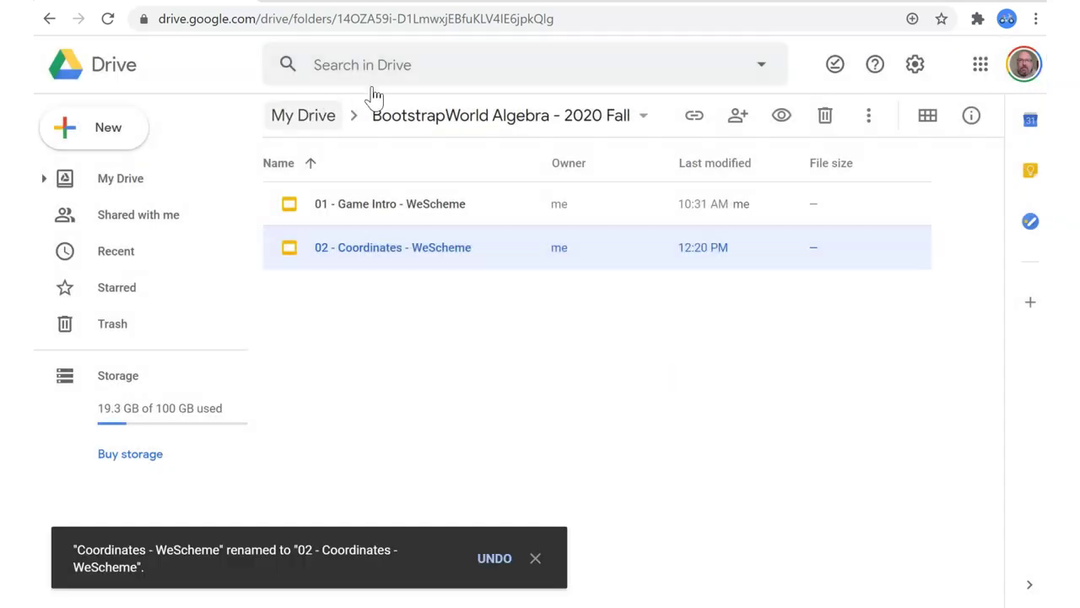
pyautogui.hotkey('alt', 'Tab')
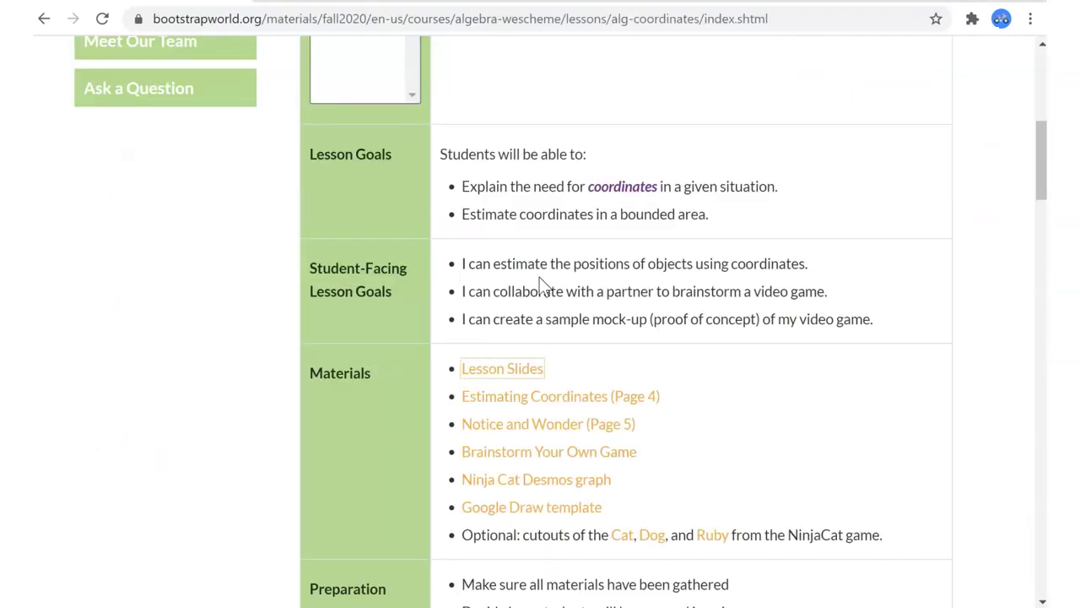
# - Glance over the WeScheme window and lesson page, then bring the Drive folder back to the front
pyautogui.hotkey('alt', 'Tab')
pyautogui.hotkey('alt', 'Tab')
pyautogui.hotkey('alt', 'Tab')
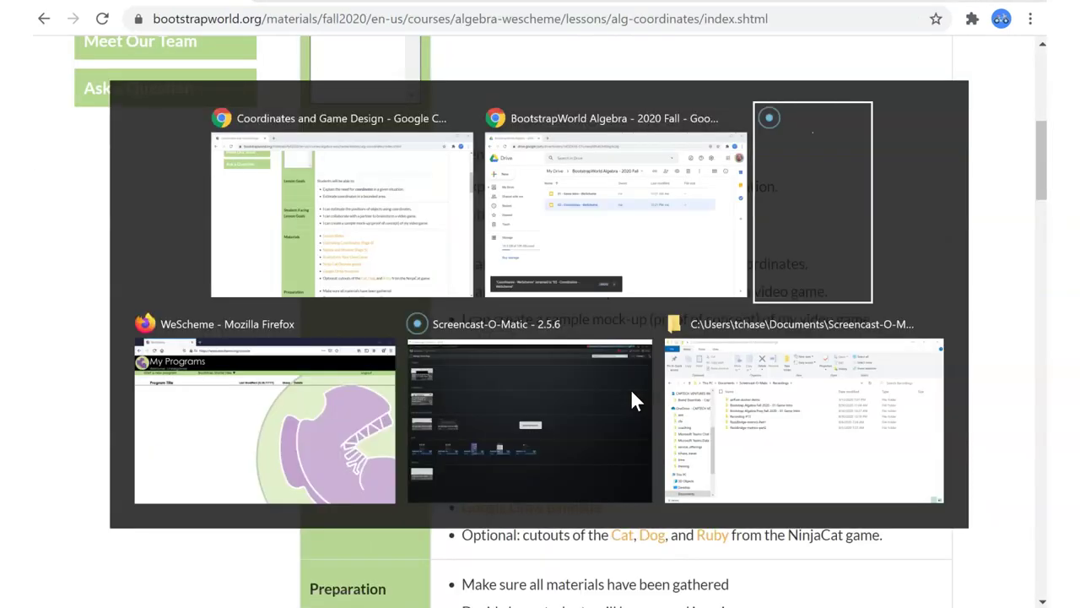
pyautogui.hotkey('alt', 'Tab')
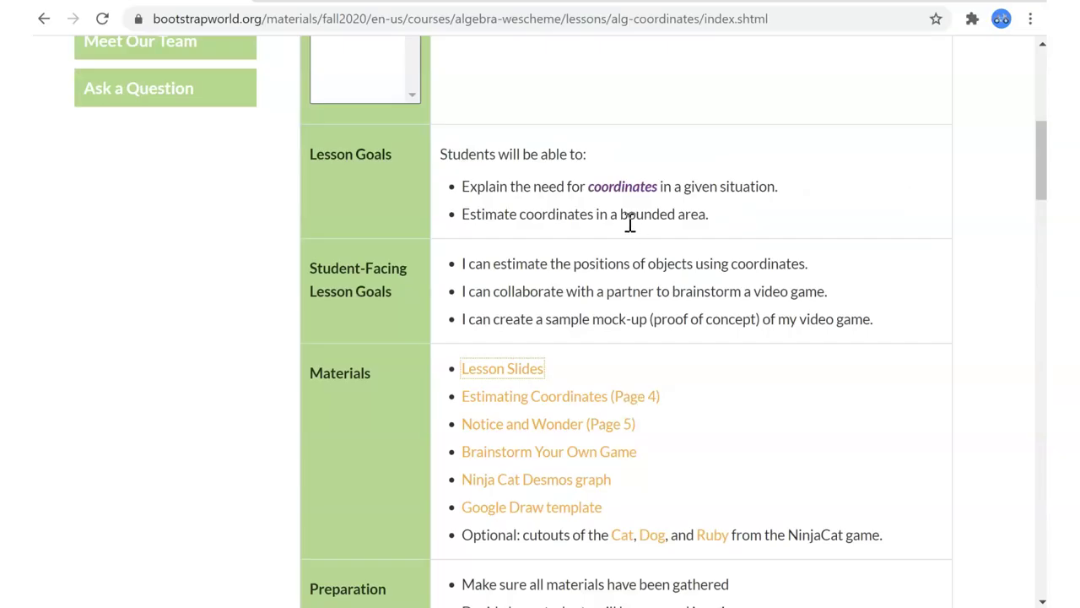
pyautogui.scroll(1, 527, 213)
pyautogui.scroll(4, 527, 213)
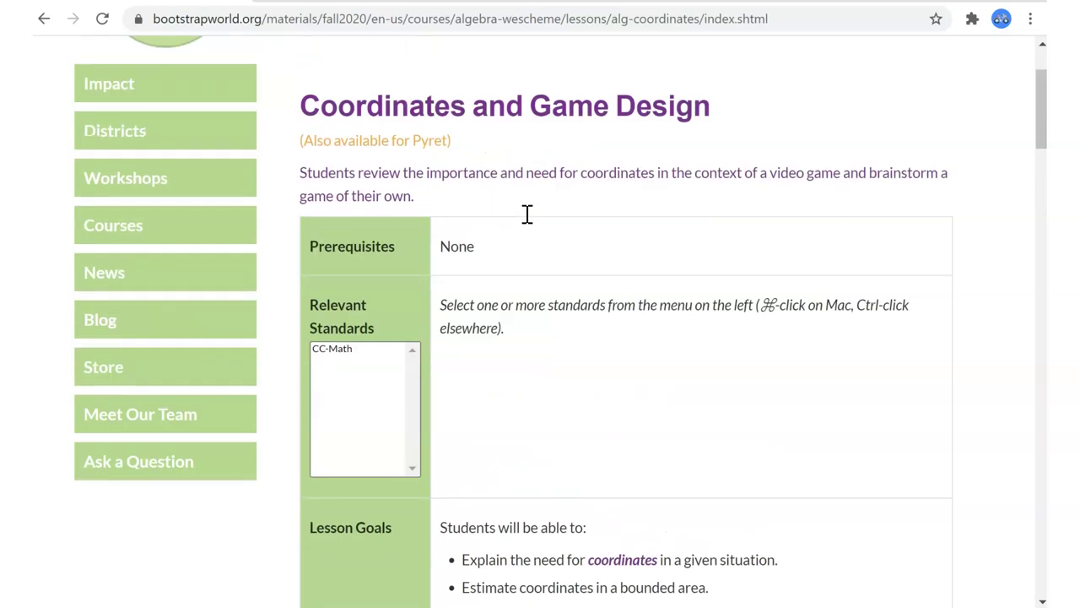
pyautogui.scroll(-2, 526, 214)
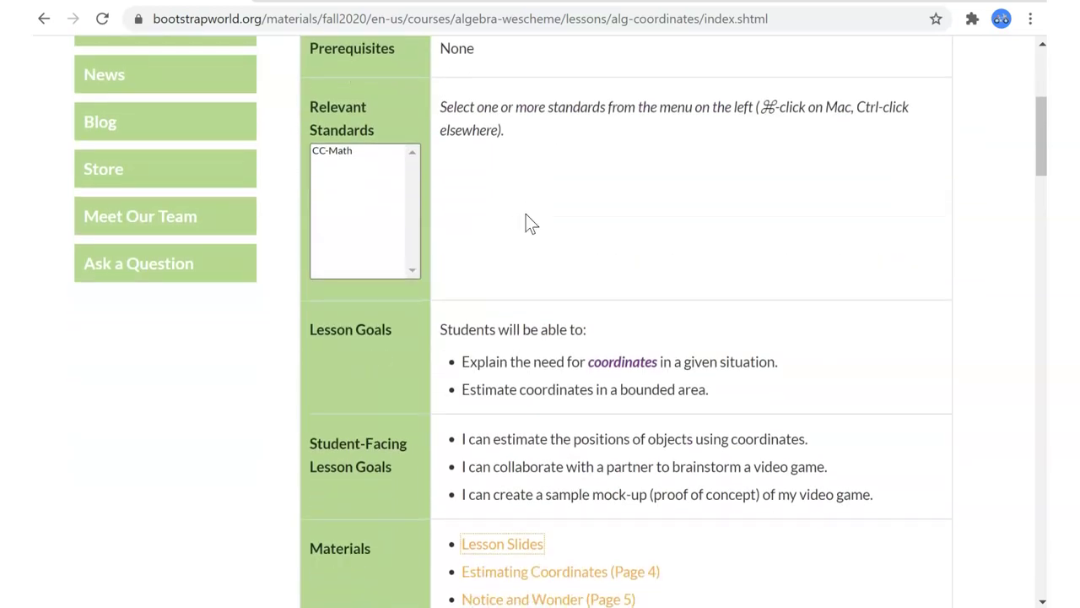
pyautogui.hotkey('alt', 'Tab')
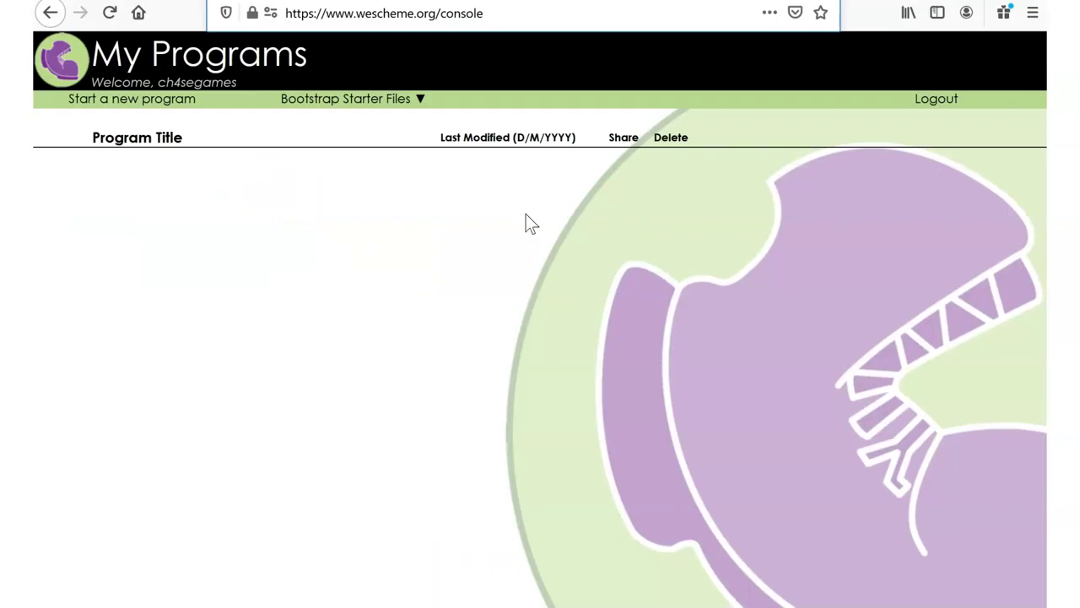
pyautogui.hotkey('alt', 'Tab')
pyautogui.press('Tab')
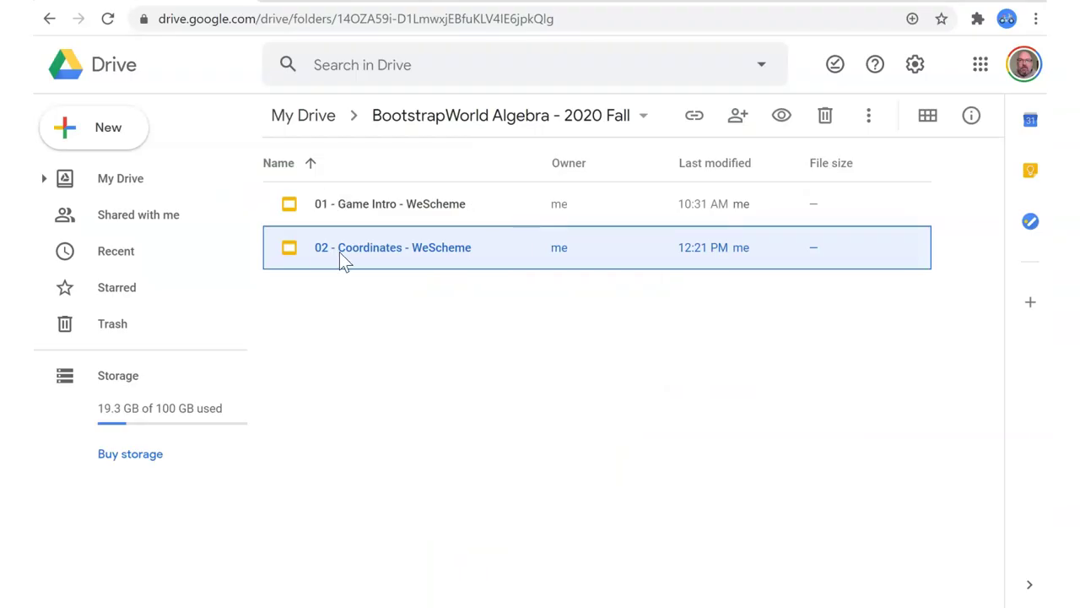
# - Open '02 - Coordinates - WeScheme', view slide 2, then return to the title slide
pyautogui.doubleClick(357, 254)
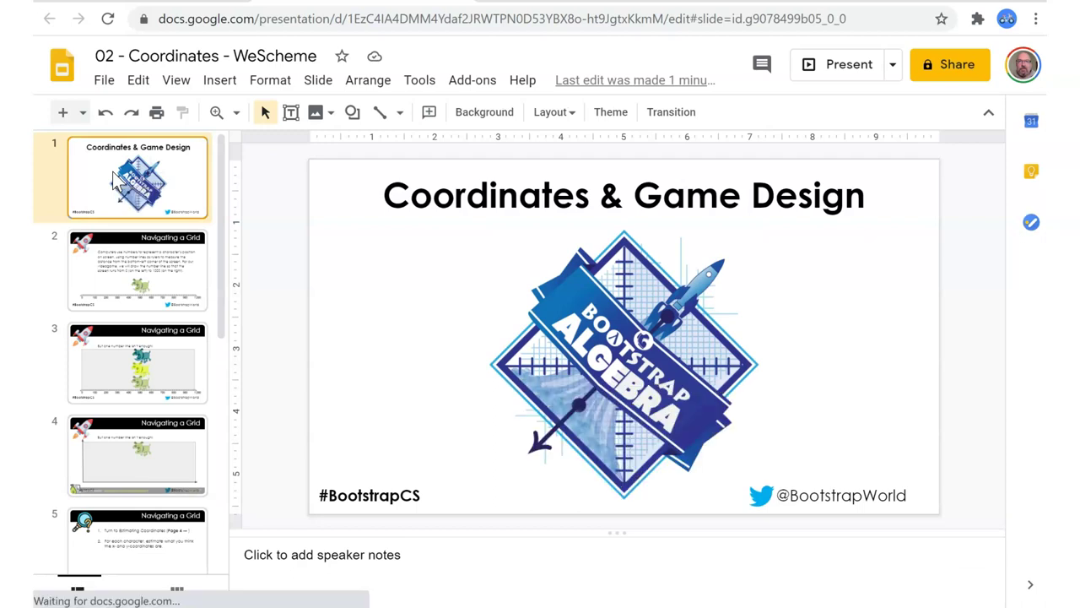
pyautogui.press('Down')
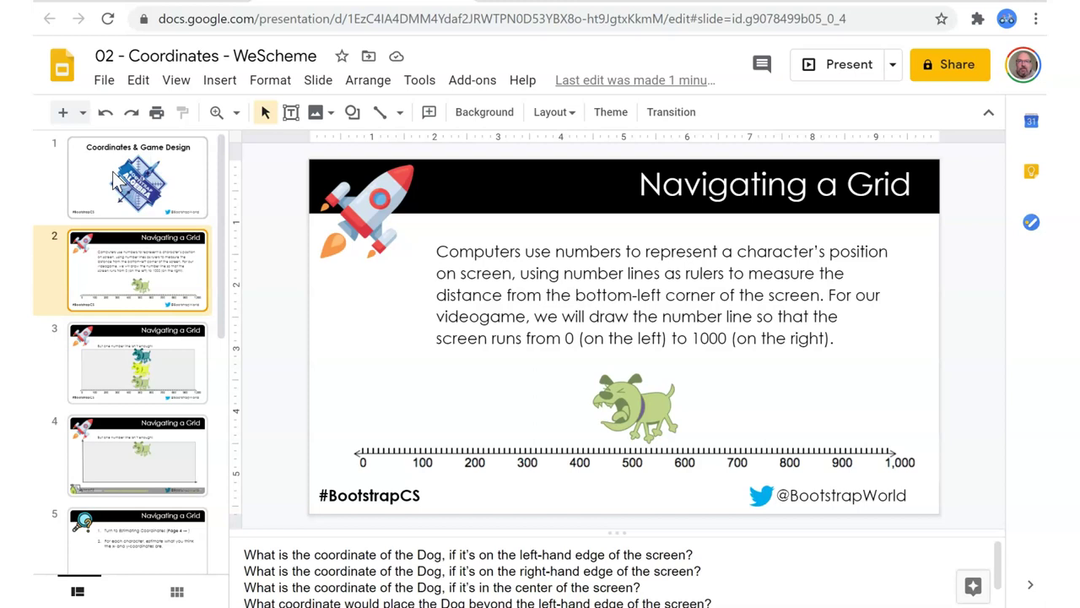
pyautogui.click(205, 150)
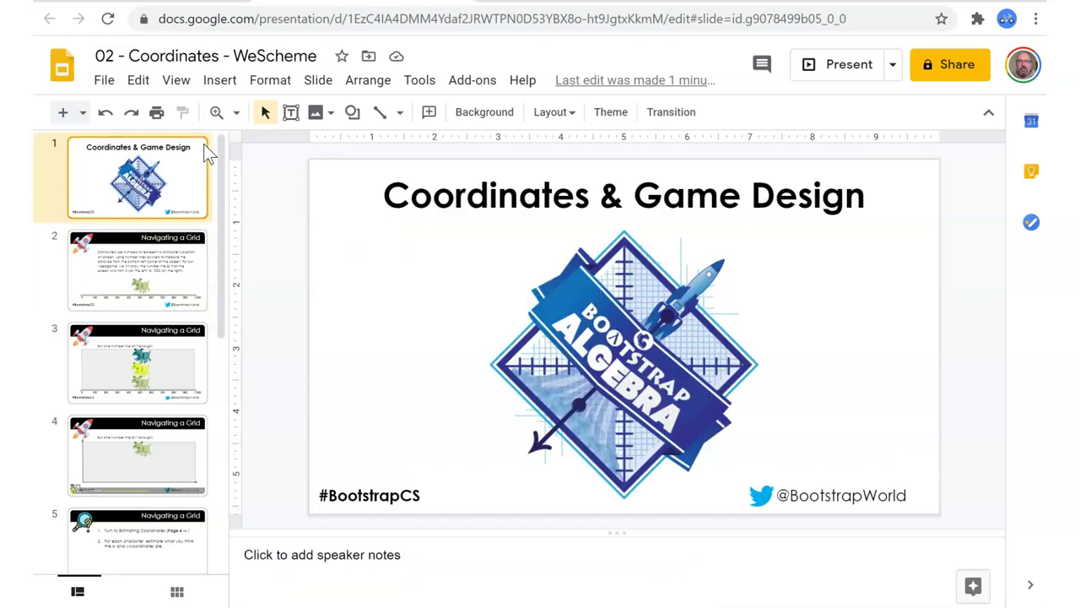
# - Flip back and forth between the title slide and slide 2
pyautogui.press('Down')
pyautogui.press('Down')
pyautogui.press('Up')
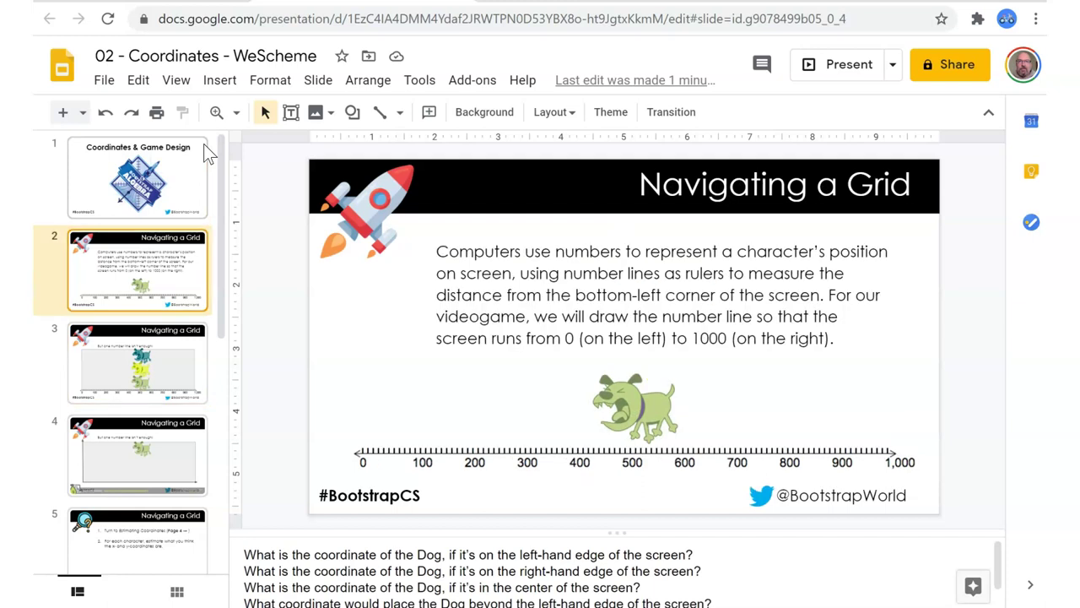
pyautogui.press('Down')
pyautogui.press('Up')
pyautogui.press('Up')
pyautogui.press('Down')
pyautogui.scroll(-1, 602, 576)
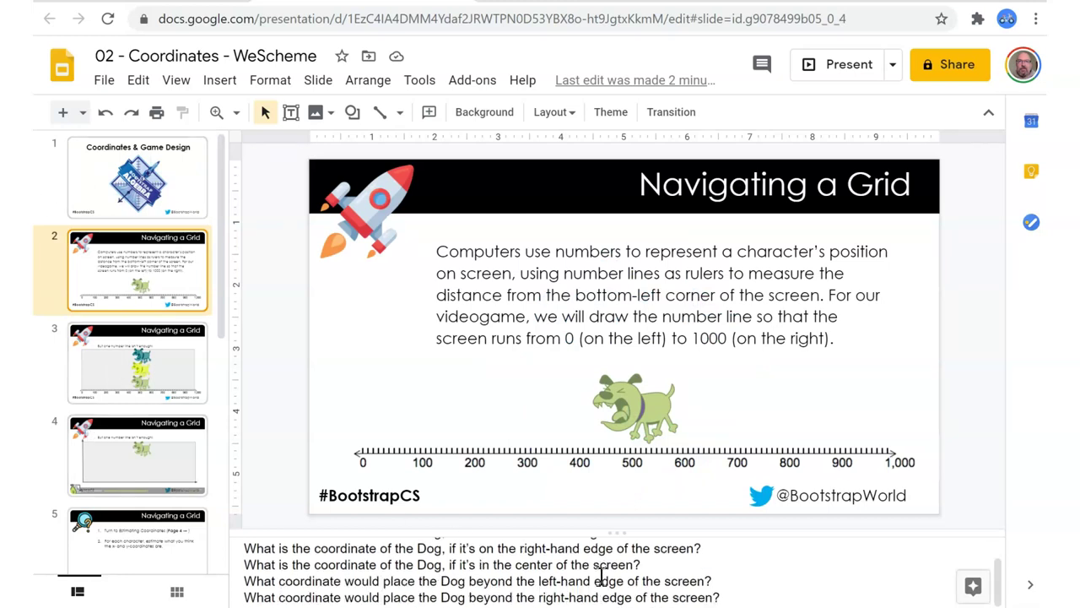
# - Compare slides 3 and 4, ending on slide 4 with the dog on an empty grid
pyautogui.click(215, 344)
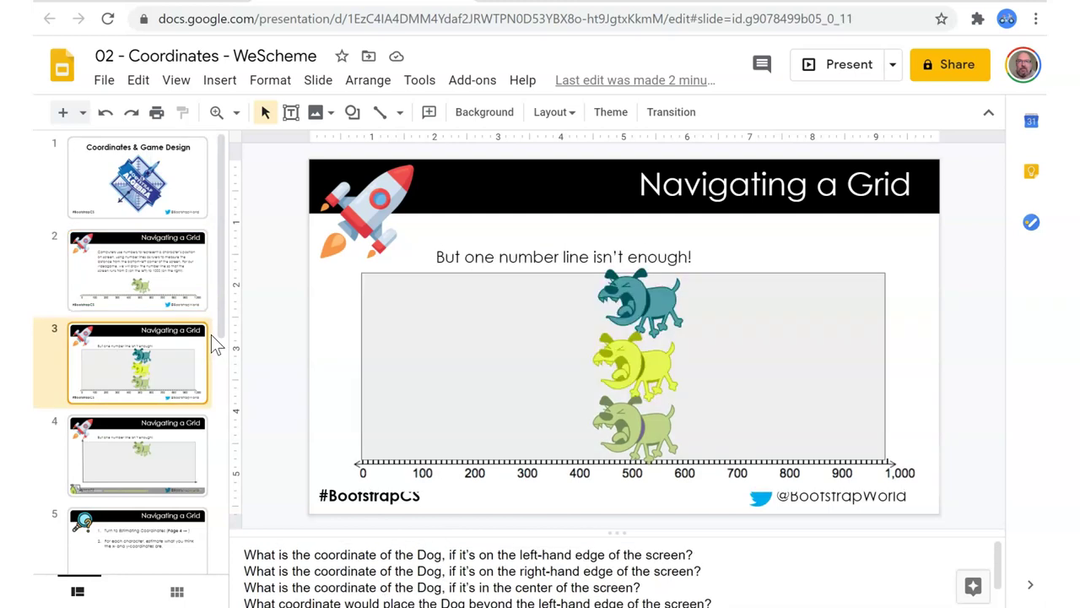
pyautogui.press('Down')
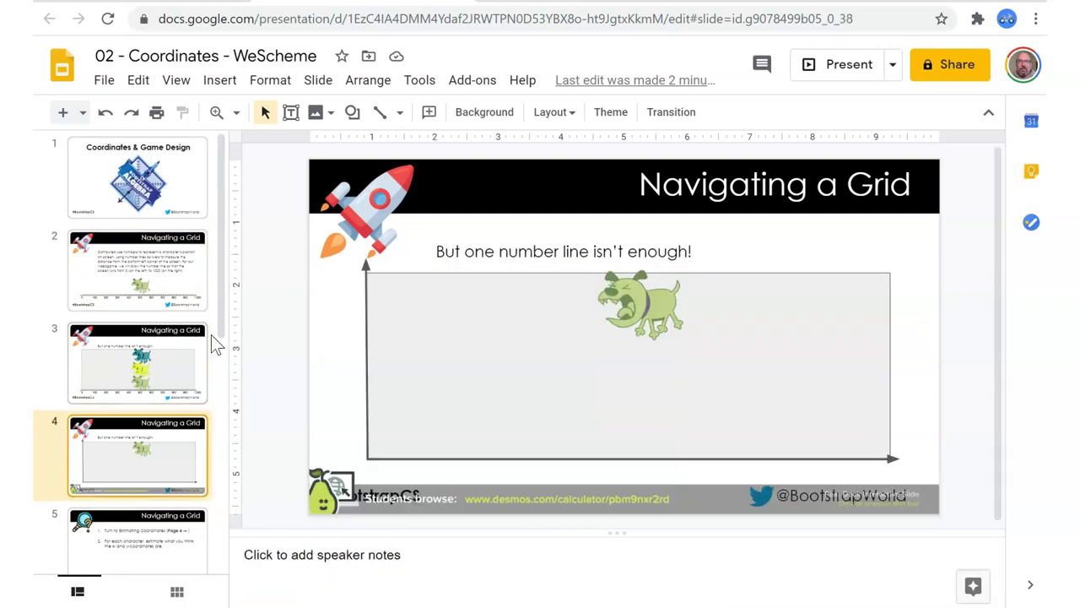
pyautogui.press('Up')
pyautogui.press('Down')
pyautogui.press('Up')
pyautogui.press('Down')
pyautogui.press('Up')
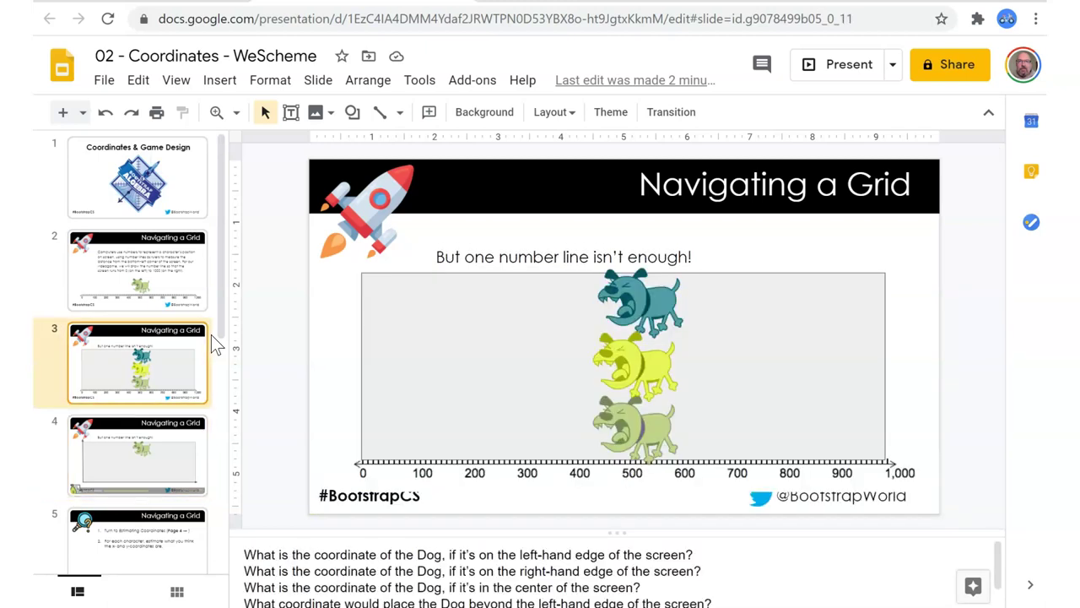
pyautogui.press('Down')
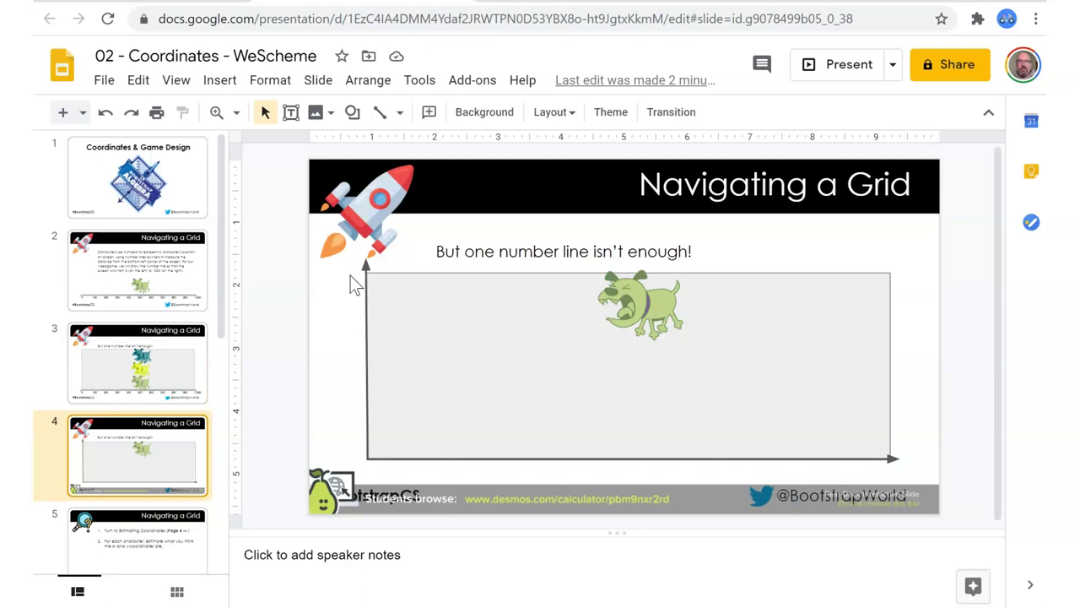
# - Delete slide 4 (single dog on empty grid) and the footer banner image on the new slide 4
pyautogui.rightClick(146, 448)
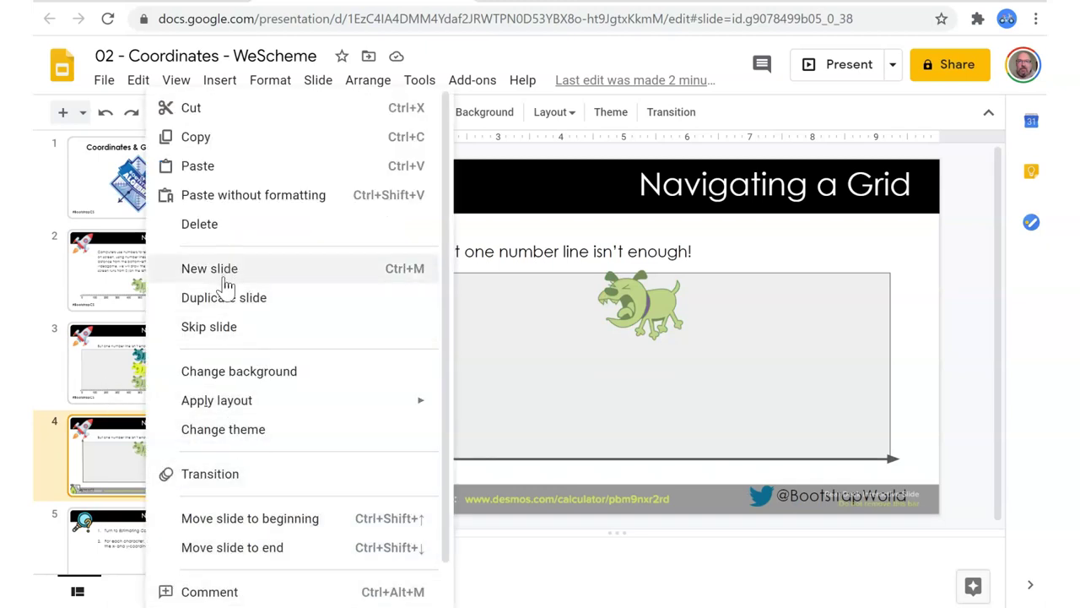
pyautogui.click(240, 228)
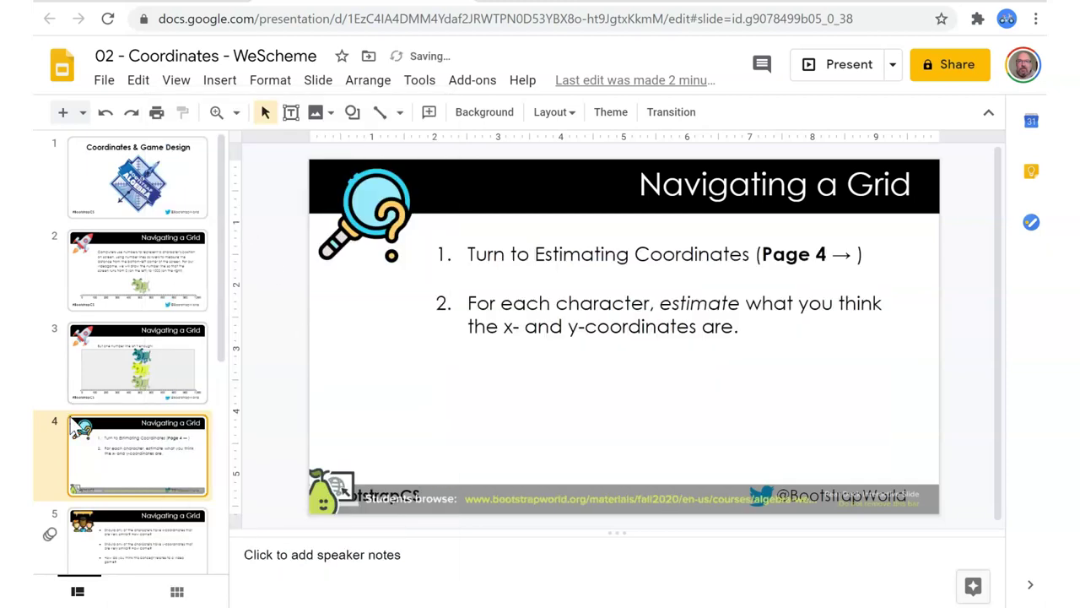
pyautogui.click(124, 302)
pyautogui.press('Down')
pyautogui.press('Down')
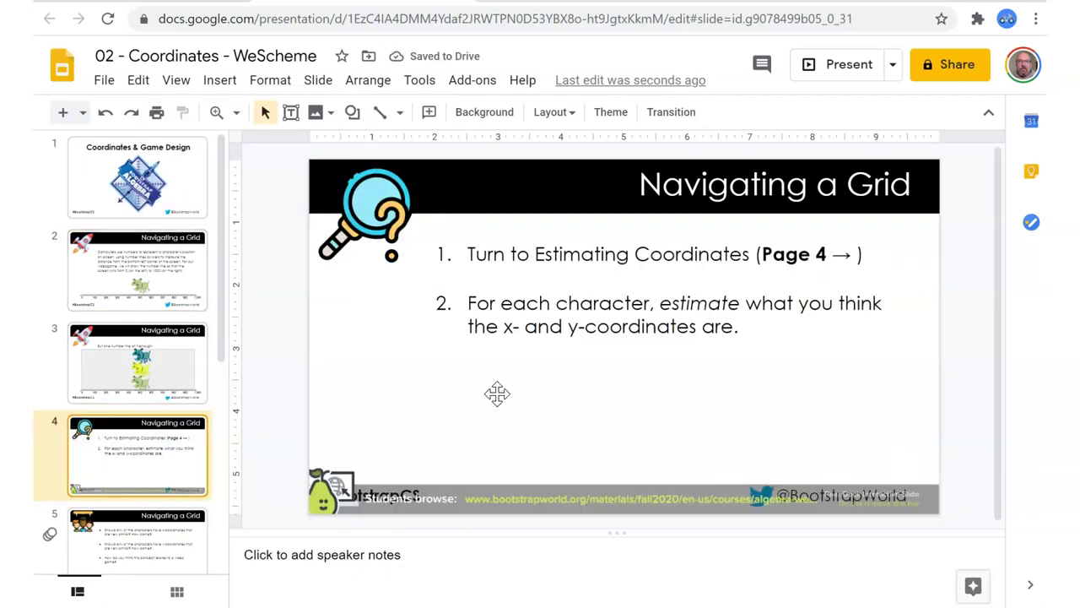
pyautogui.click(593, 505)
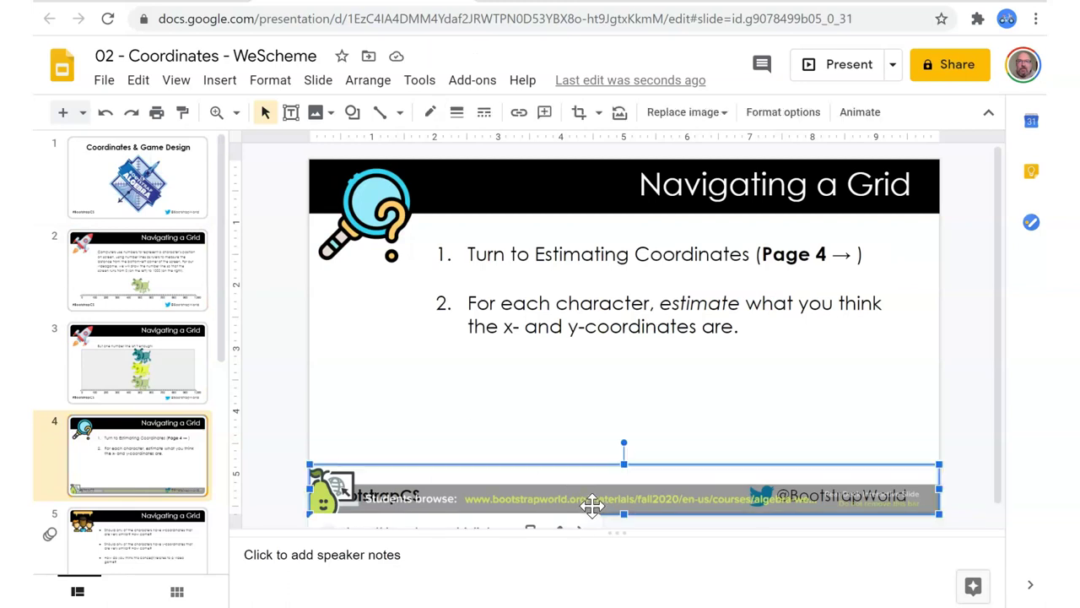
pyautogui.press('Delete')
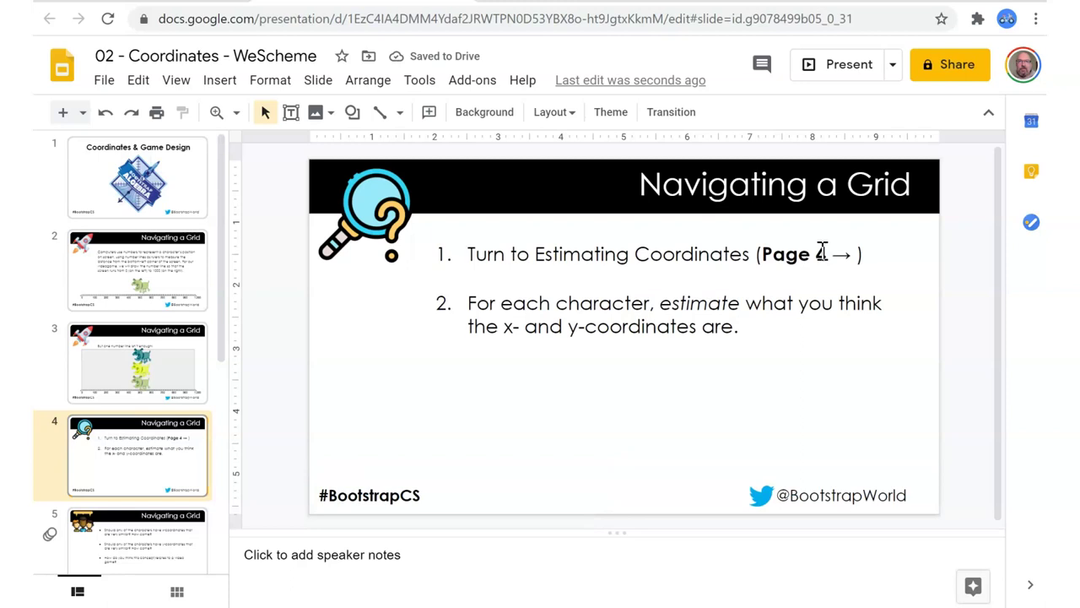
# - From the lesson page, open the Estimating Coordinates (Page 4) worksheet
pyautogui.click(172, 1)
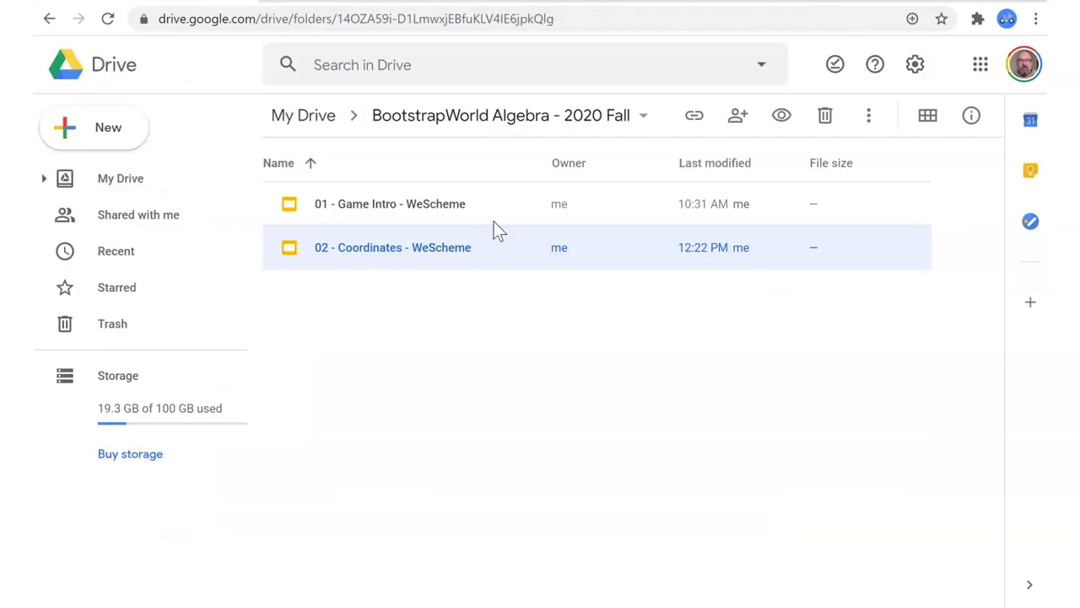
pyautogui.click(375, 2)
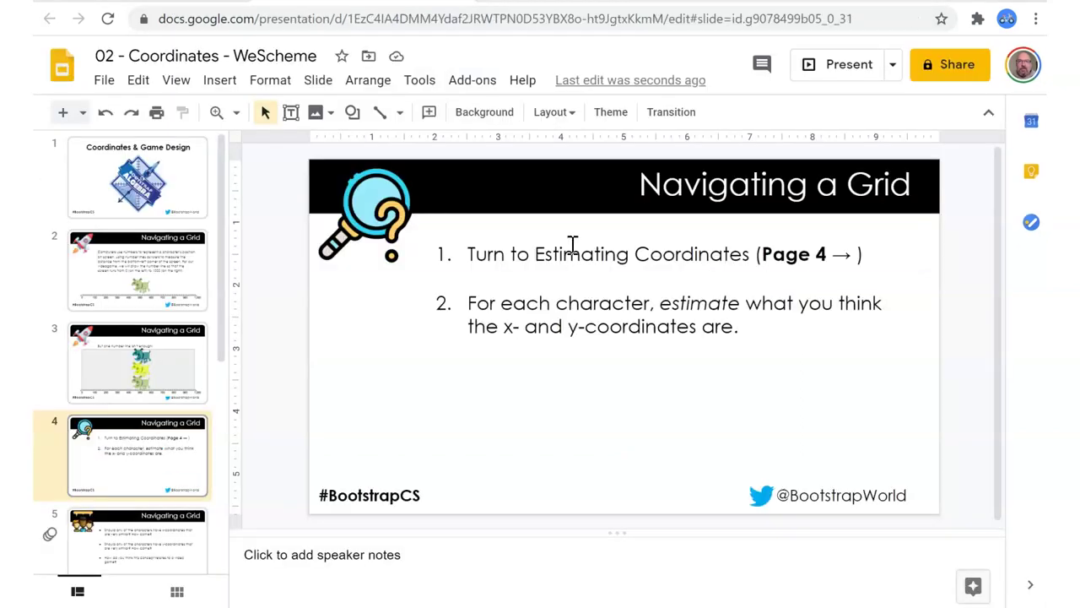
pyautogui.hotkey('alt', 'Tab')
pyautogui.hotkey('alt', 'Tab')
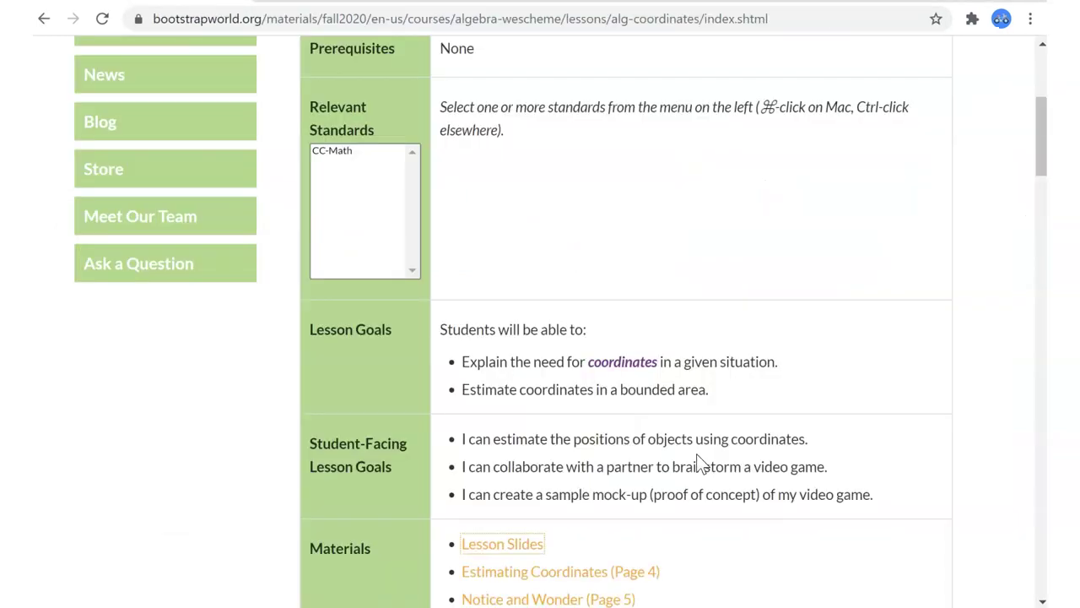
pyautogui.scroll(-3, 696, 462)
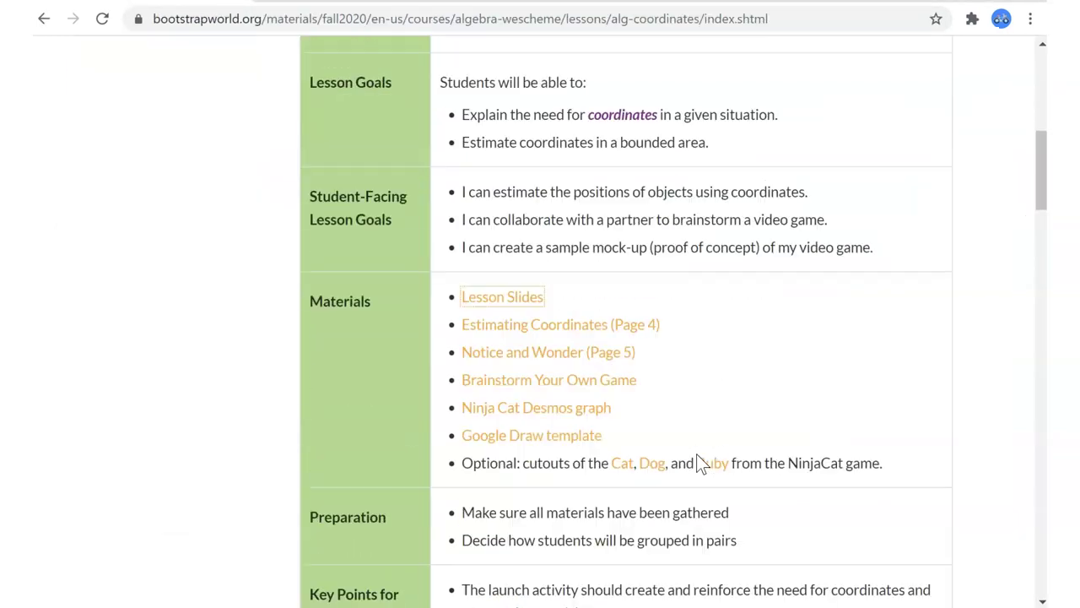
pyautogui.click(560, 330)
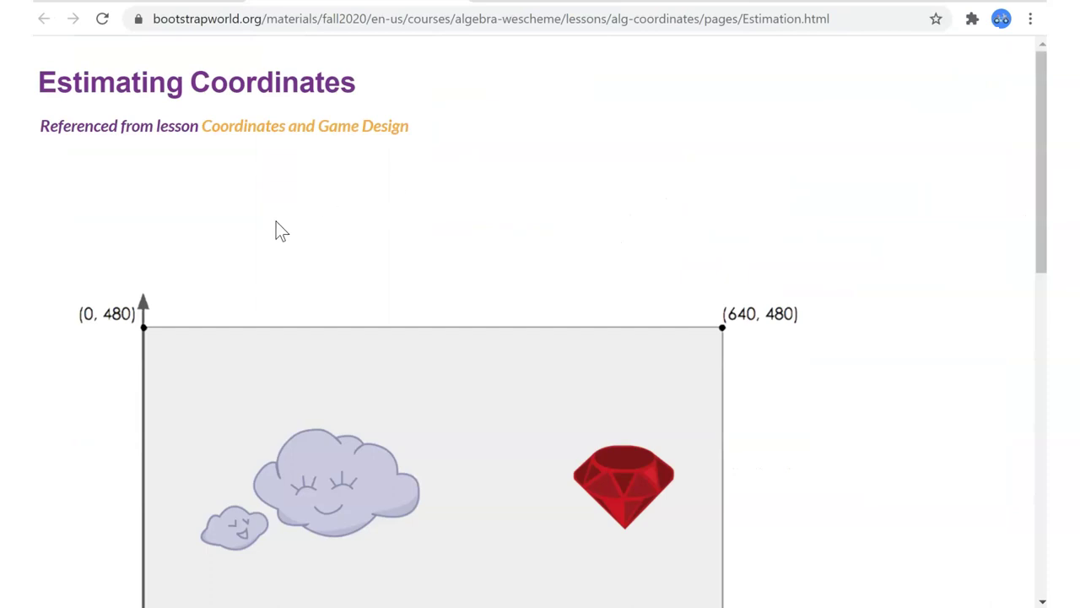
# - Look over the Estimating Coordinates worksheet, then close it and return to the slide deck
pyautogui.scroll(-5, 420, 227)
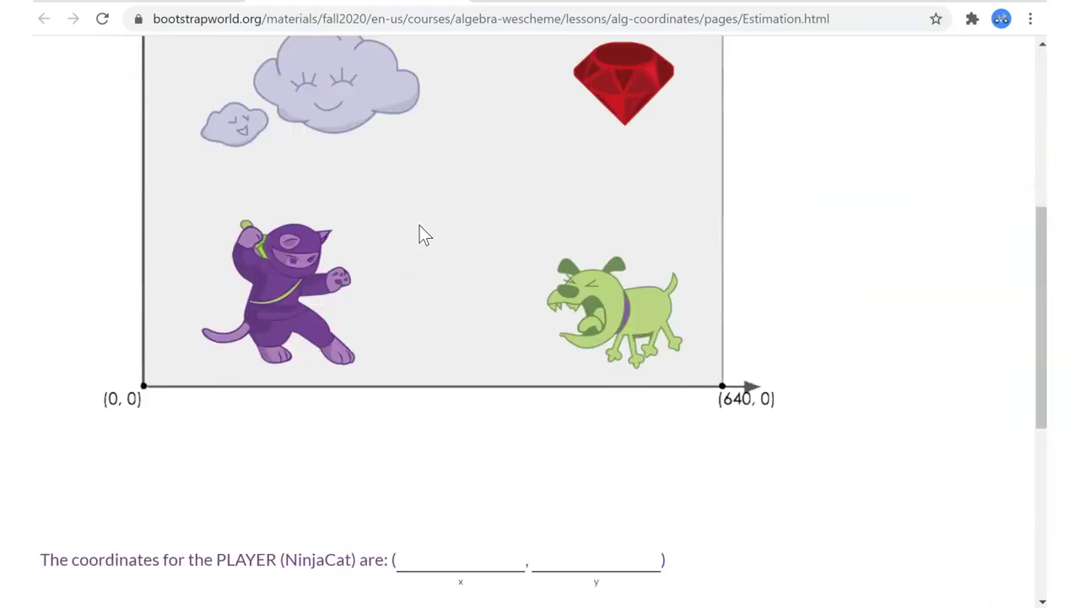
pyautogui.scroll(-5, 420, 227)
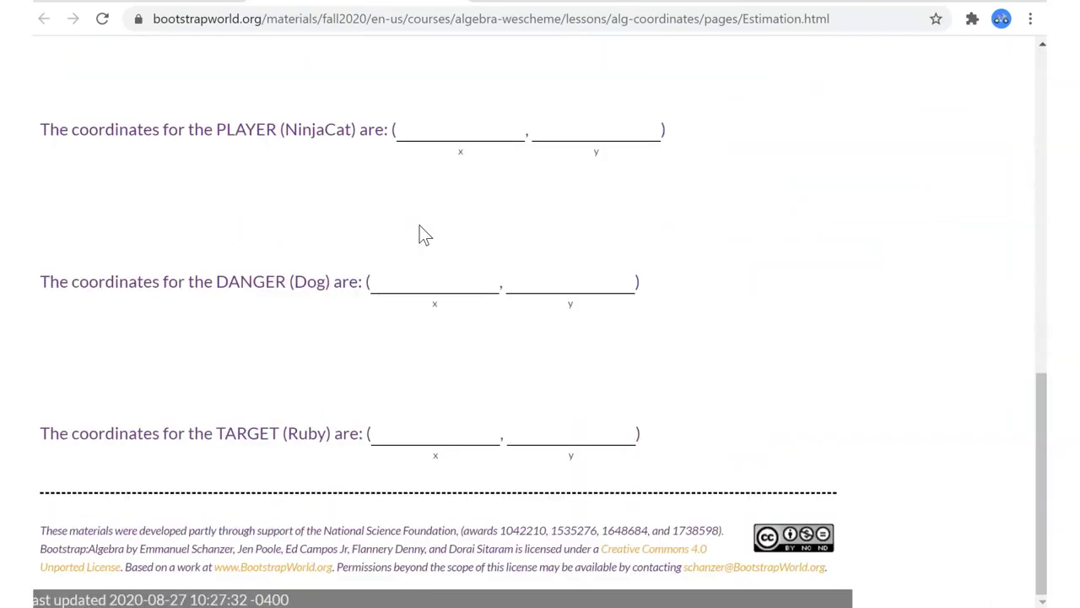
pyautogui.scroll(6, 422, 228)
pyautogui.scroll(4, 420, 225)
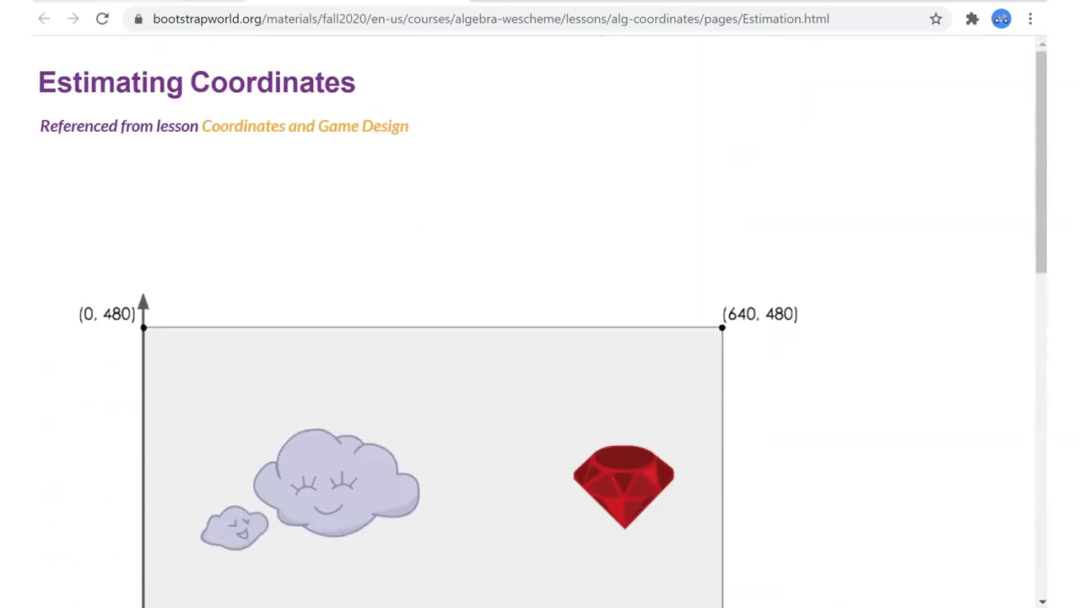
pyautogui.hotkey('ctrl', 'w')
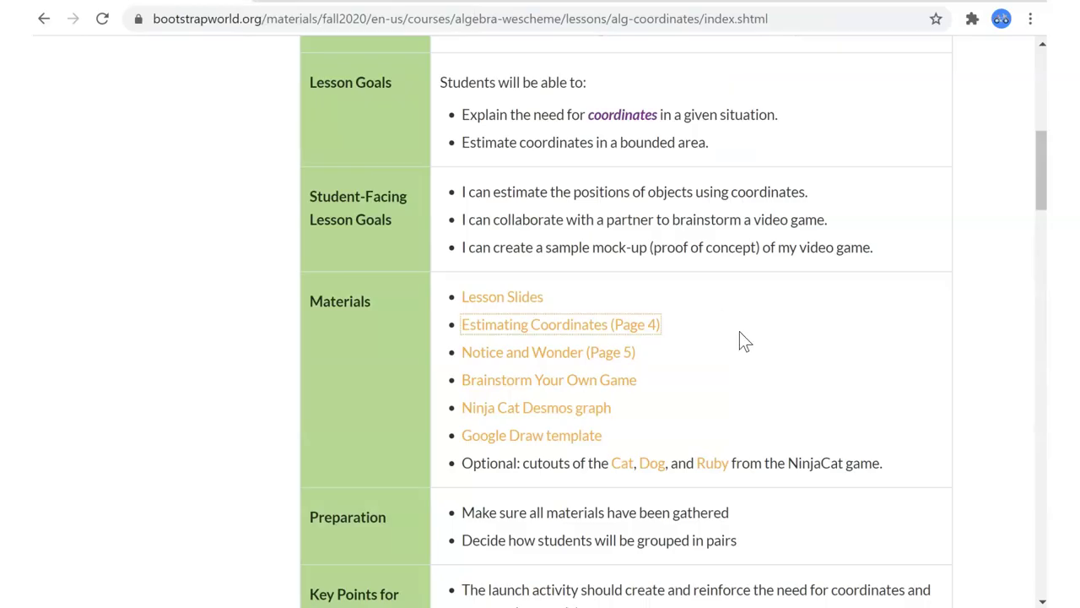
pyautogui.hotkey('alt', 'Tab')
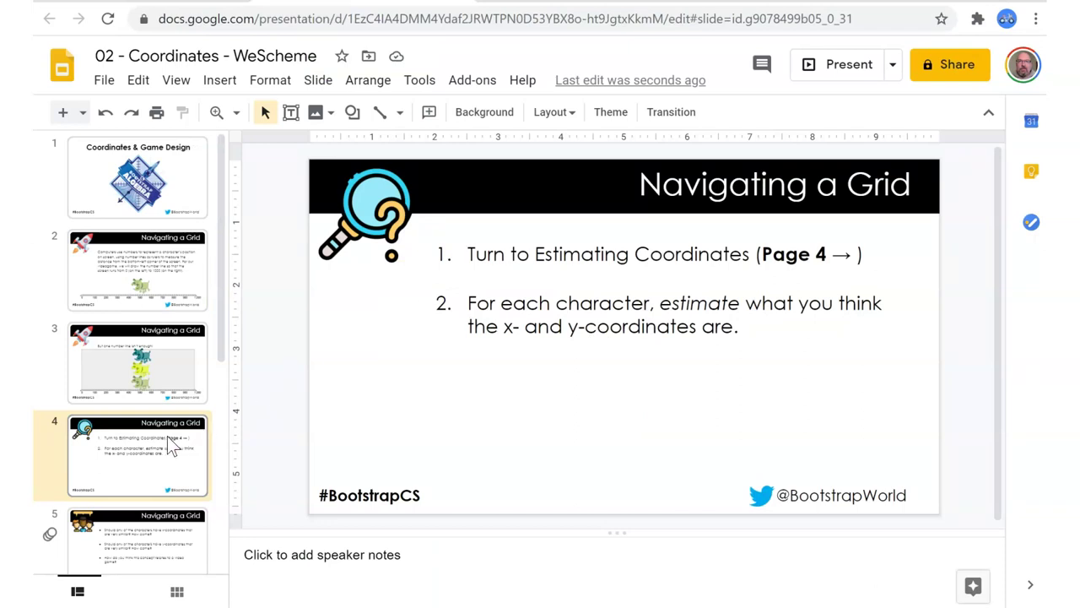
# - Remove the footer banner image from slide 5
pyautogui.scroll(-3, 155, 444)
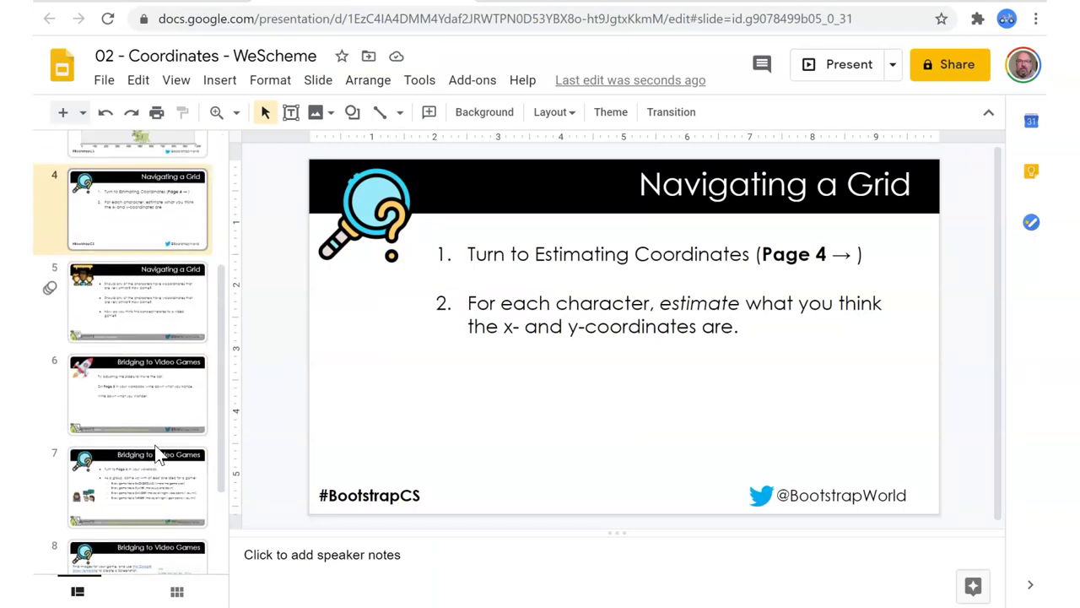
pyautogui.press('Down')
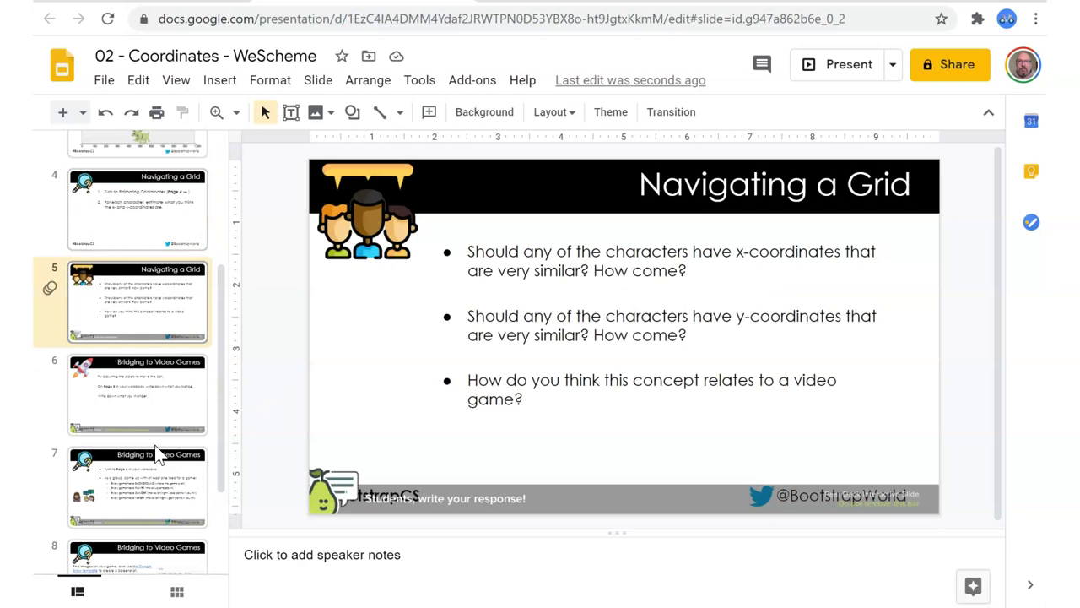
pyautogui.click(532, 501)
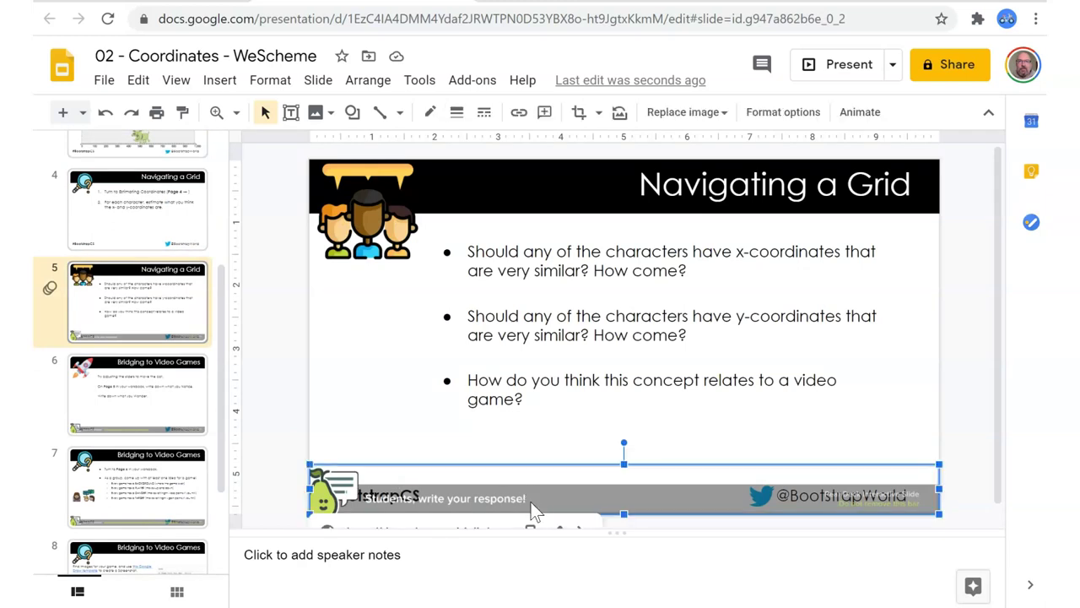
pyautogui.press('Delete')
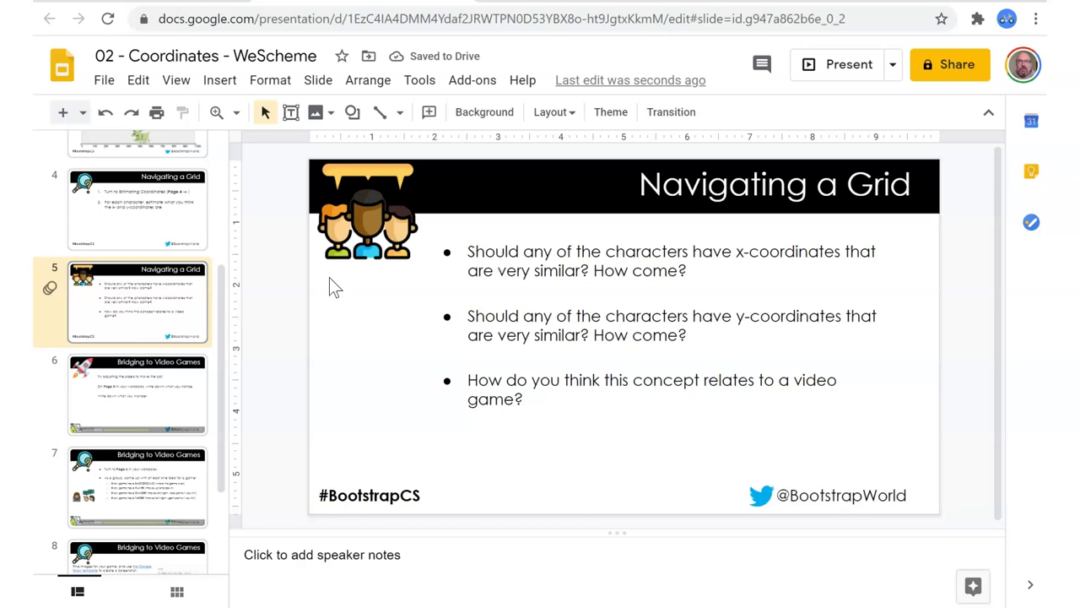
# - Delete the Students browse banner from slide 6, then close the Notice and Wonder page
pyautogui.click(148, 229)
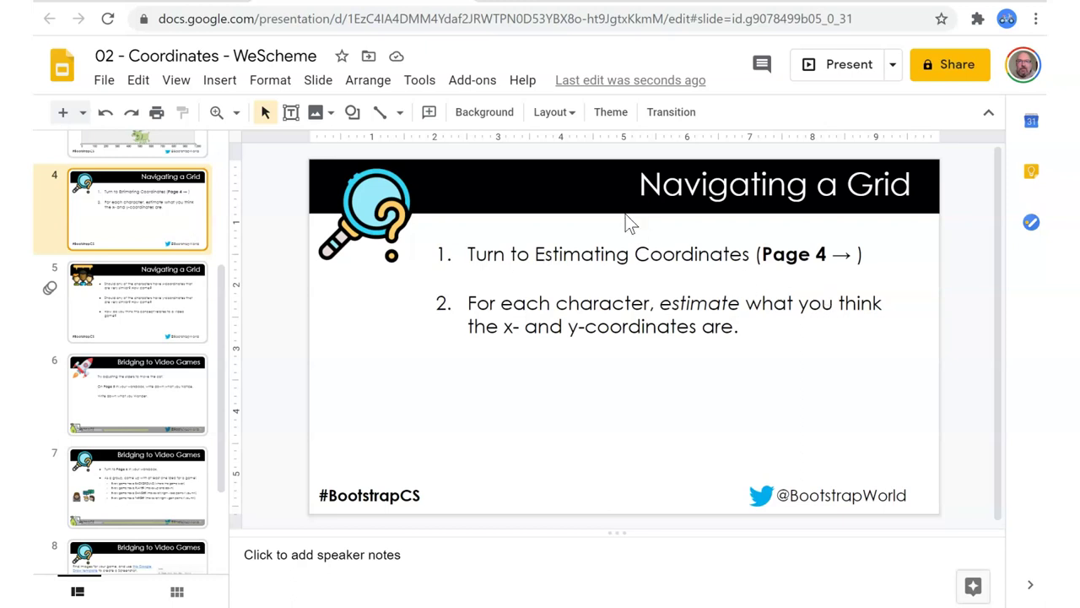
pyautogui.click(147, 291)
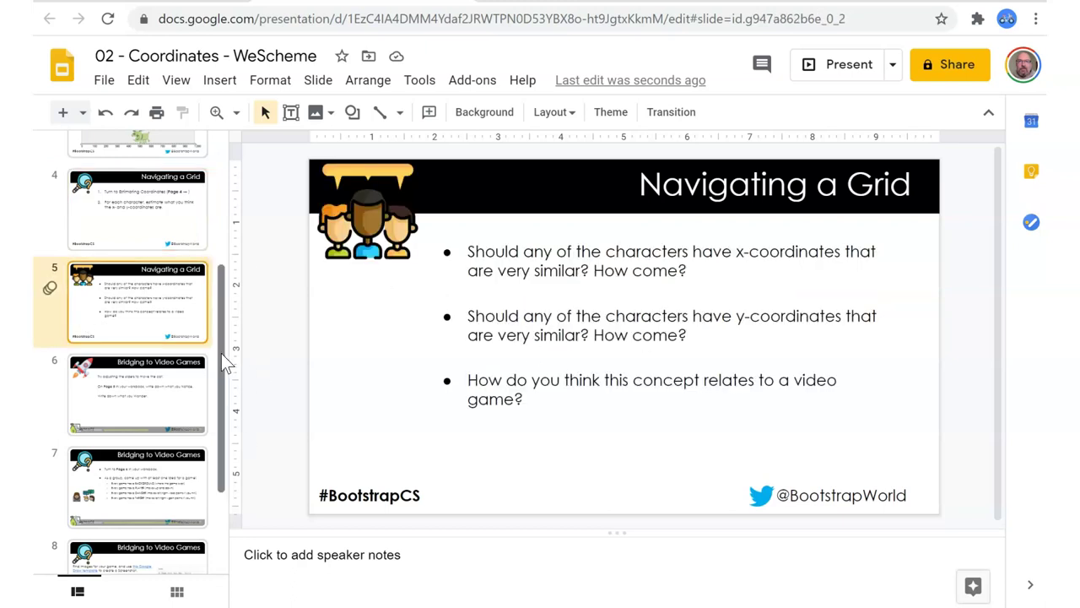
pyautogui.click(127, 393)
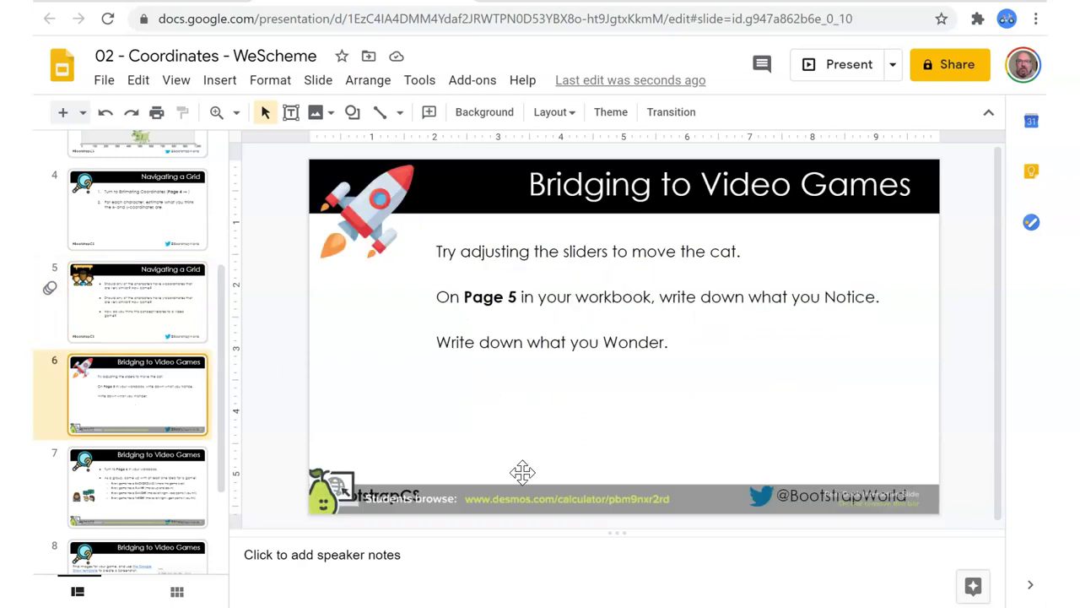
pyautogui.click(590, 502)
pyautogui.press('Delete')
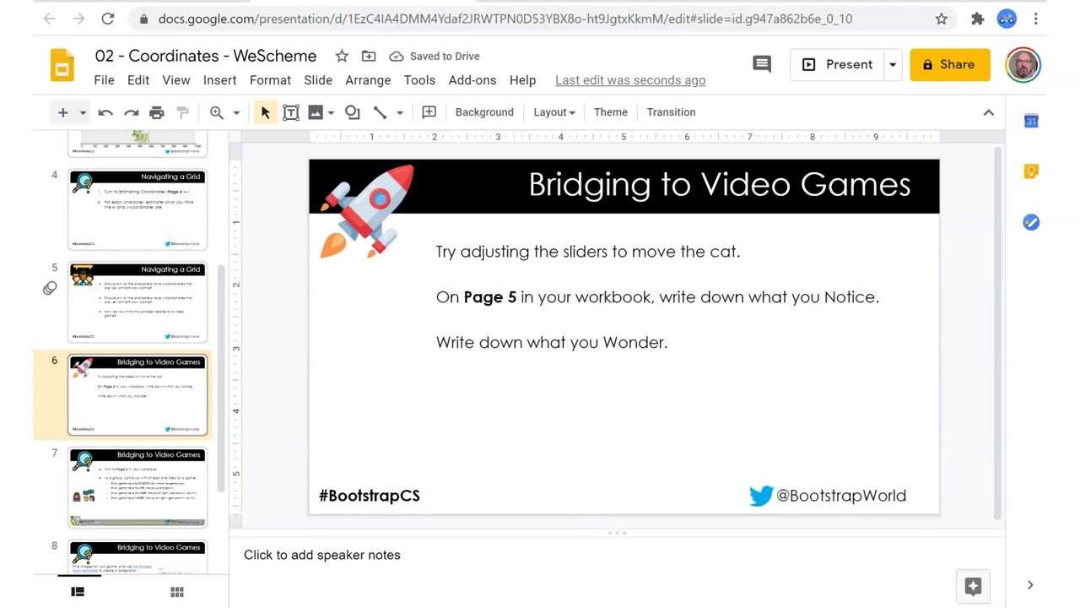
pyautogui.hotkey('ctrl', 'Tab')
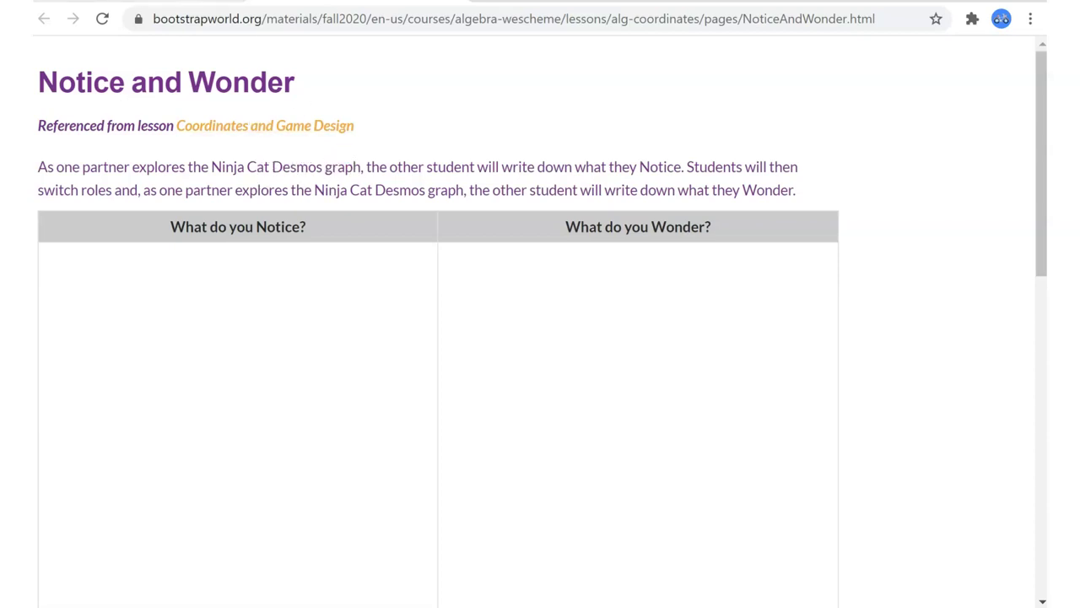
pyautogui.hotkey('ctrl', 'w')
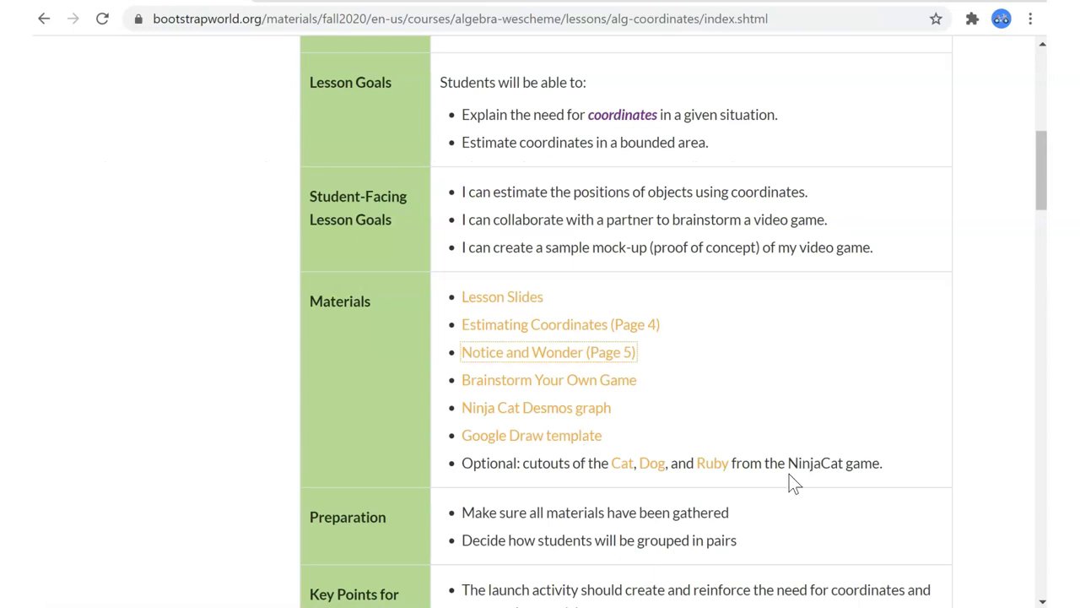
# - Open the NinjaCat Desmos graph and lower the a and b sliders to move the cat left and down
pyautogui.click(564, 412)
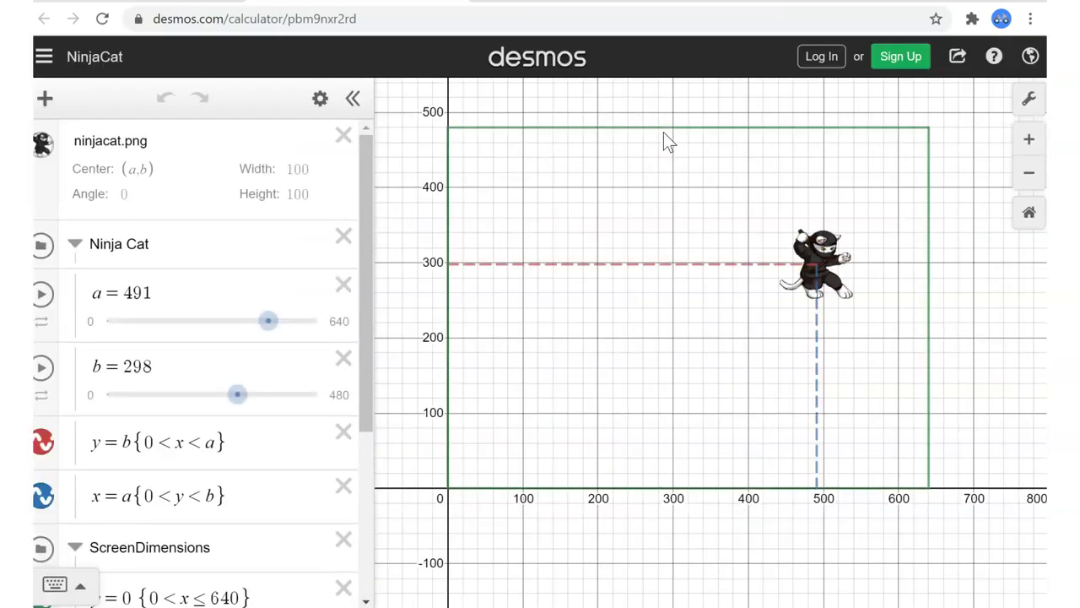
pyautogui.moveTo(267, 334); pyautogui.dragTo(243, 345)
pyautogui.moveTo(235, 394); pyautogui.dragTo(182, 395)
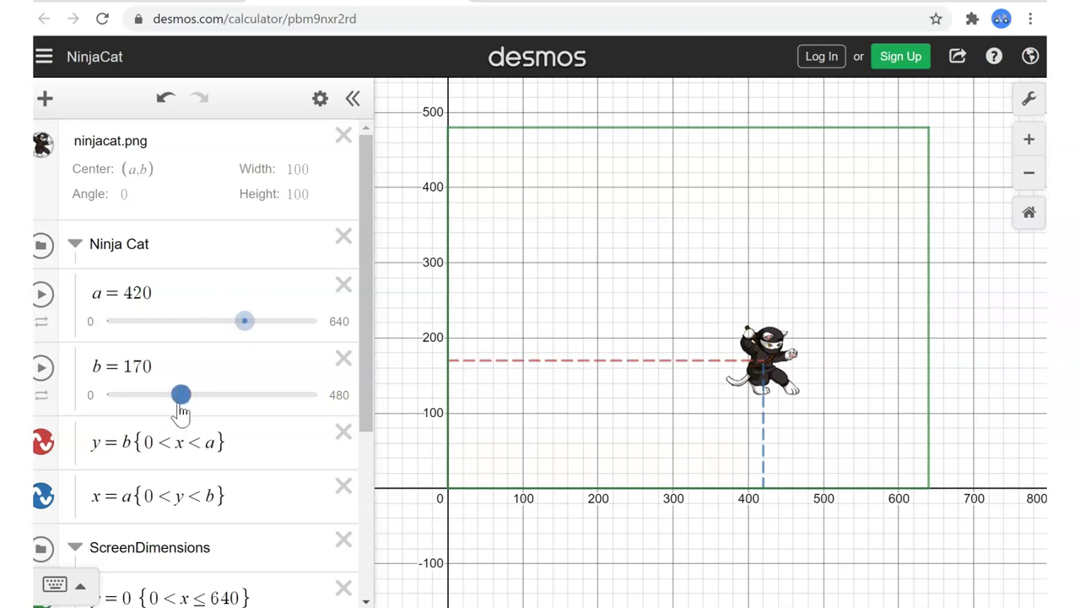
pyautogui.moveTo(181, 400)
pyautogui.mouseDown()
pyautogui.moveTo(105, 404)
pyautogui.moveTo(278, 396)
pyautogui.moveTo(196, 396)
pyautogui.mouseUp()
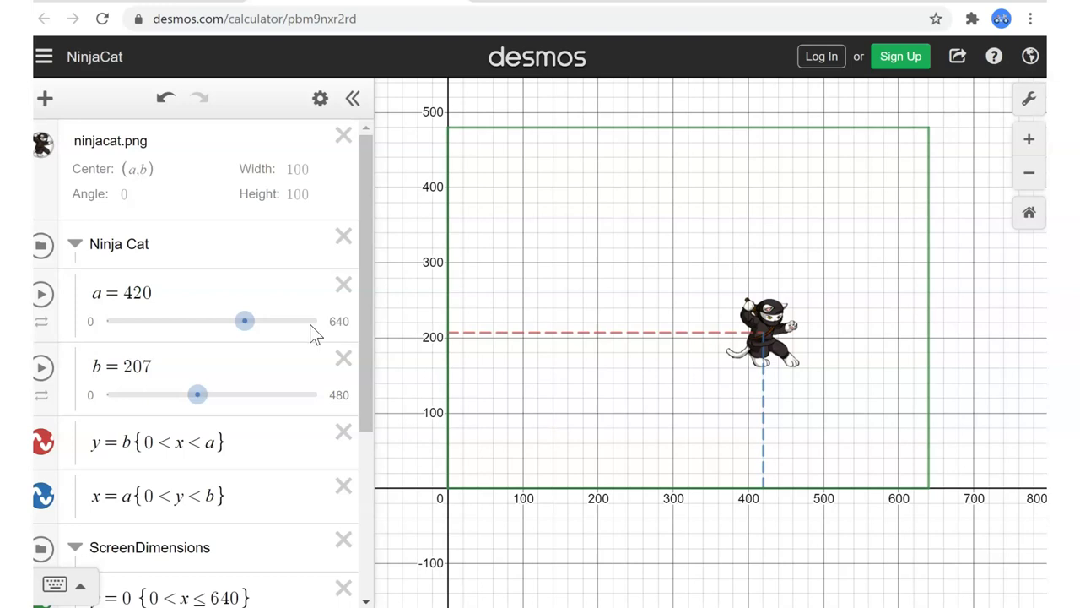
# - Move the cat around the 640 by 480 screen with the a and b sliders, finishing at a=200
pyautogui.moveTo(244, 324); pyautogui.dragTo(109, 324)
pyautogui.moveTo(197, 394); pyautogui.dragTo(95, 403)
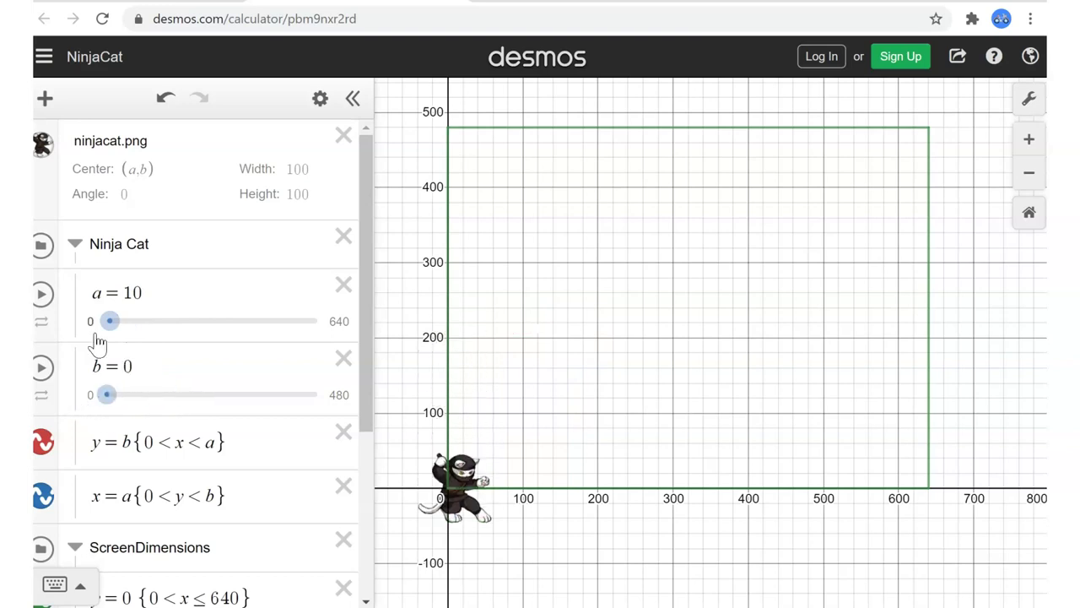
pyautogui.moveTo(107, 330); pyautogui.dragTo(245, 347)
pyautogui.moveTo(110, 405); pyautogui.dragTo(272, 410)
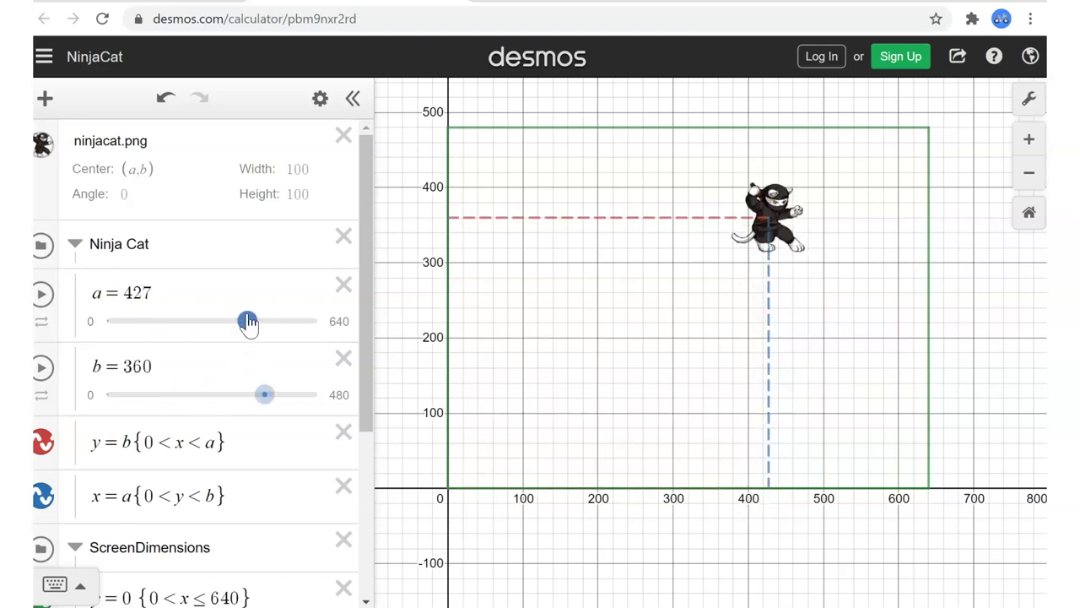
pyautogui.moveTo(245, 322); pyautogui.dragTo(174, 329)
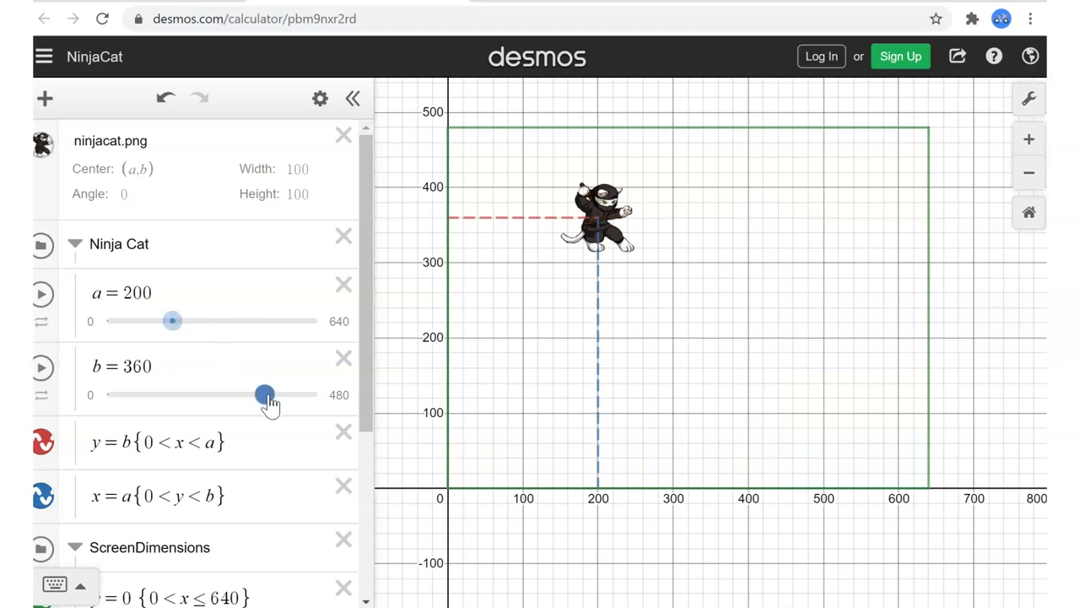
pyautogui.moveTo(265, 397); pyautogui.dragTo(206, 408)
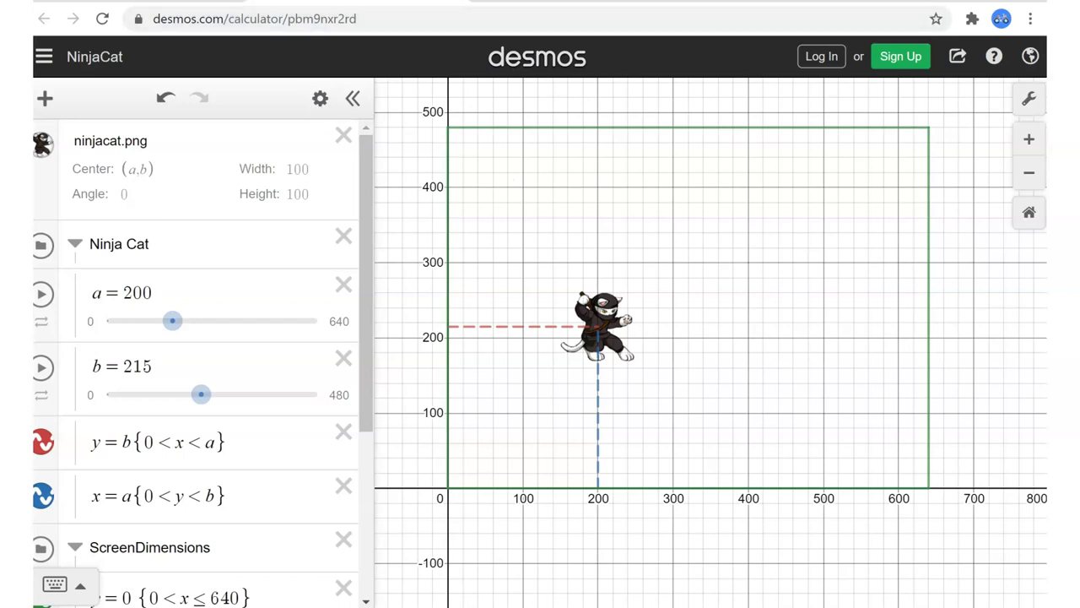
# - Close the NinjaCat graph without saving and switch to the Notice and Wonder page
pyautogui.hotkey('ctrl', 'w')
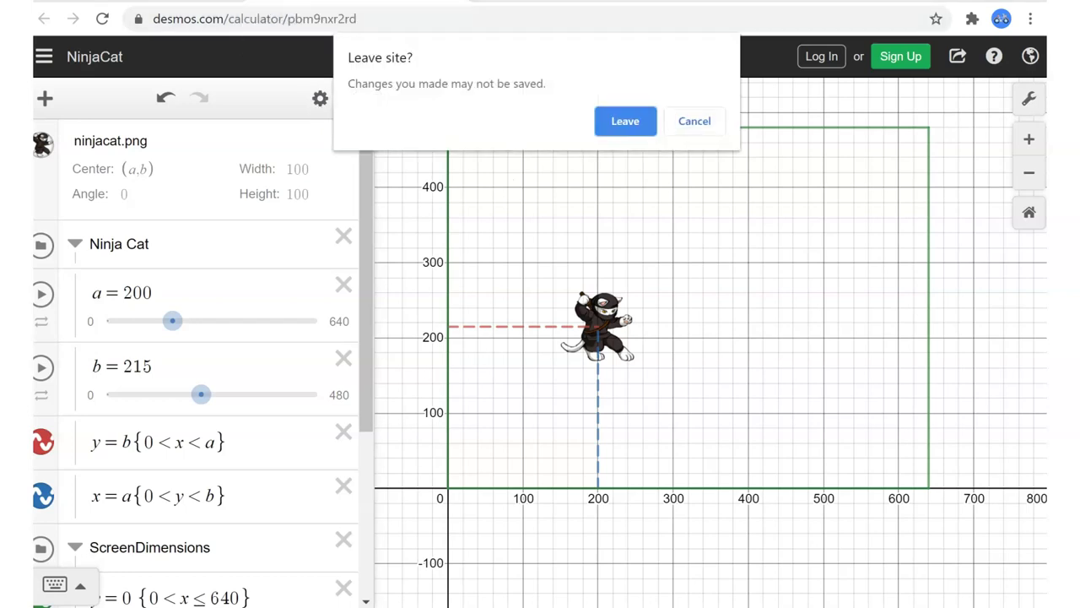
pyautogui.click(631, 122)
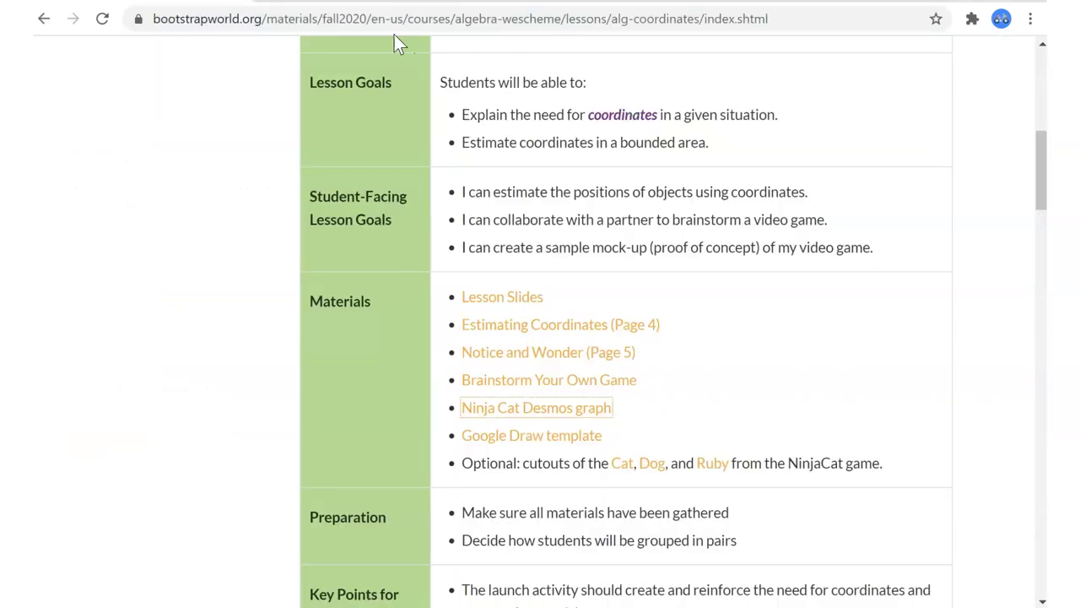
pyautogui.click(362, 1)
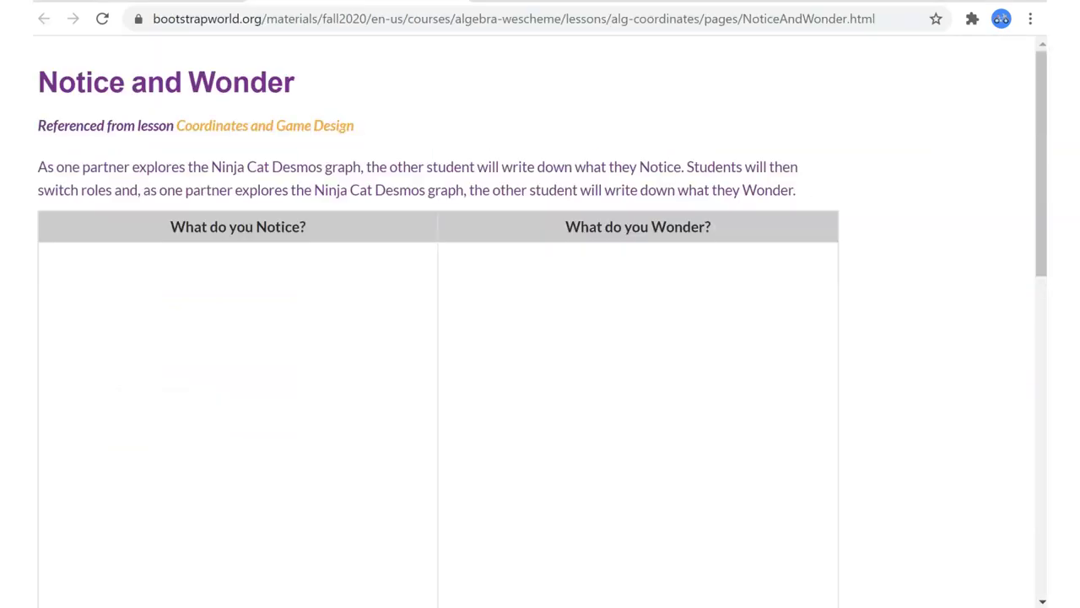
# - Close the Notice and Wonder page and switch back to the slide deck
pyautogui.hotkey('ctrl', 'w')
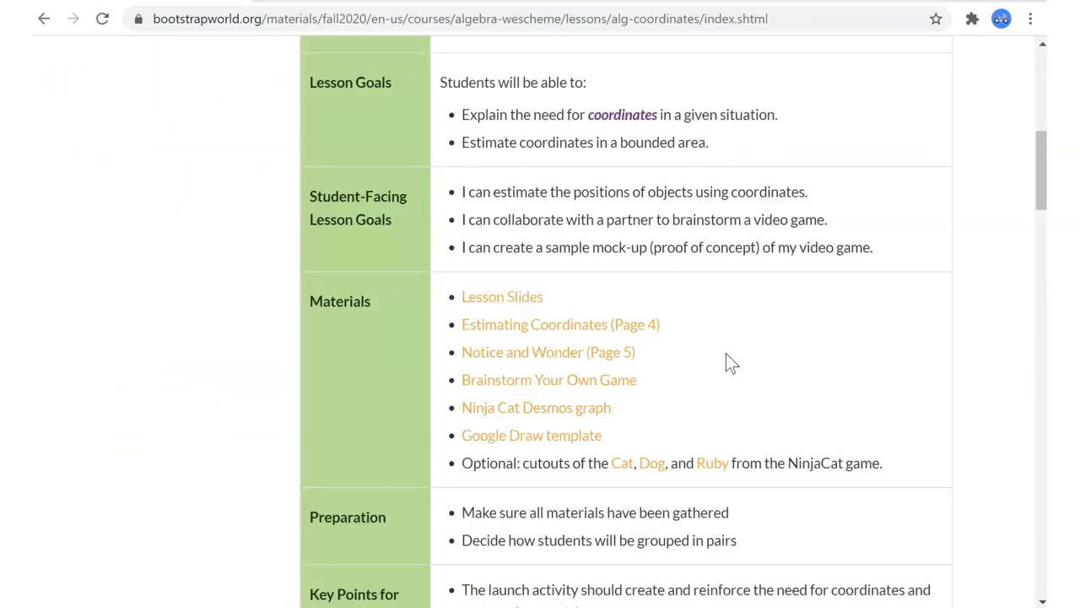
pyautogui.hotkey('ctrl', 'Tab')
pyautogui.hotkey('ctrl', 'shift', 'Tab')
pyautogui.hotkey('ctrl', 'Tab')
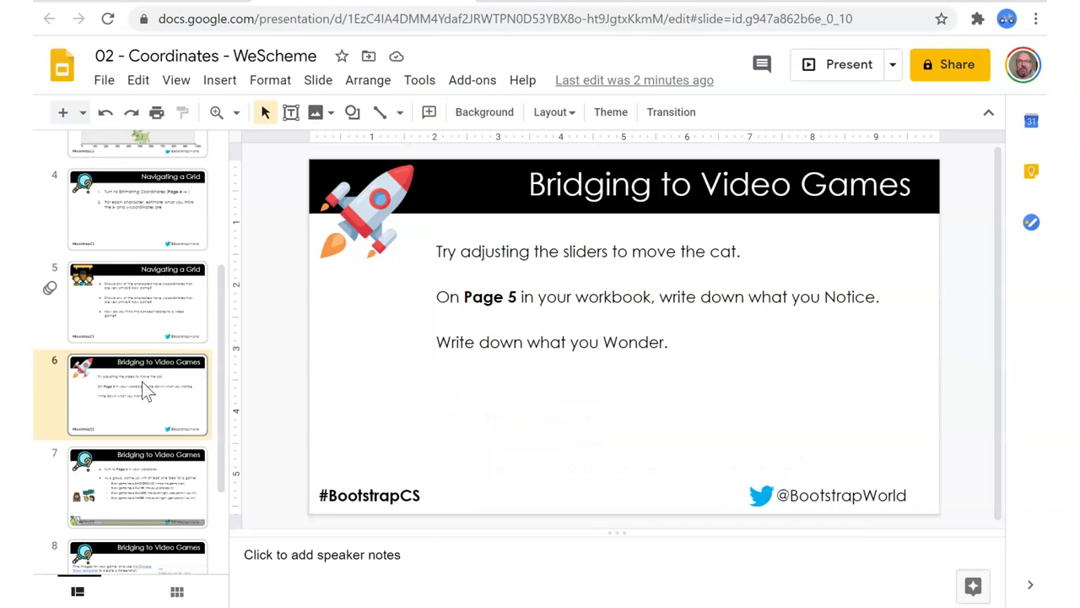
# - Go to slide 7, 'Bridging to Video Games', and look over the Brainstorm Your Own Game worksheet
pyautogui.scroll(-1, 141, 381)
pyautogui.scroll(-1, 141, 381)
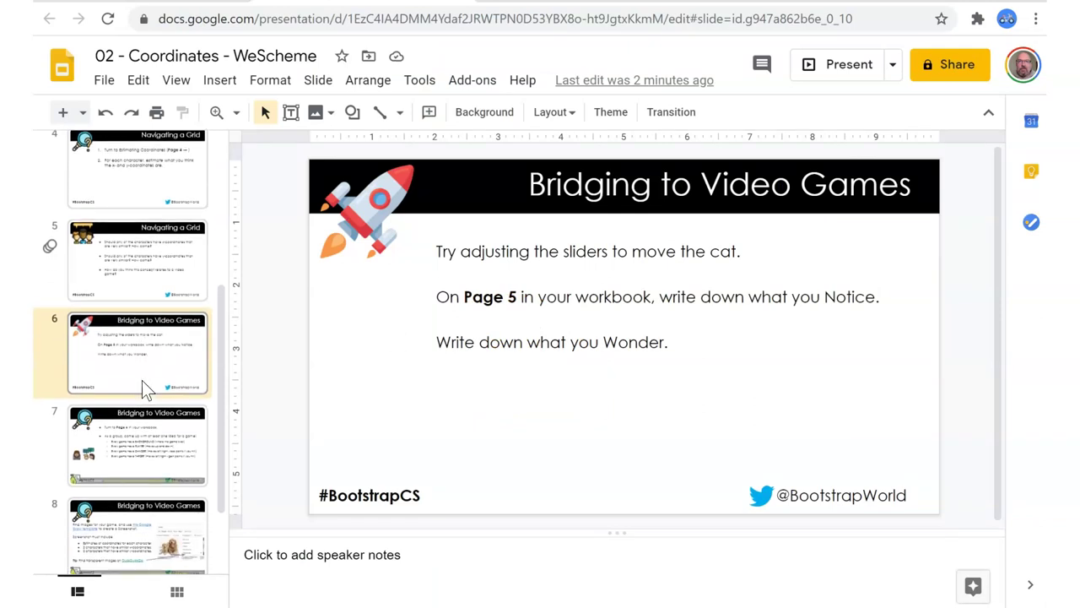
pyautogui.click(143, 435)
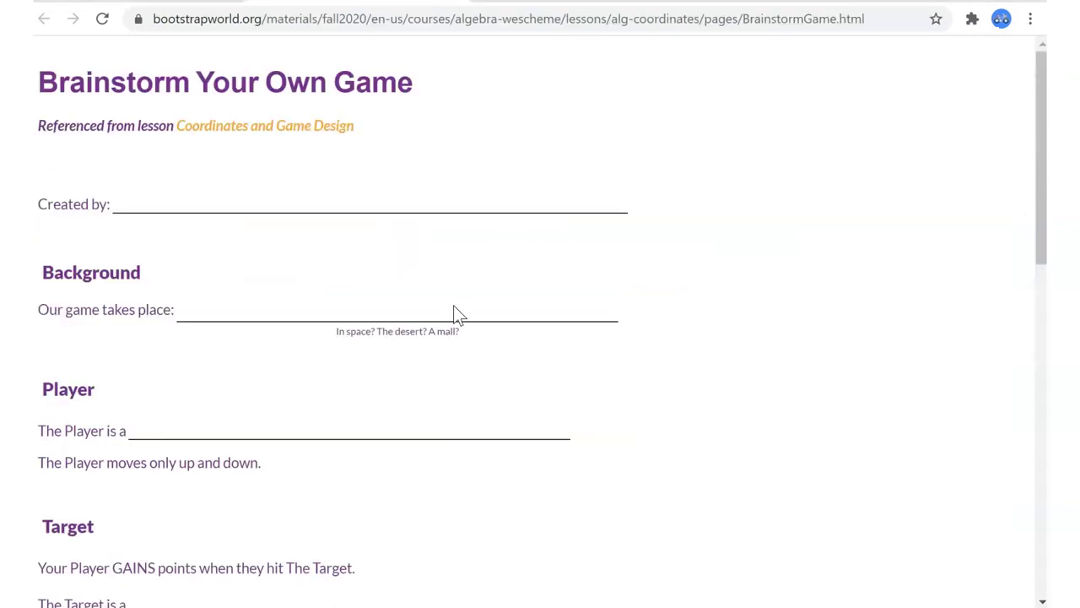
pyautogui.scroll(-3, 453, 351)
pyautogui.scroll(-3, 453, 348)
pyautogui.scroll(6, 454, 348)
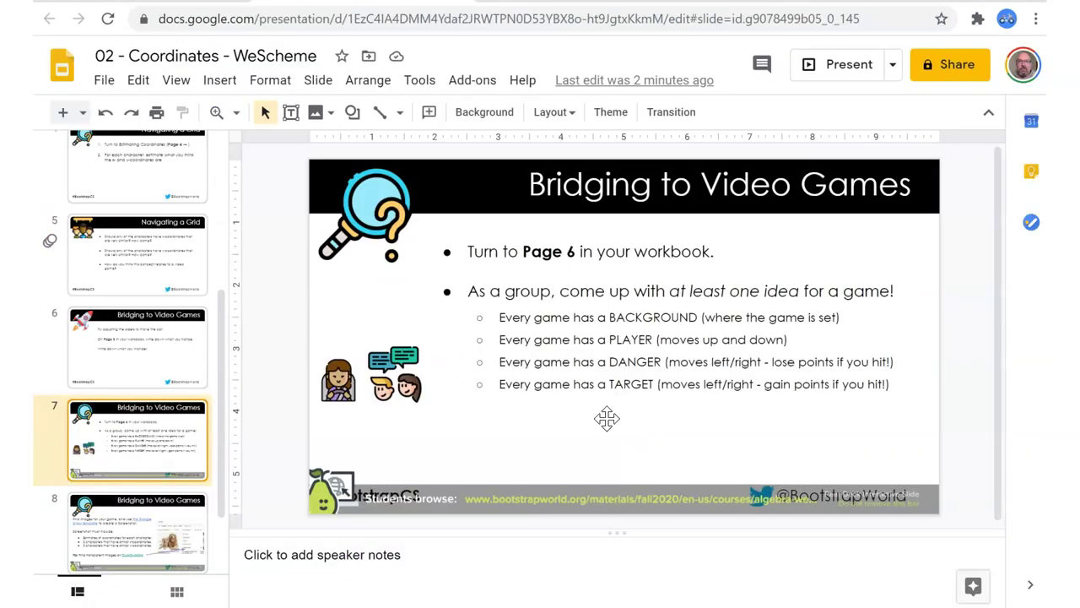
# - Delete the footer banner images from slide 7 and slide 8
pyautogui.click(595, 496)
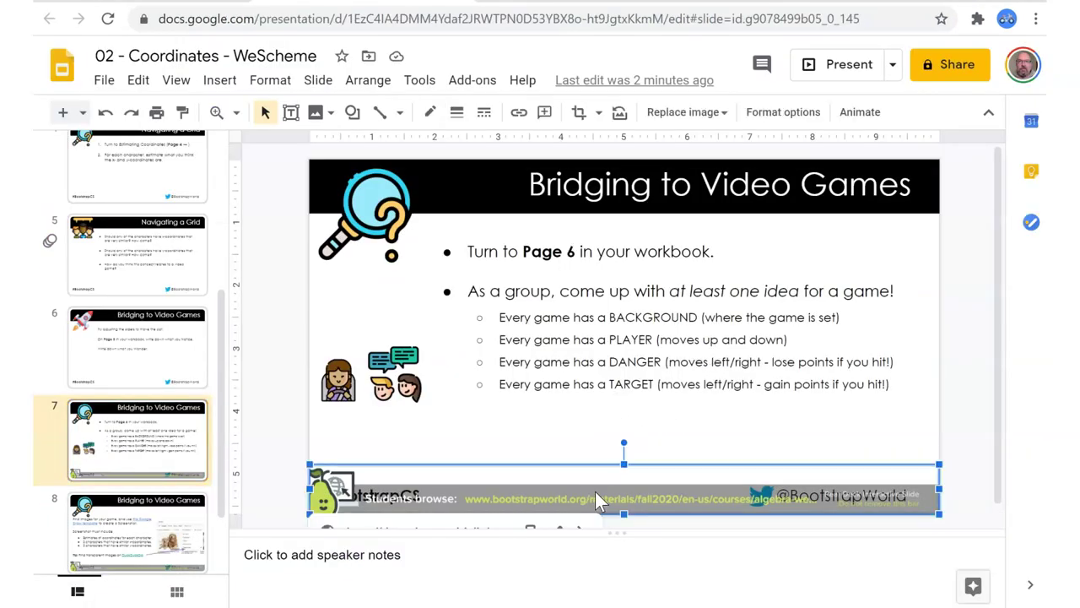
pyautogui.press('Delete')
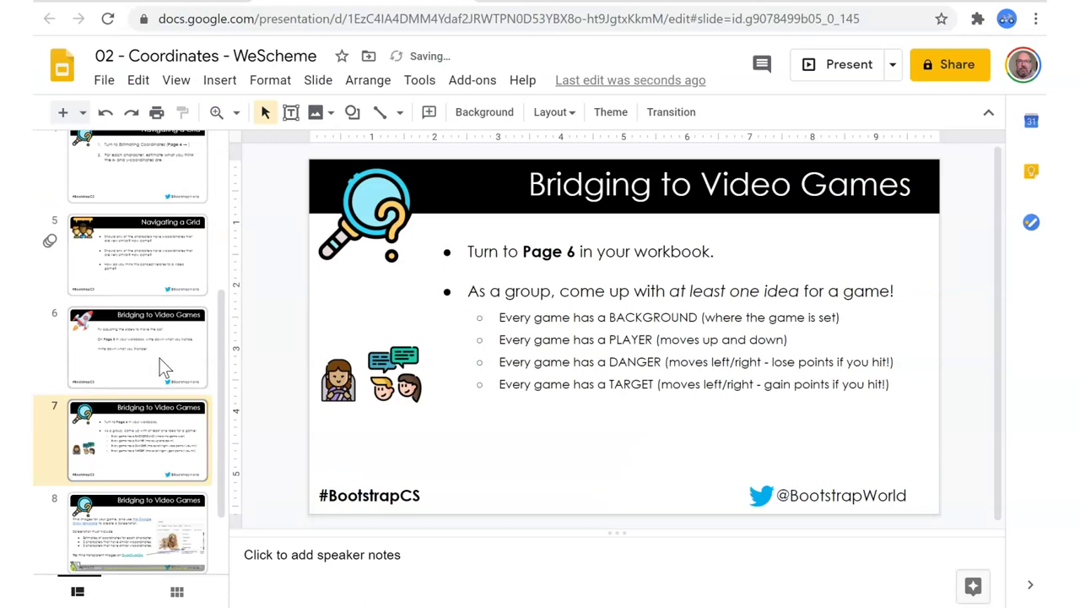
pyautogui.scroll(-1, 130, 461)
pyautogui.click(130, 462)
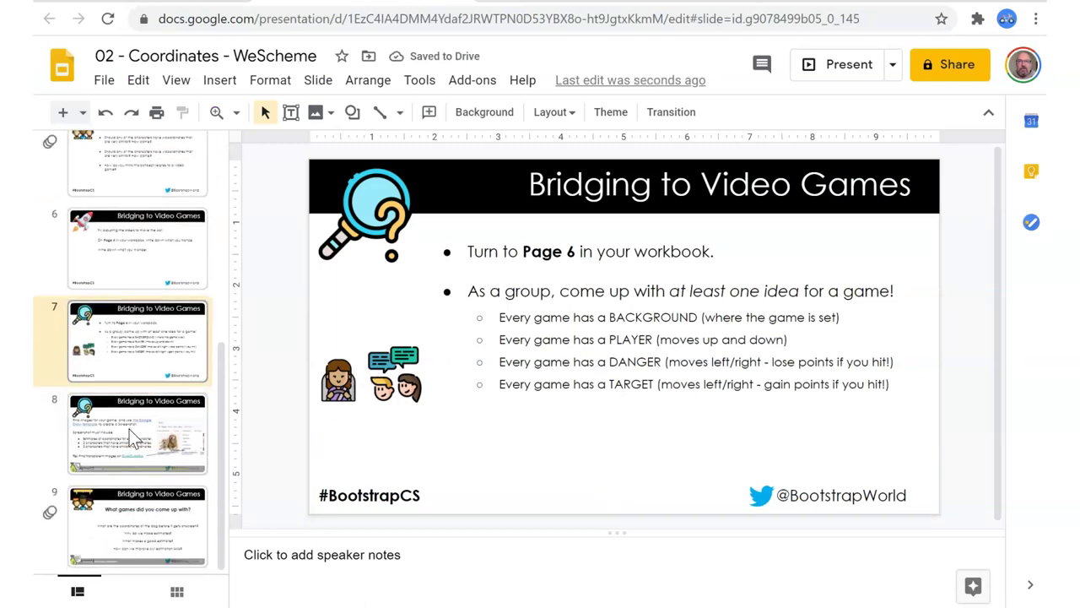
pyautogui.click(166, 340)
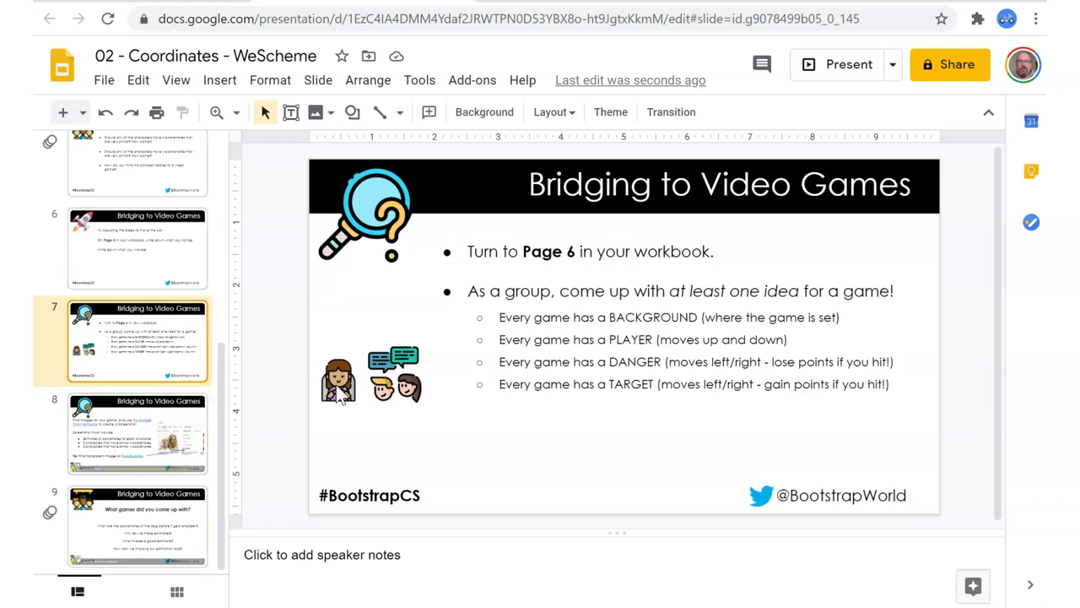
pyautogui.click(115, 426)
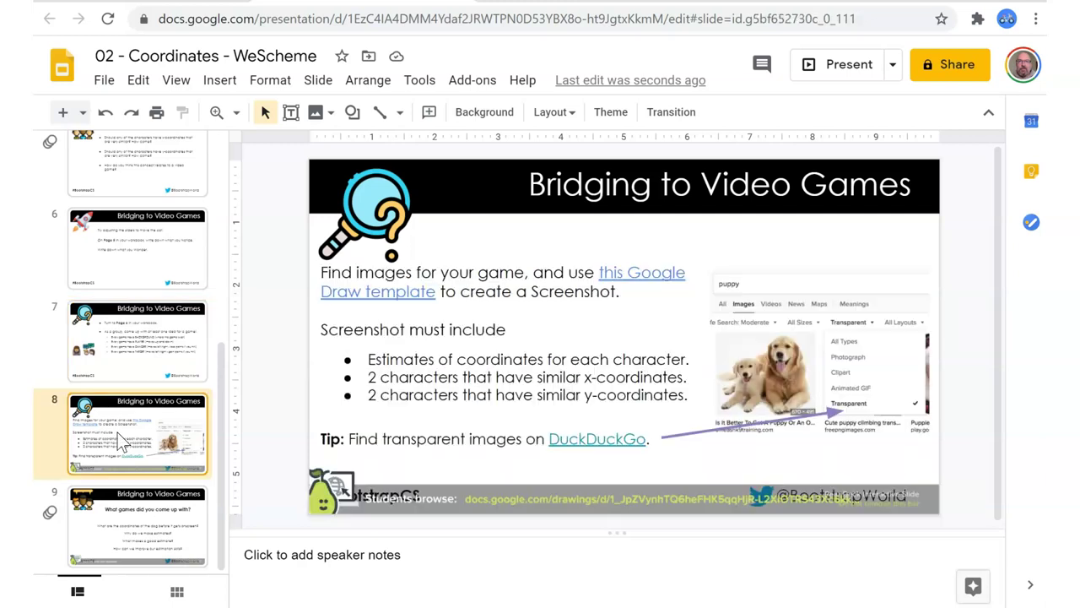
pyautogui.click(494, 500)
pyautogui.press('Delete')
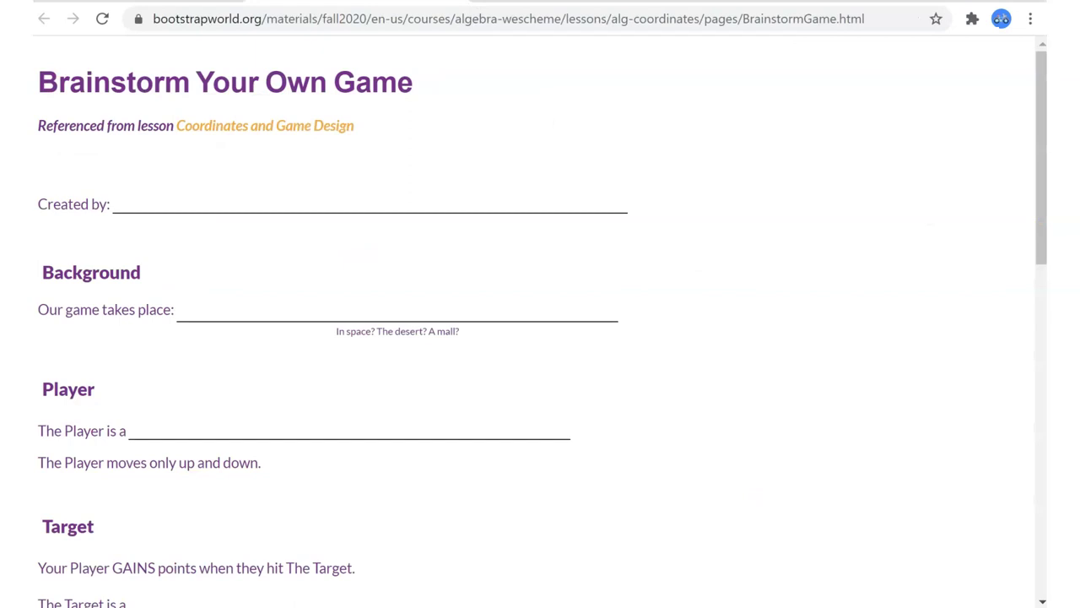
# - Delete the response banner from slide 9's footer, then return to slide 8
pyautogui.hotkey('ctrl', 'w')
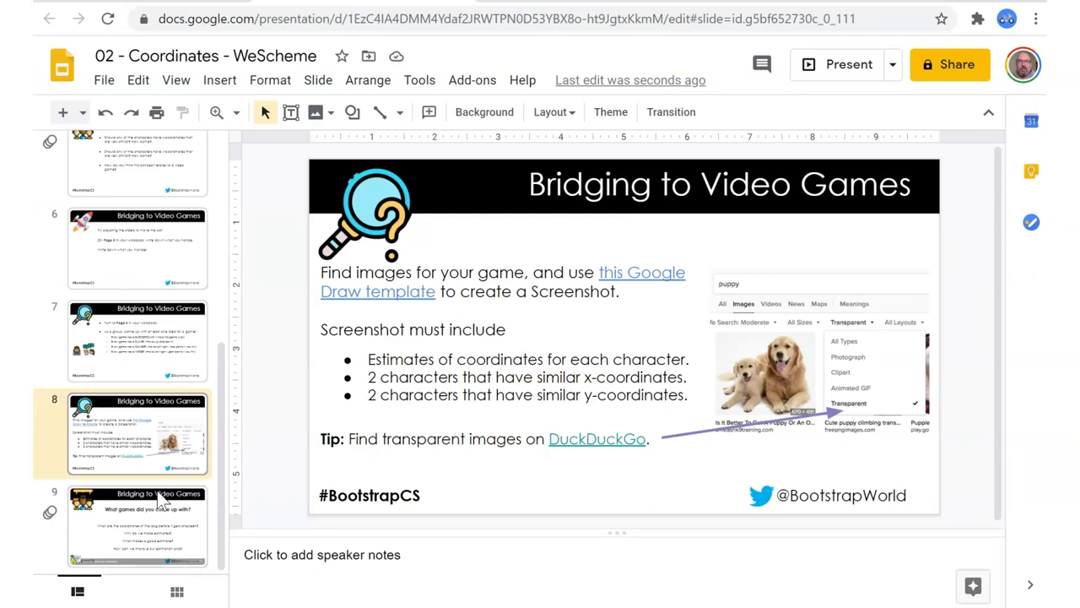
pyautogui.click(141, 517)
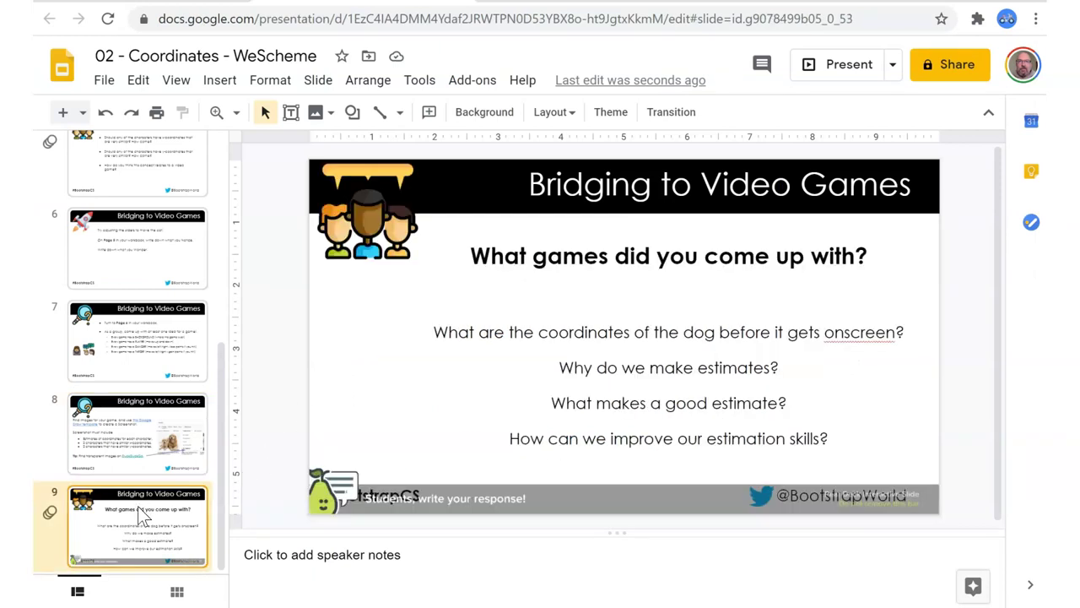
pyautogui.click(461, 492)
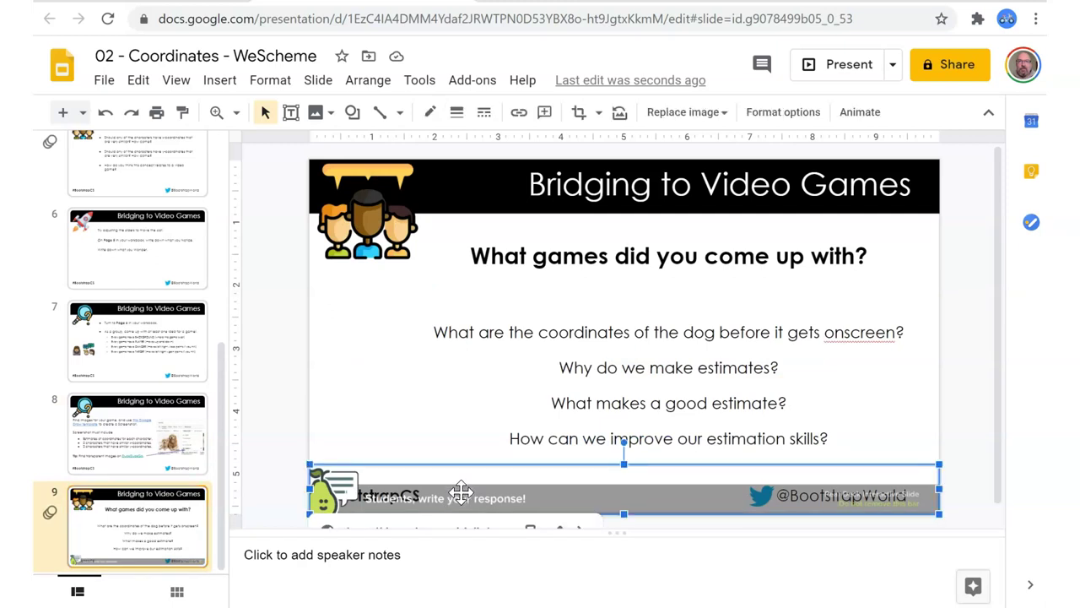
pyautogui.press('Delete')
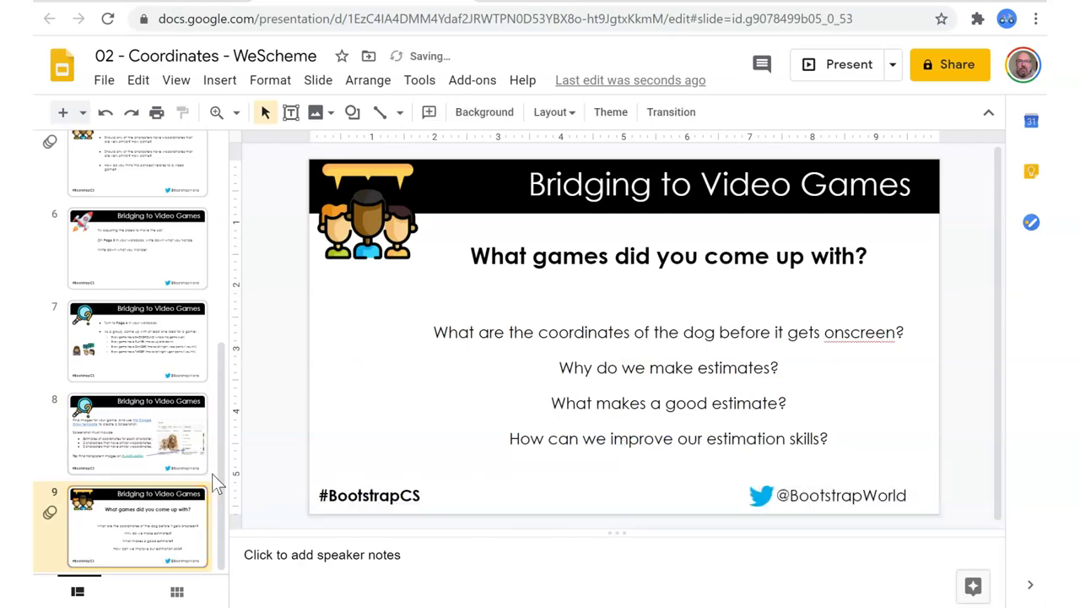
pyautogui.click(160, 433)
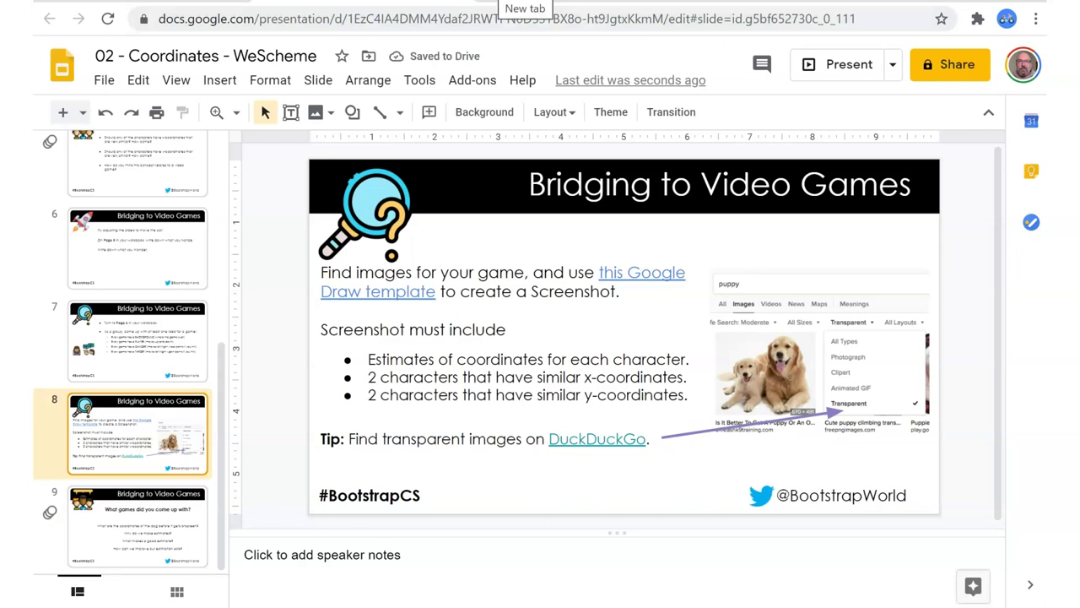
# - Search Google in a new tab for 'bootstrapworld ninja cat'
pyautogui.hotkey('alt', 'Tab')
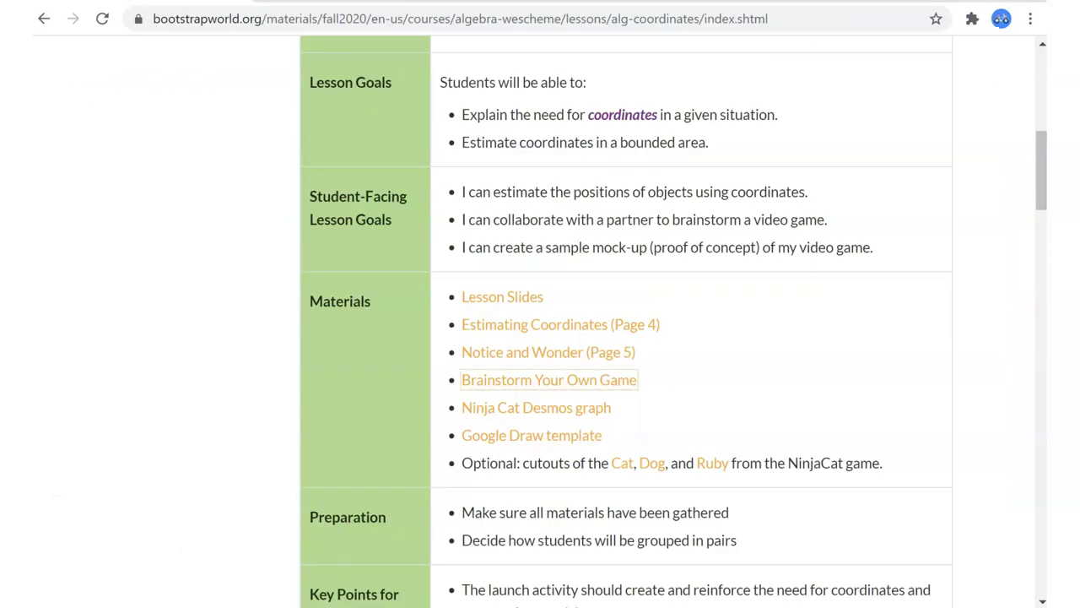
pyautogui.hotkey('ctrl', 't')
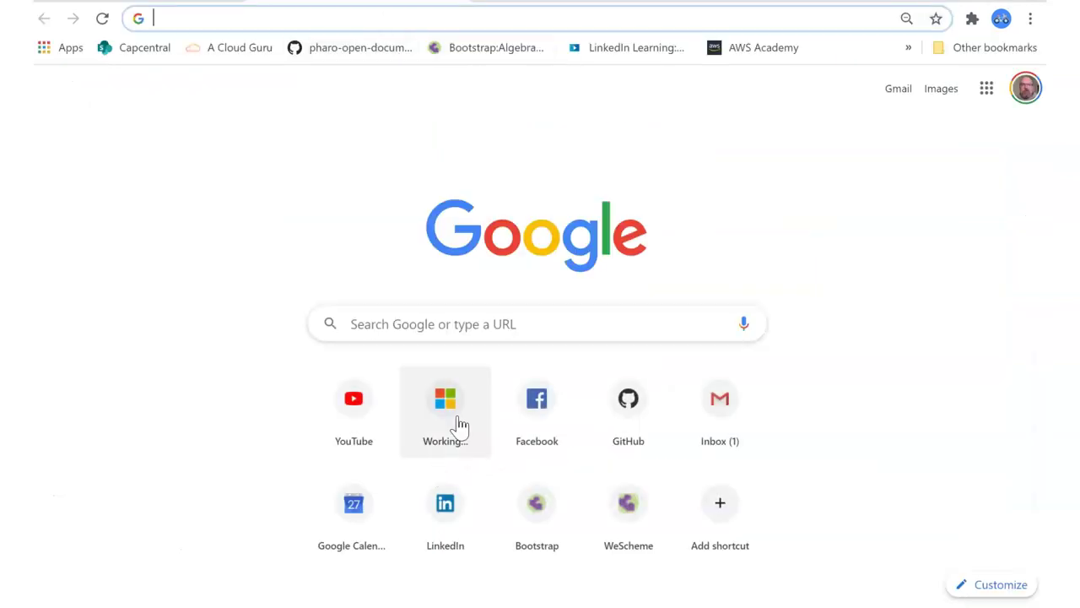
pyautogui.click(529, 328)
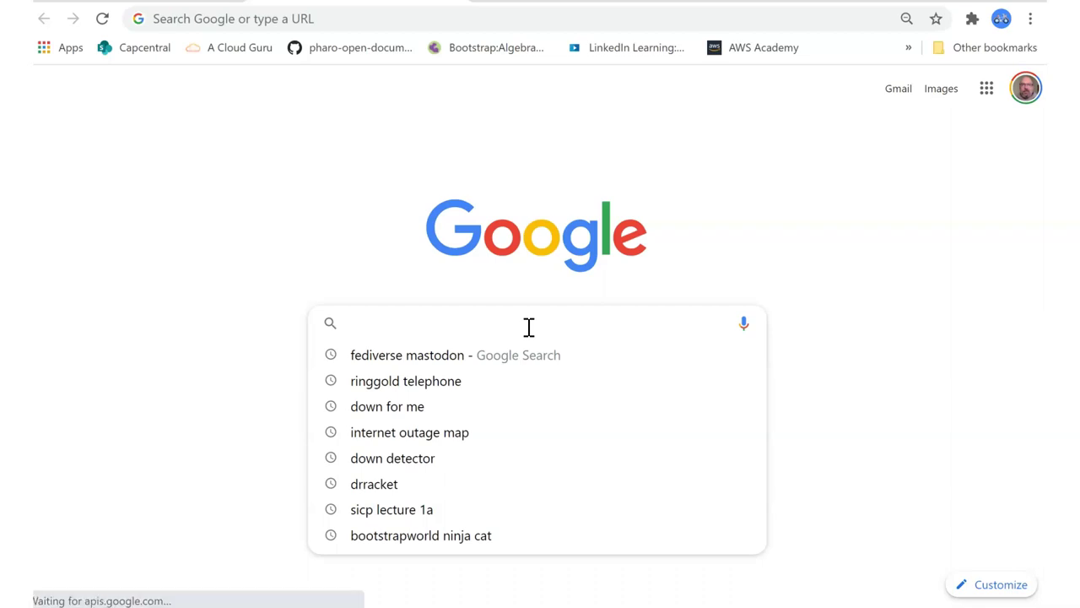
pyautogui.write('bootstrapworld ninja cat')
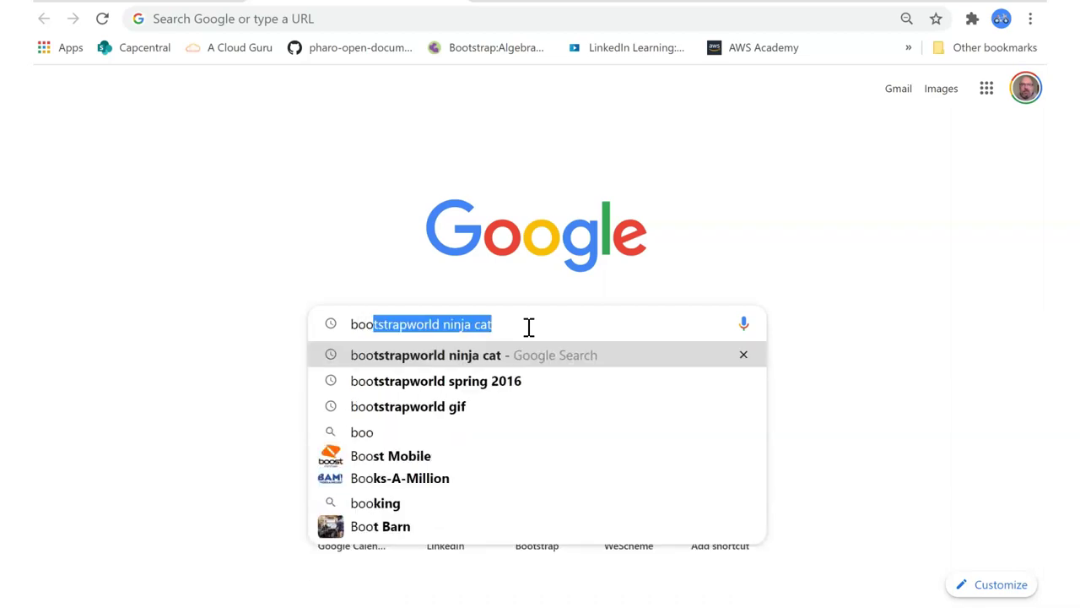
pyautogui.press('Right')
pyautogui.press('Return')
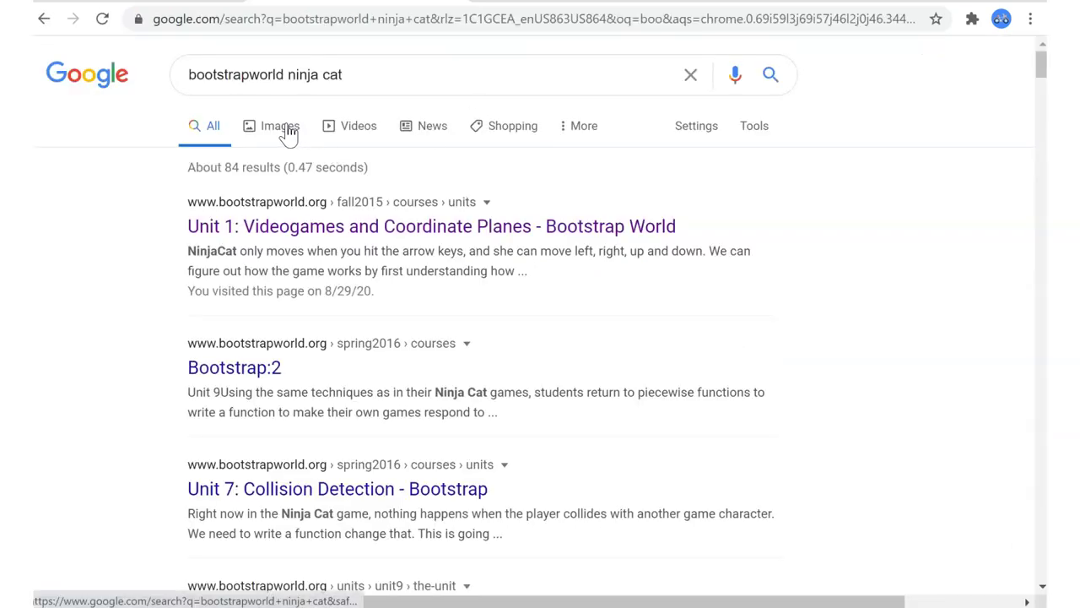
# - Switch to image results for 'bootstrapworld ninja cat' and browse them
pyautogui.click(287, 130)
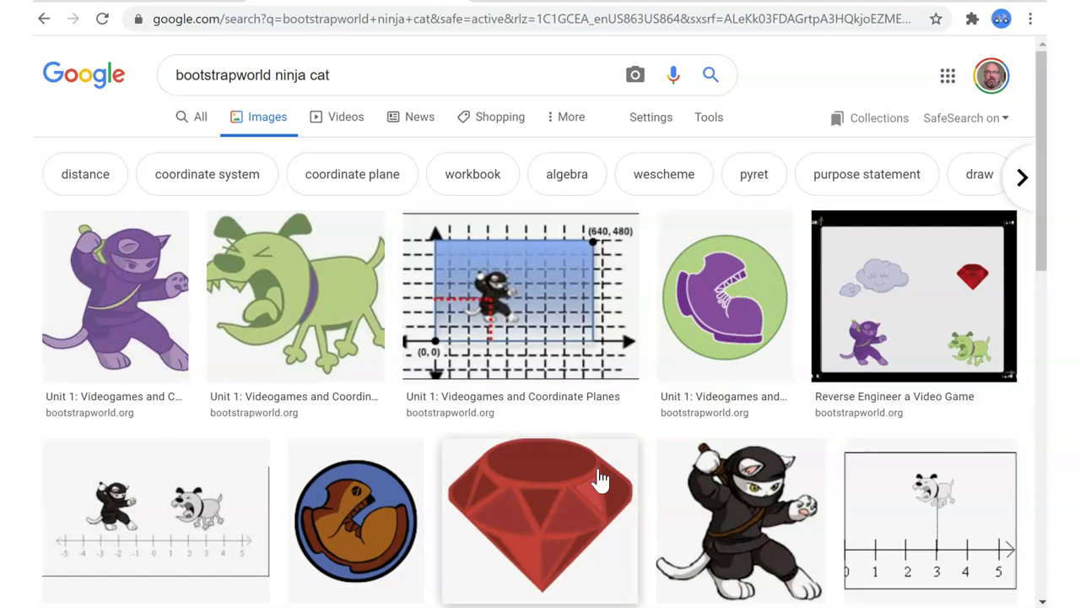
pyautogui.scroll(-10, 599, 479)
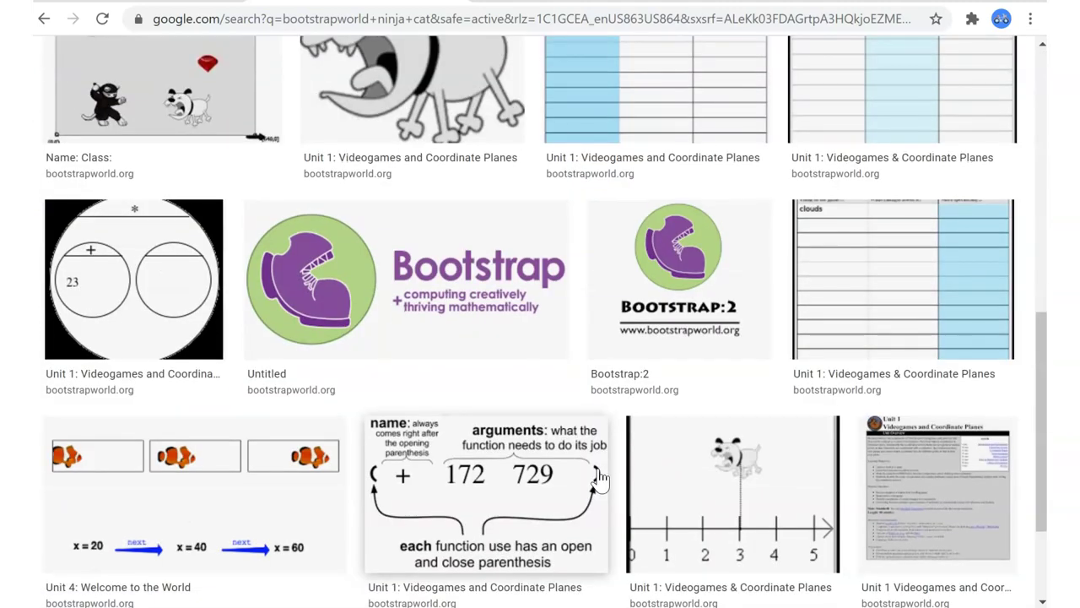
pyautogui.scroll(-2, 599, 479)
pyautogui.scroll(12, 599, 480)
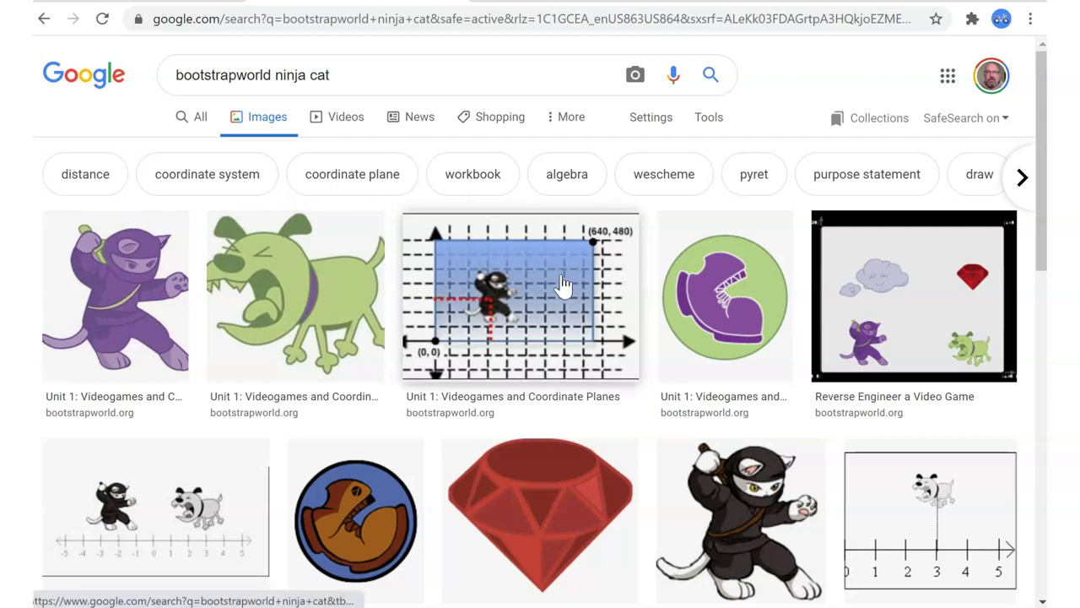
pyautogui.scroll(-3, 588, 299)
pyautogui.scroll(-4, 589, 299)
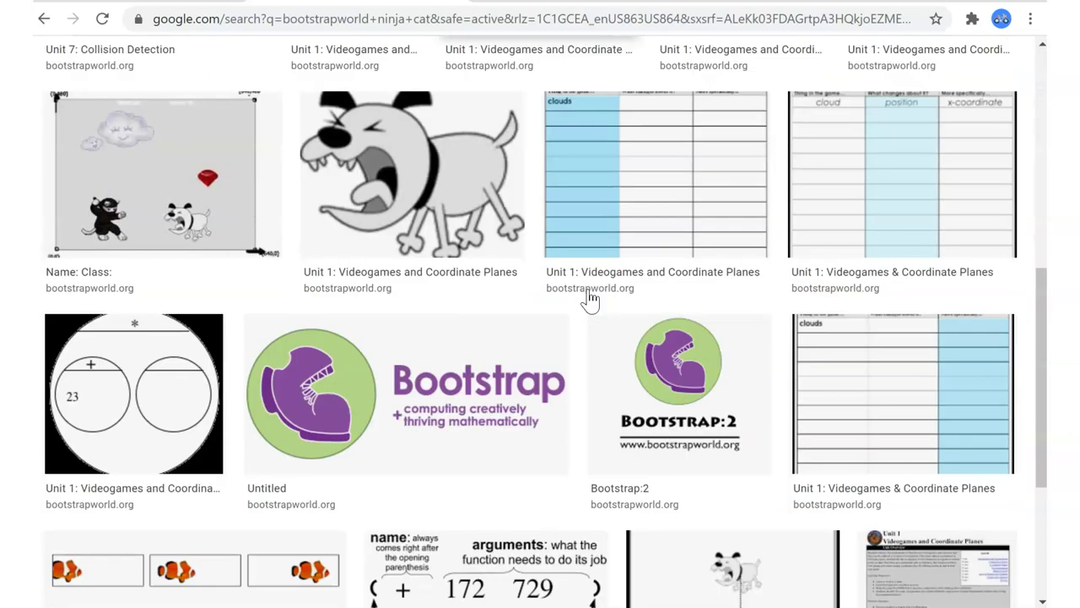
pyautogui.scroll(-3, 590, 300)
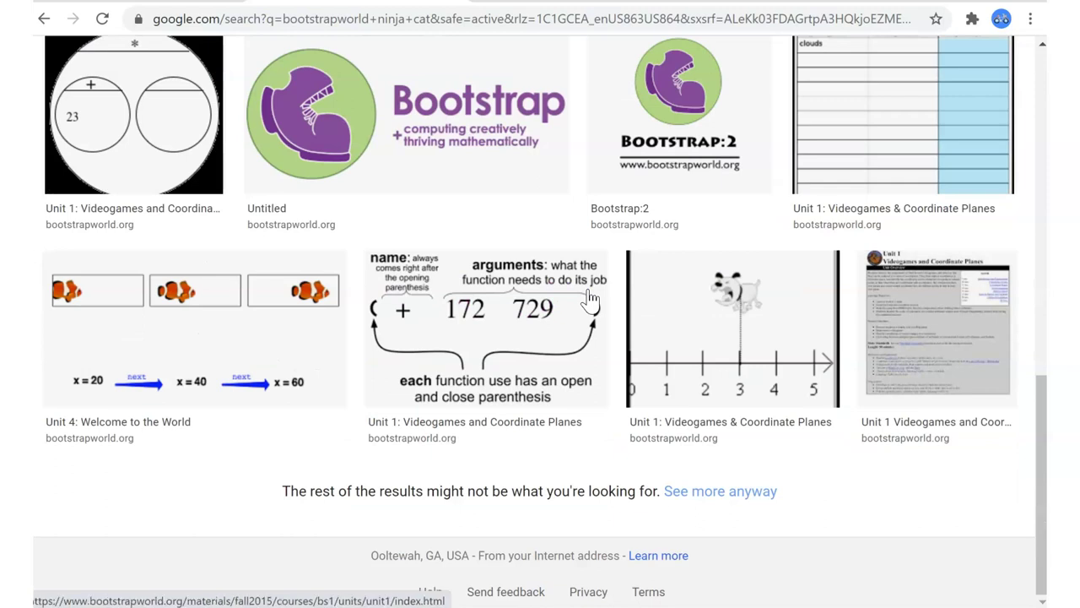
pyautogui.scroll(10, 591, 300)
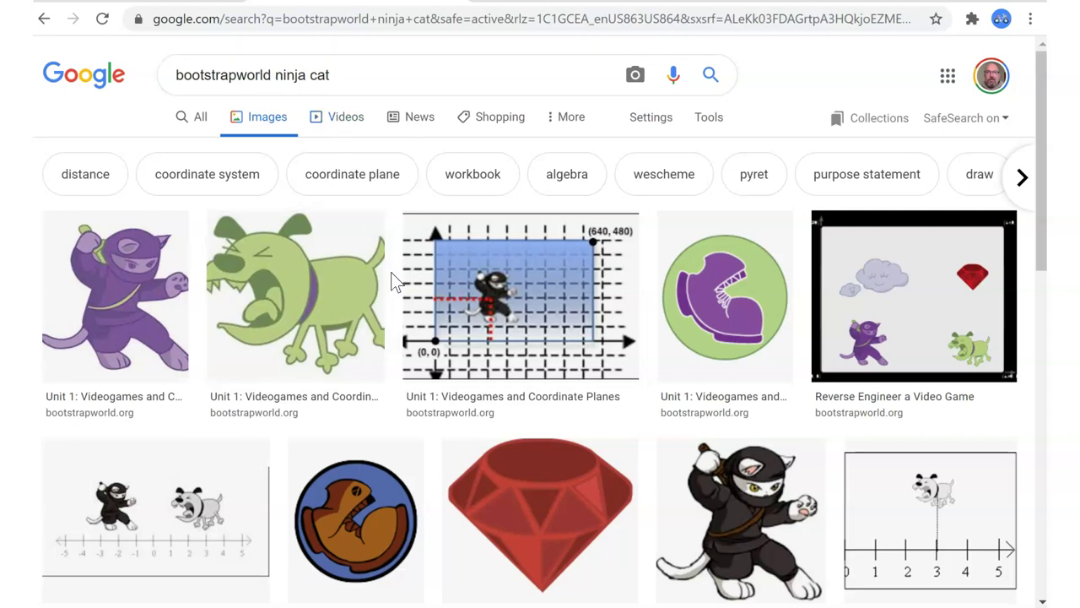
# - Refine the image search to 'bootstrapworld ninja cat gif' and look over the sprites
pyautogui.click(356, 74)
pyautogui.write('gif')
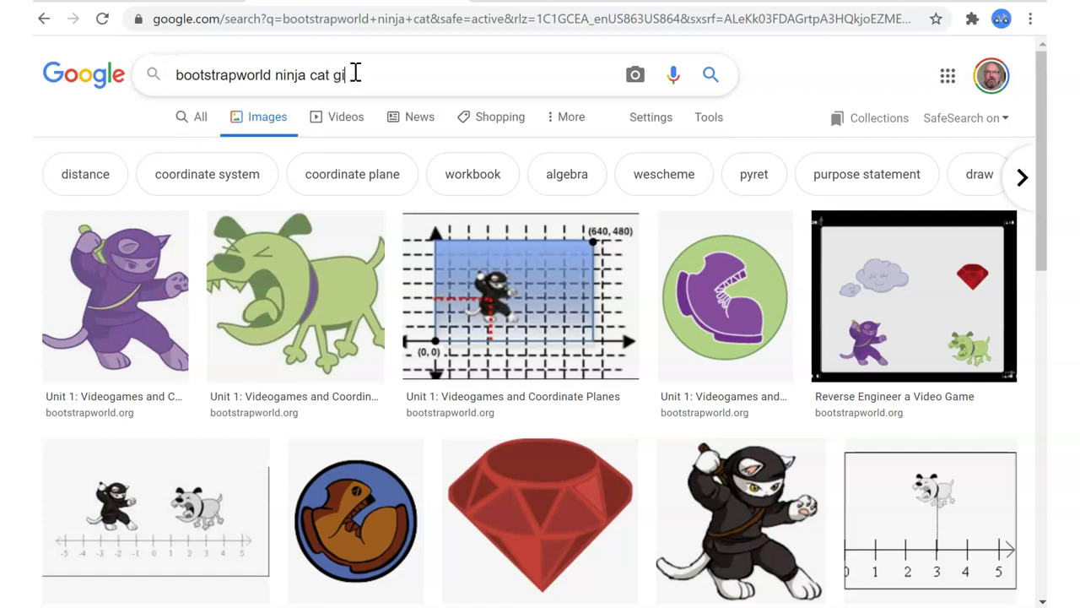
pyautogui.press('Return')
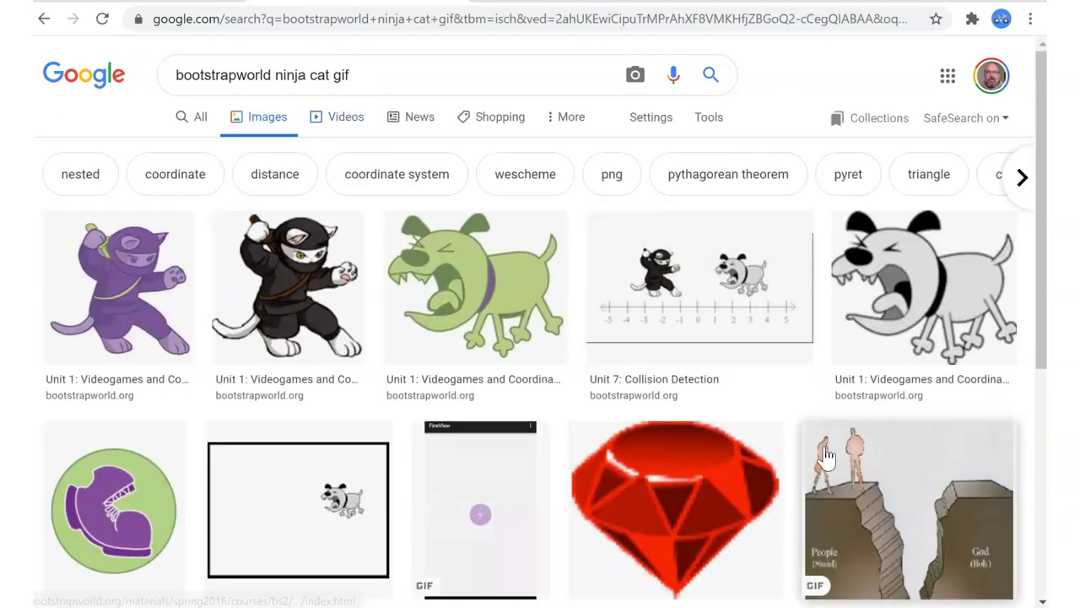
pyautogui.scroll(-3, 826, 455)
pyautogui.scroll(-2, 827, 455)
pyautogui.scroll(5, 827, 455)
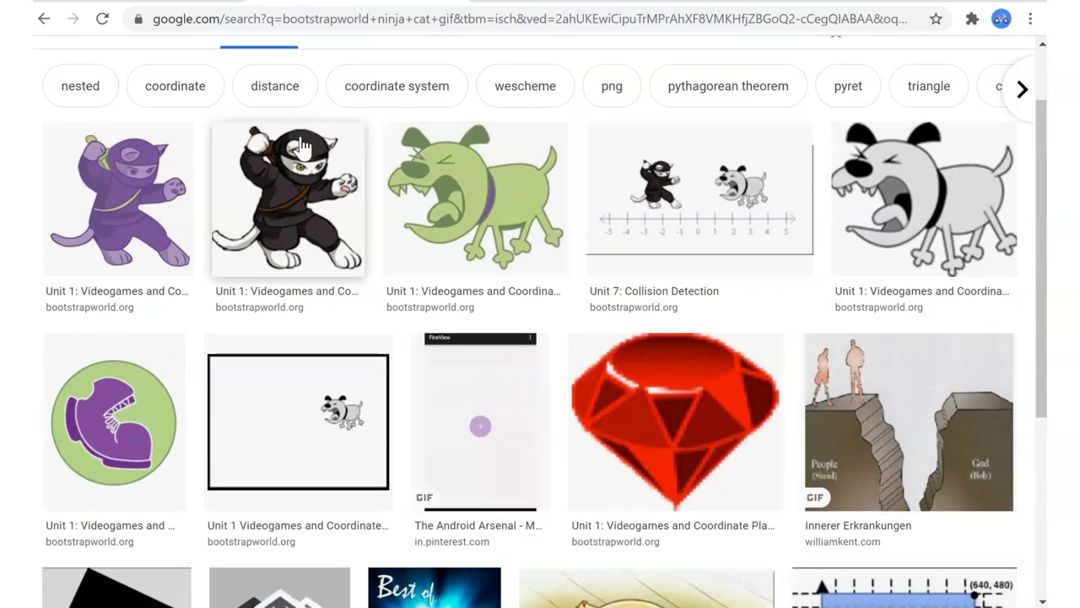
pyautogui.scroll(1, 295, 147)
pyautogui.moveTo(330, 74); pyautogui.dragTo(271, 71)
# - Search images for 'bootstrapworld gif' and preview the Code.org ninja game GIF
pyautogui.press('BackSpace')
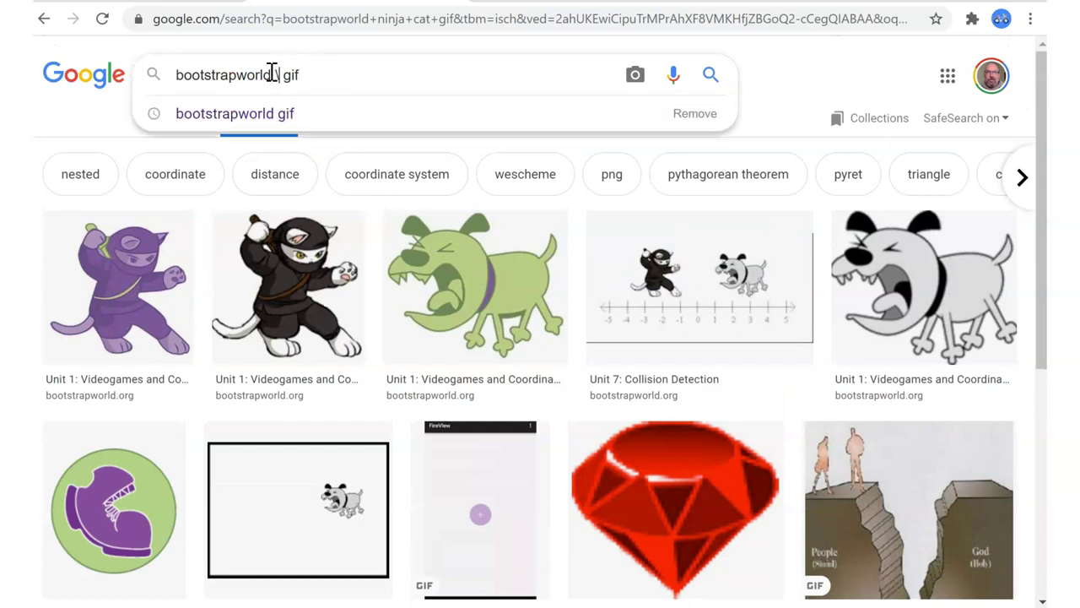
pyautogui.press('Return')
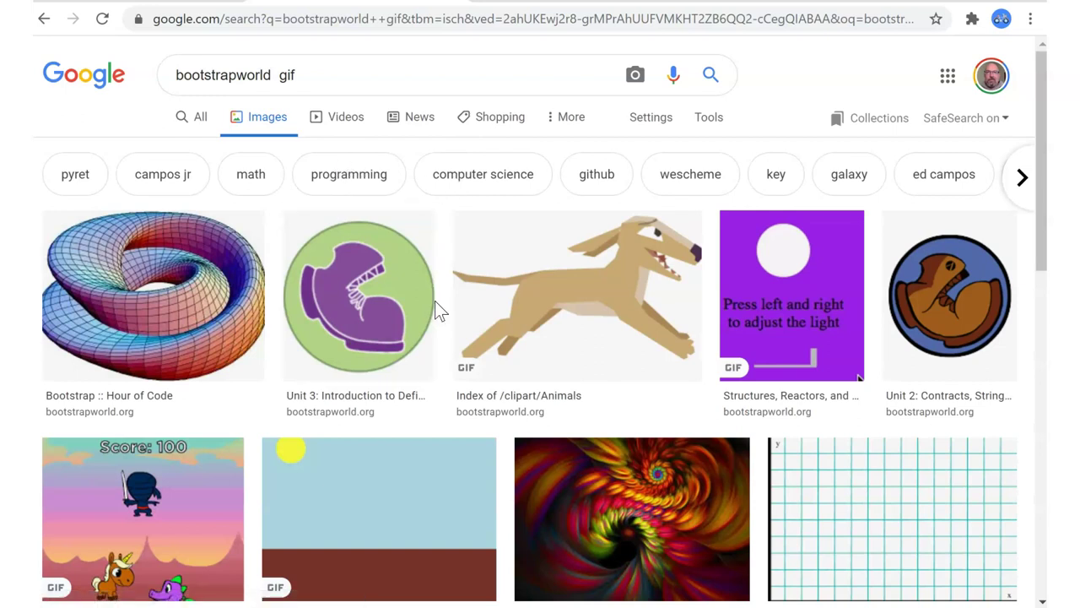
pyautogui.scroll(-3, 435, 301)
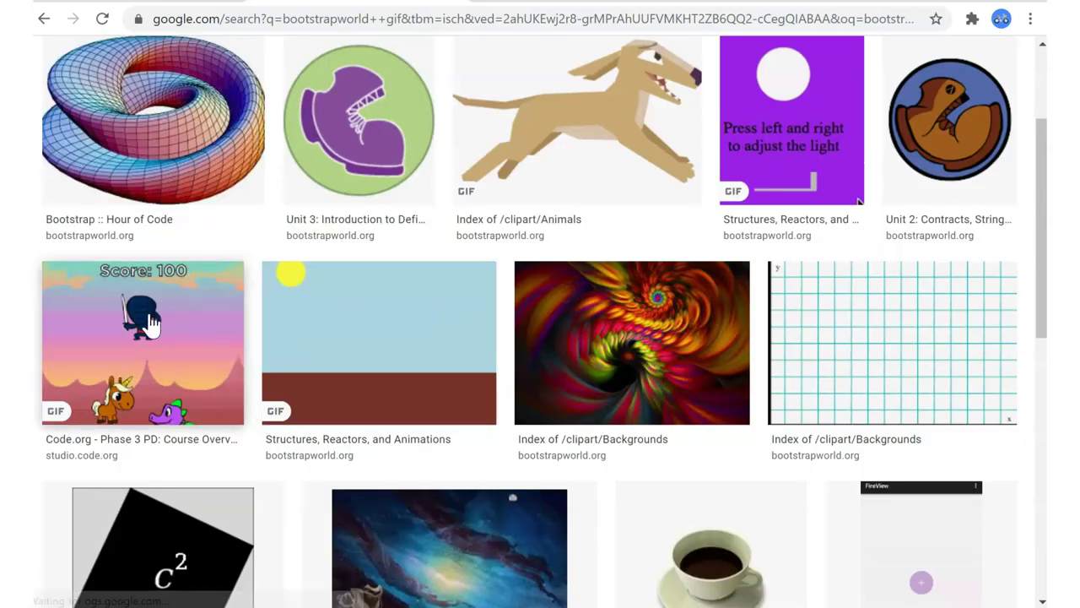
pyautogui.click(148, 320)
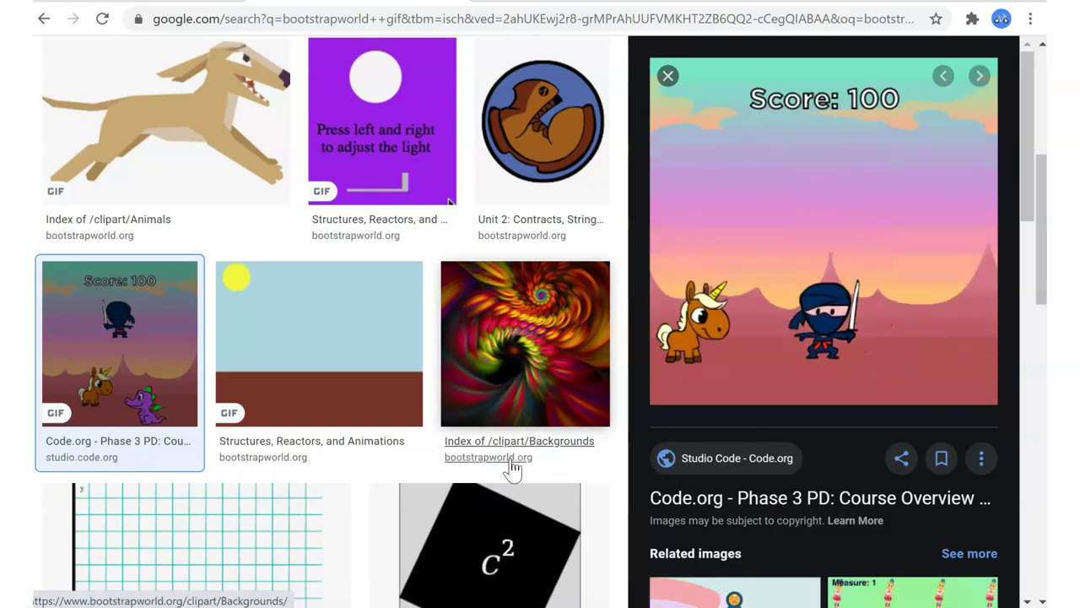
# - Open the bootstrapworld.org Backgrounds clip-art directory and view AirportHall.jpg
pyautogui.click(537, 451)
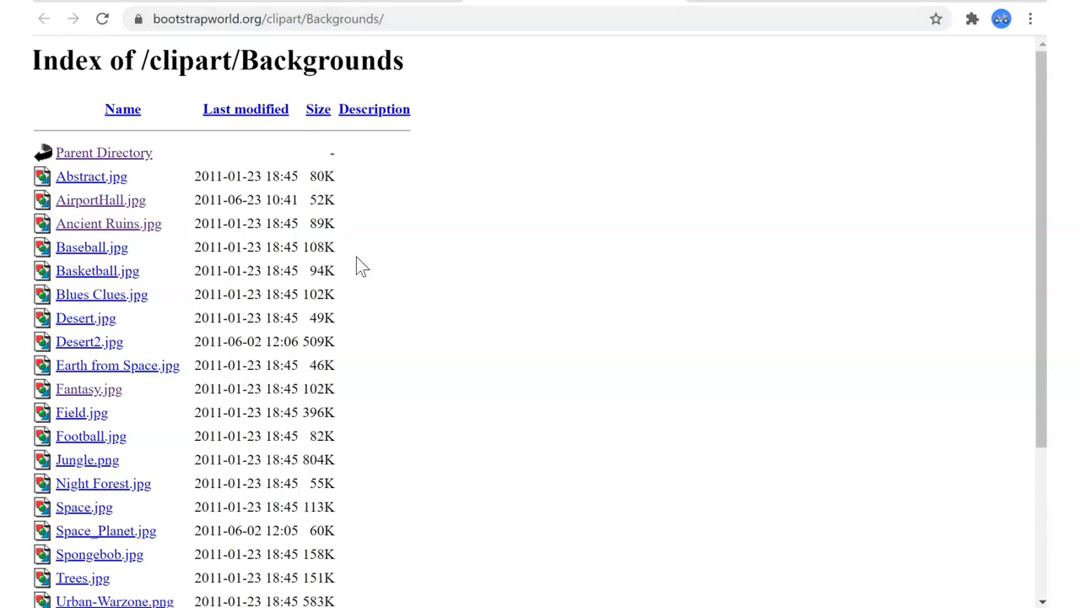
pyautogui.click(93, 203)
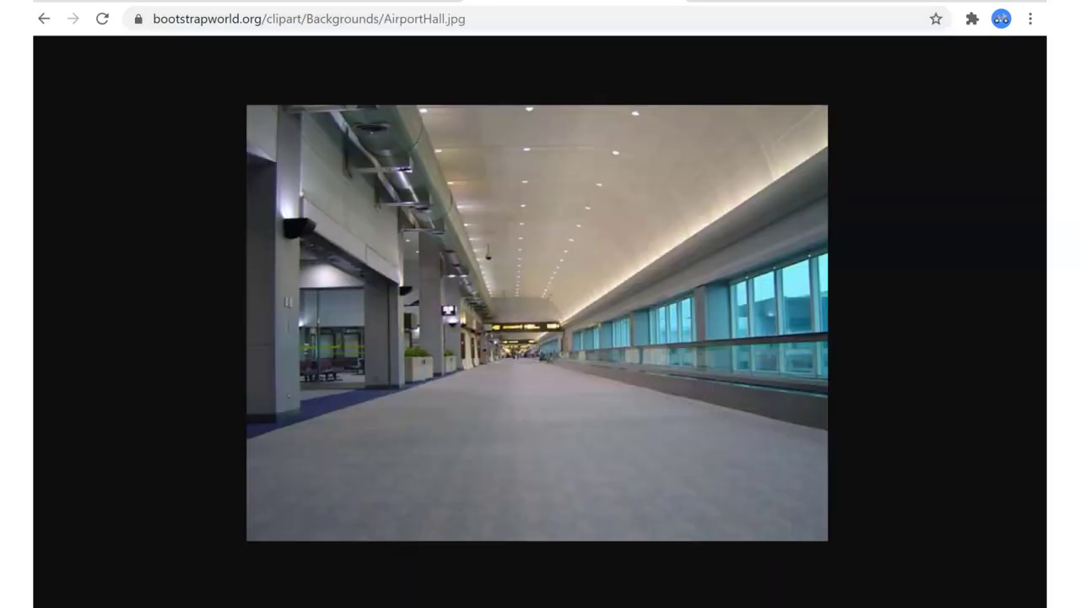
pyautogui.hotkey('ctrl', 'w')
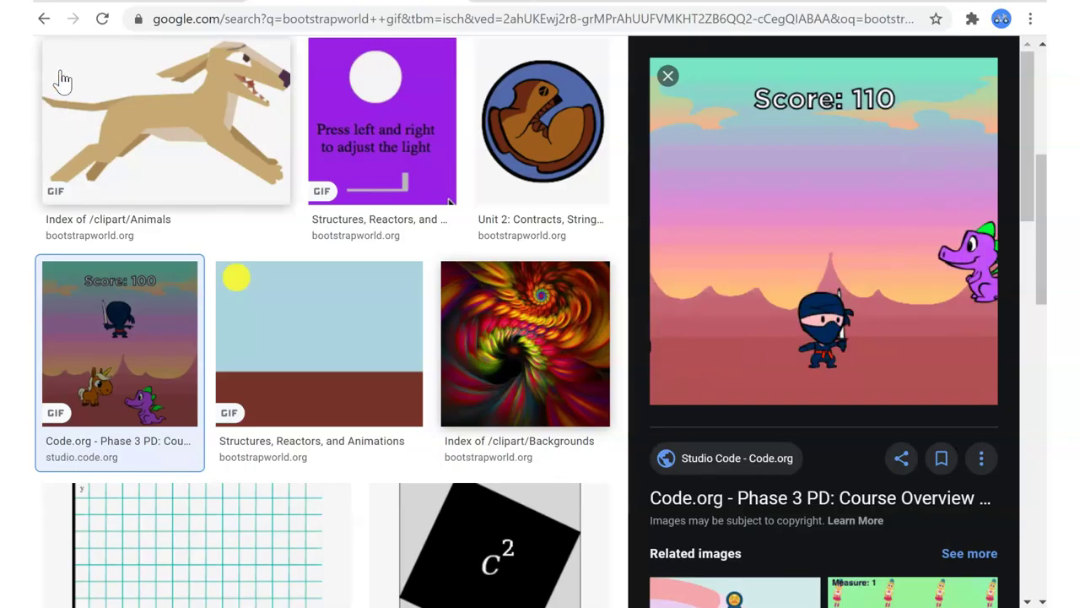
# - Preview the swirl background image and open its 'Index of /clipart/Backgrounds' listing
pyautogui.scroll(5, 274, 201)
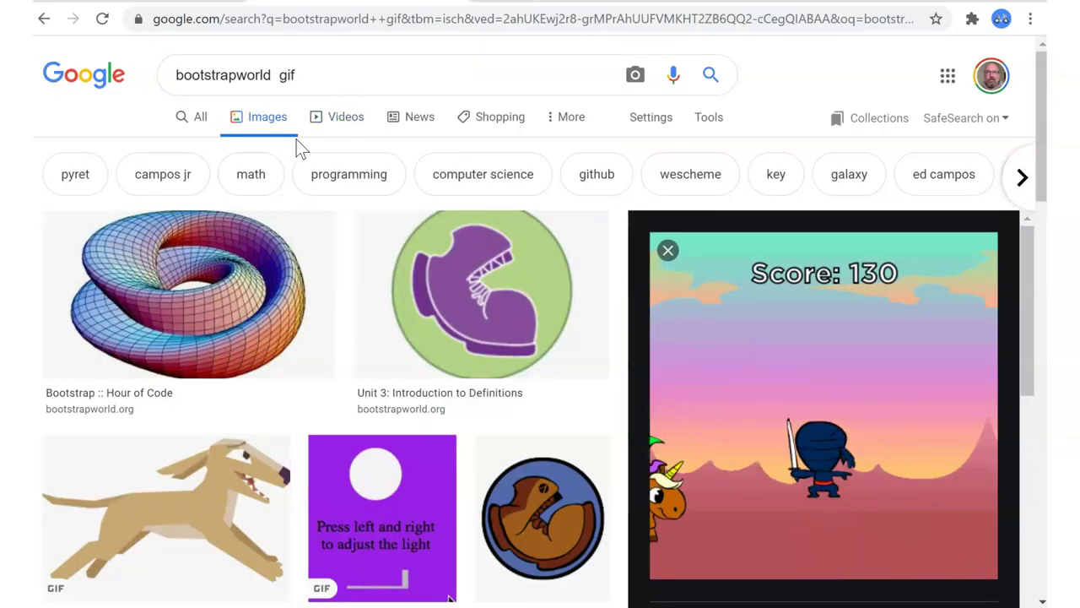
pyautogui.scroll(-1, 379, 352)
pyautogui.scroll(-3, 379, 353)
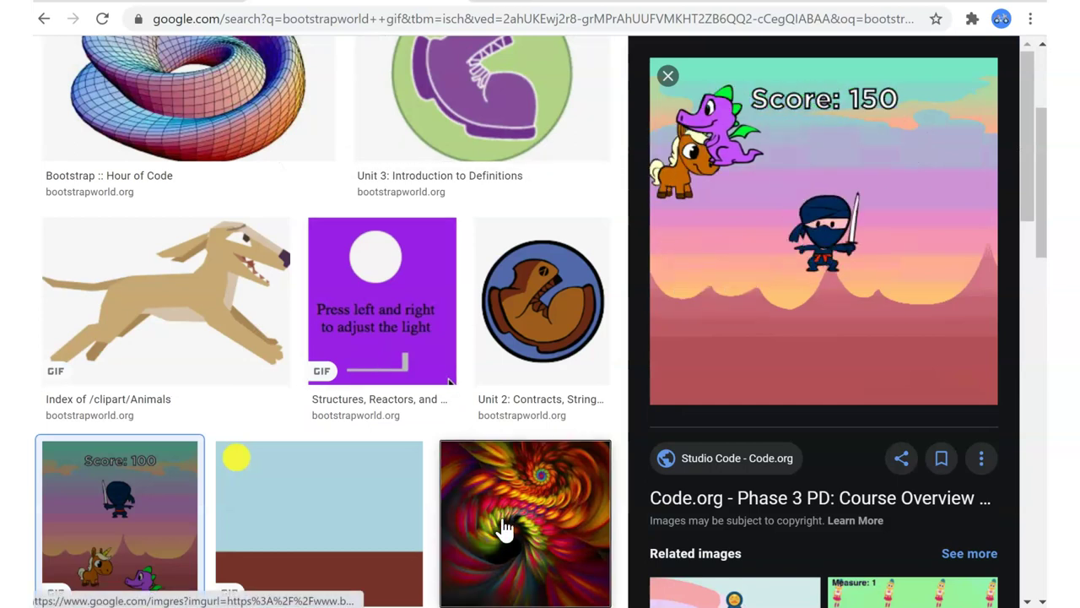
pyautogui.click(506, 461)
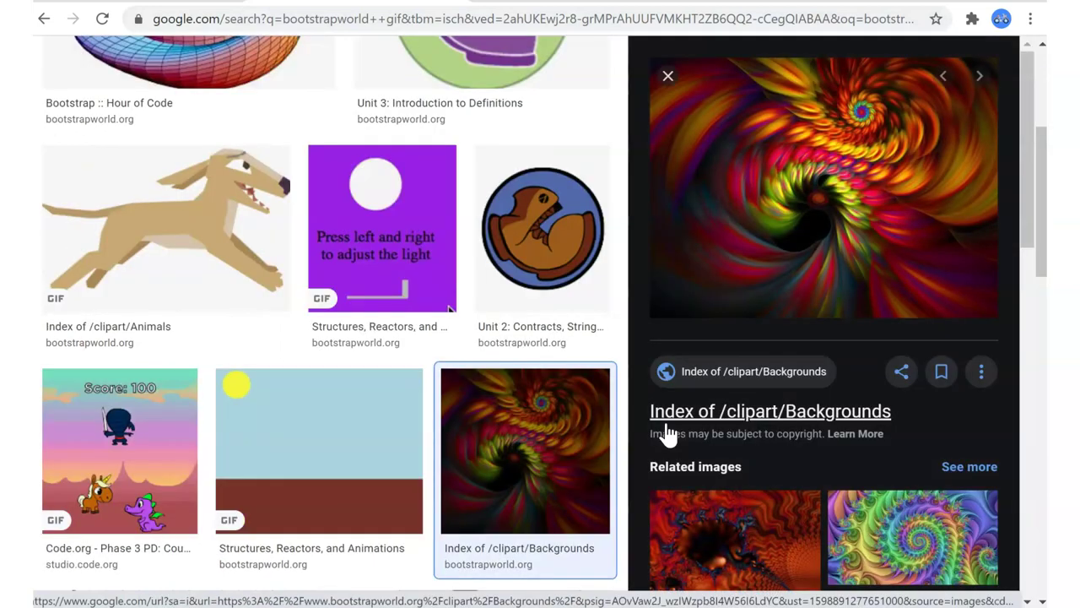
pyautogui.click(522, 551)
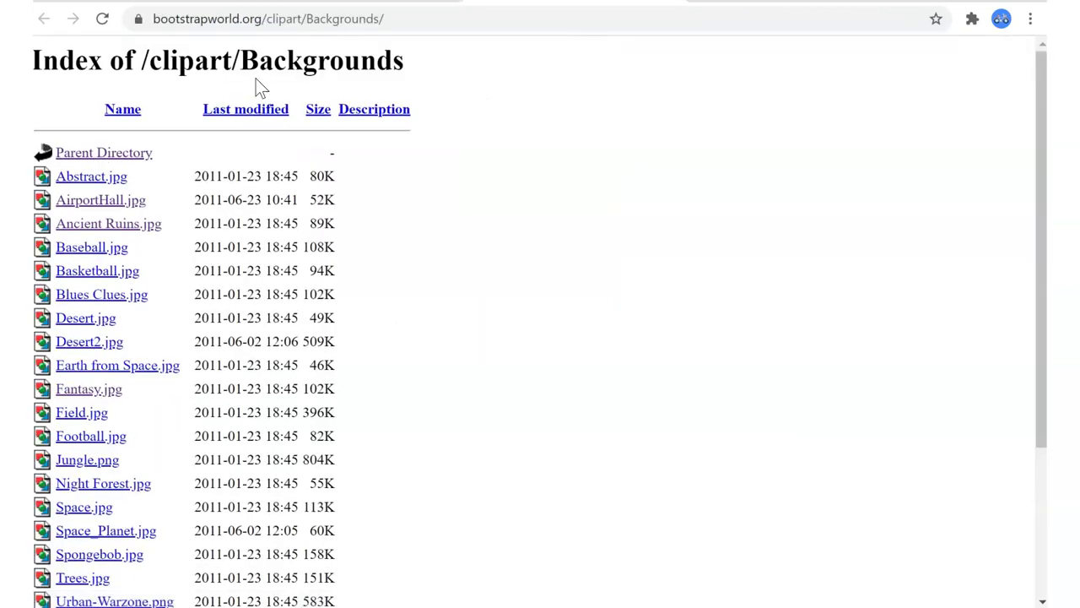
# - Trim the address to the parent /clipart/ folder and browse the Monsters folder
pyautogui.moveTo(309, 20); pyautogui.dragTo(765, 132)
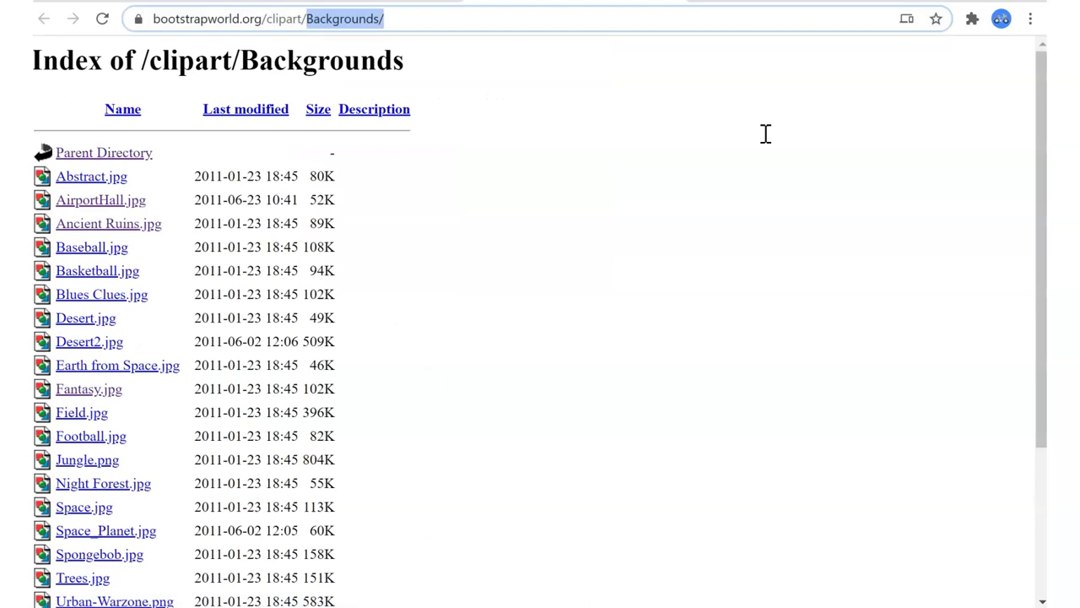
pyautogui.press('BackSpace')
pyautogui.press('Return')
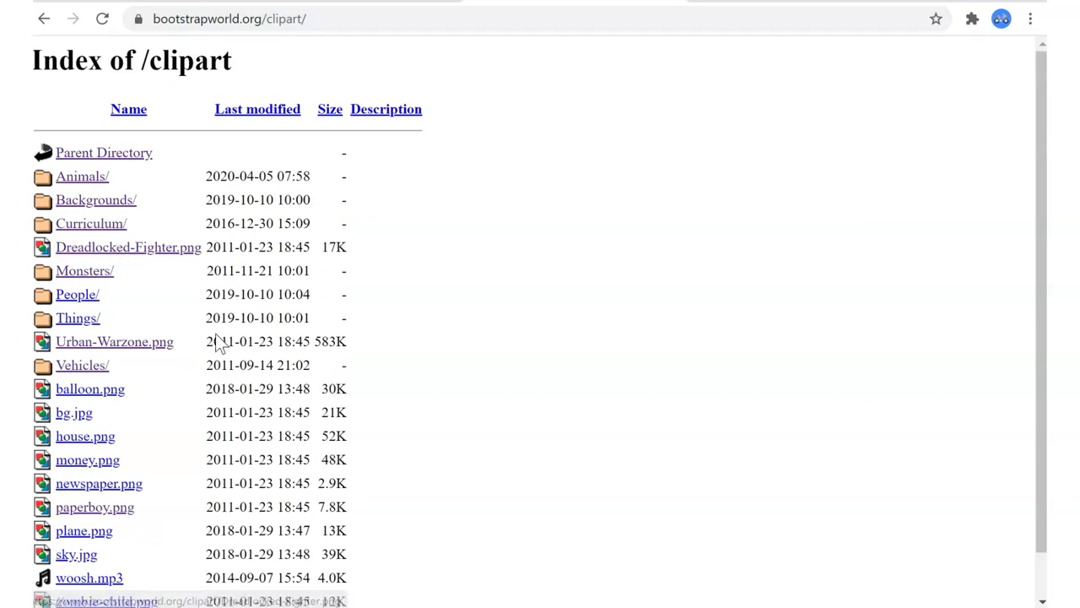
pyautogui.scroll(-1, 156, 500)
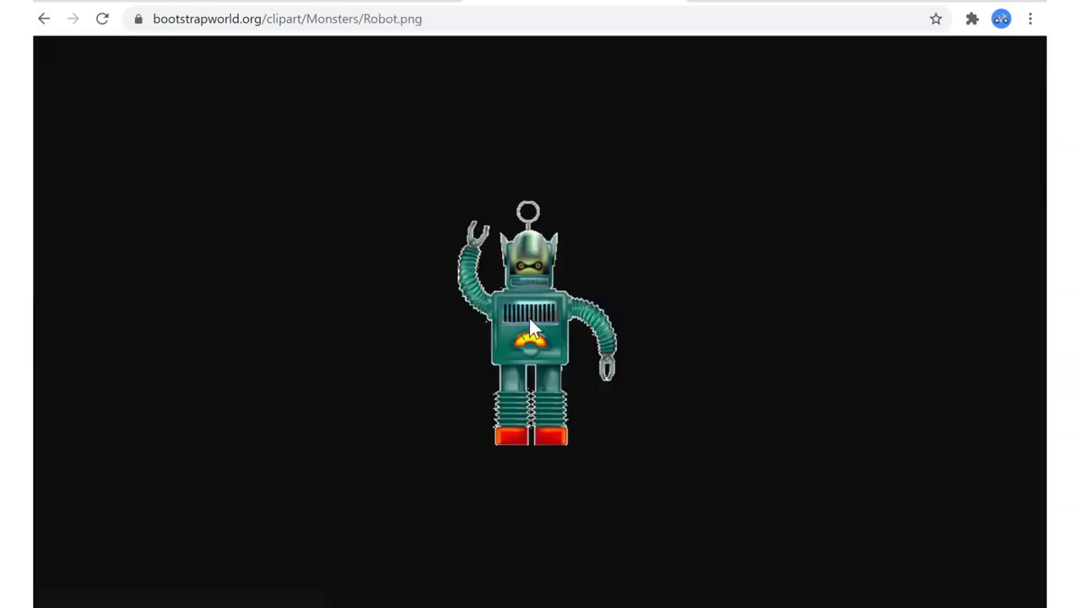
pyautogui.click(44, 19)
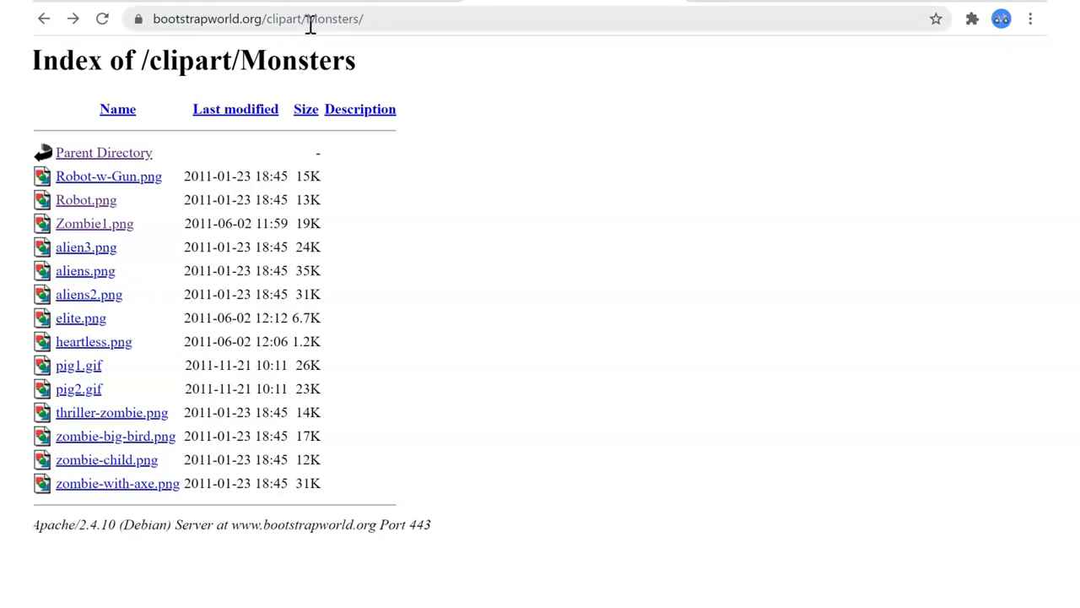
# - Return to the /clipart/ listing, then go back to the Google Images results
pyautogui.moveTo(306, 23); pyautogui.dragTo(518, 82)
pyautogui.press('BackSpace')
pyautogui.press('Return')
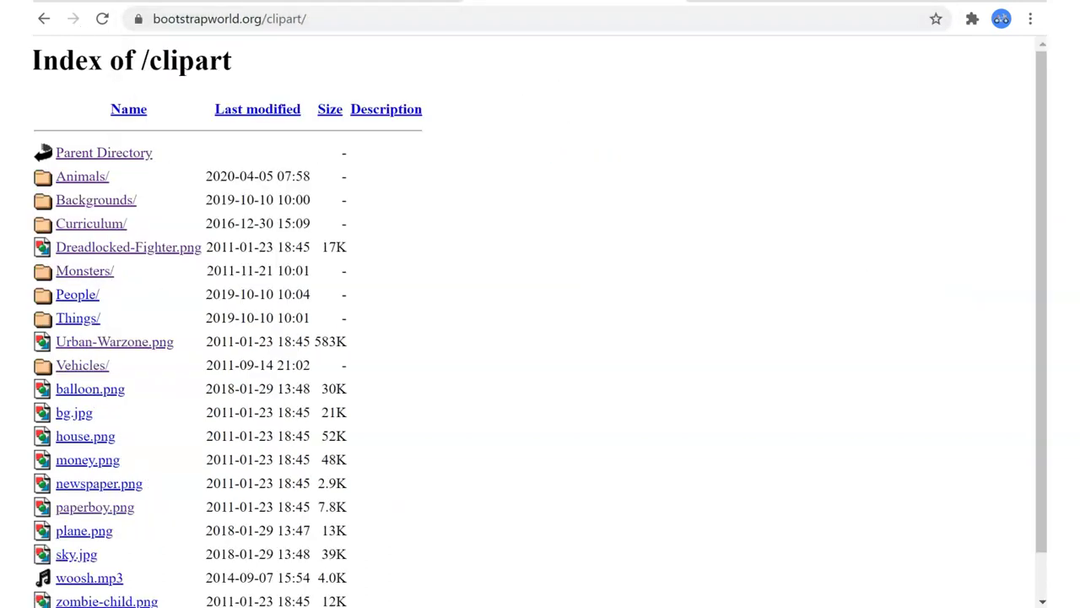
pyautogui.click(573, 2)
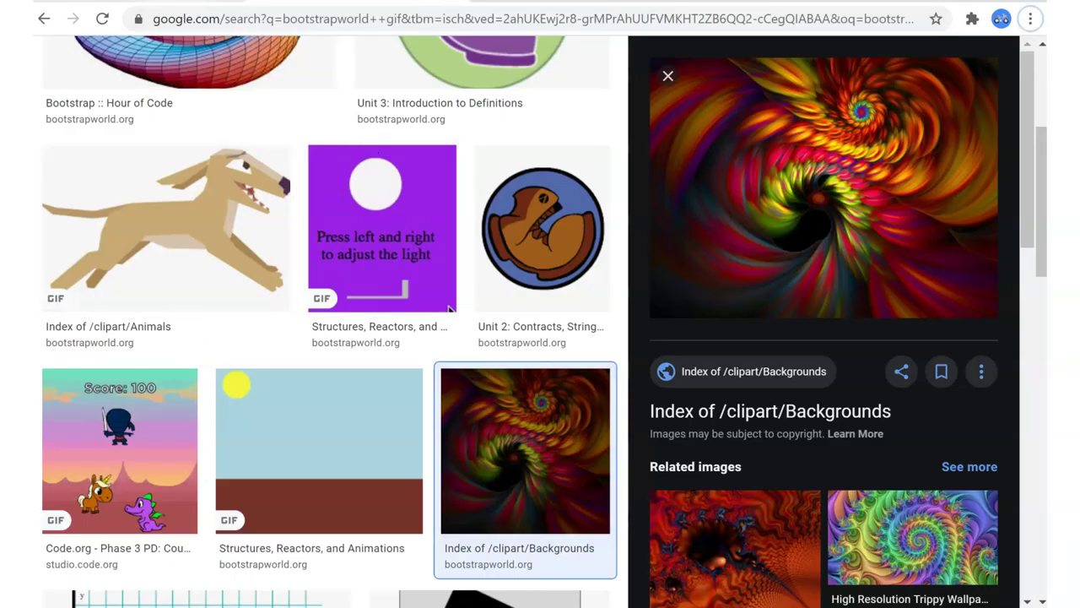
# - Copy the ScreenshotTemplate drawing from the lesson's 'Google Draw template' link, then return to the lesson
pyautogui.click(253, 1)
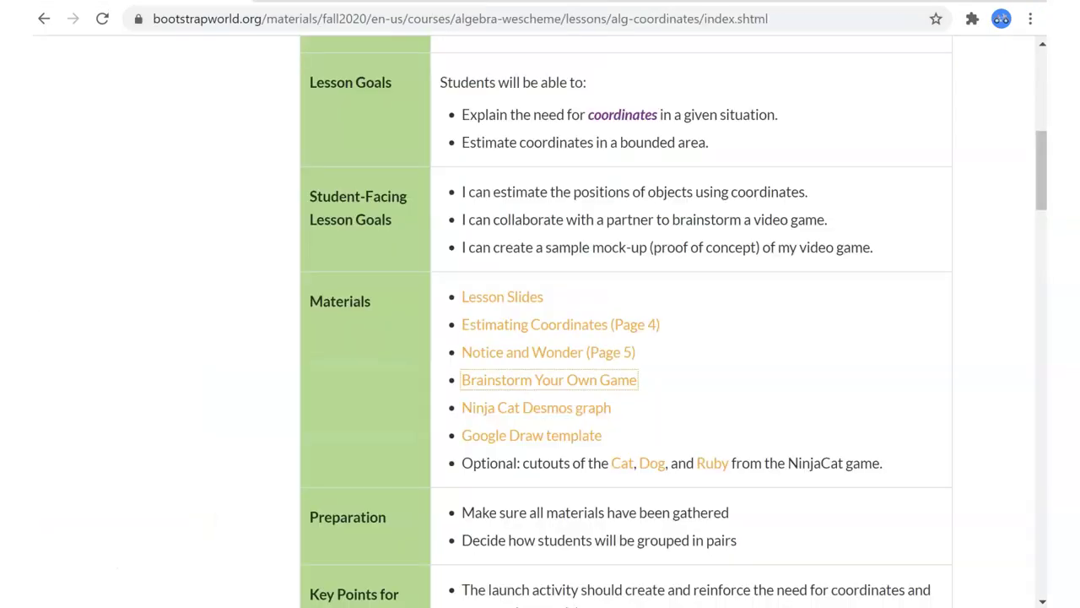
pyautogui.click(556, 441)
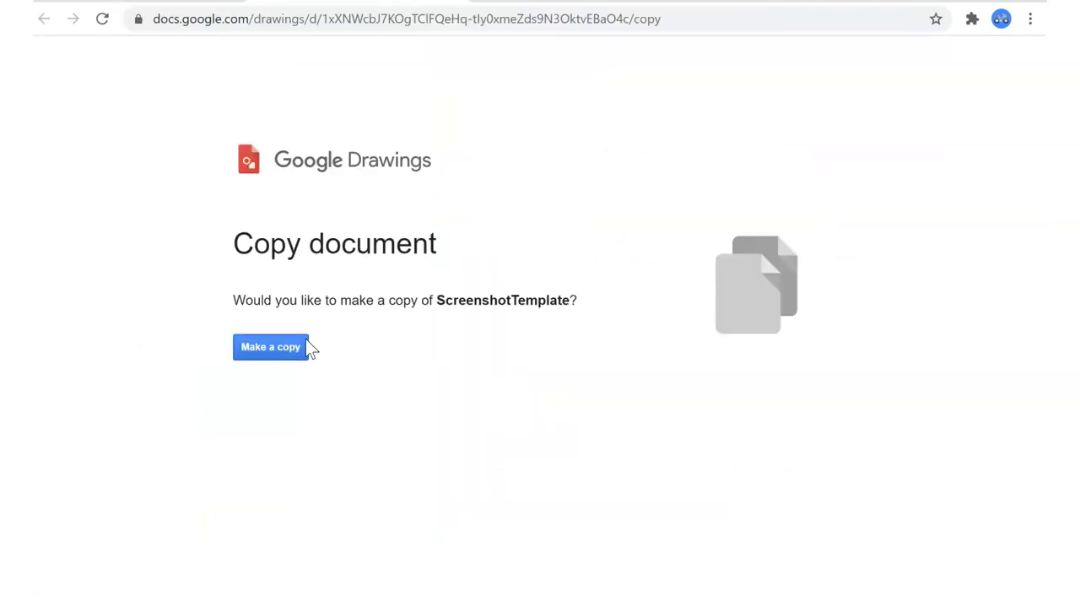
pyautogui.click(279, 357)
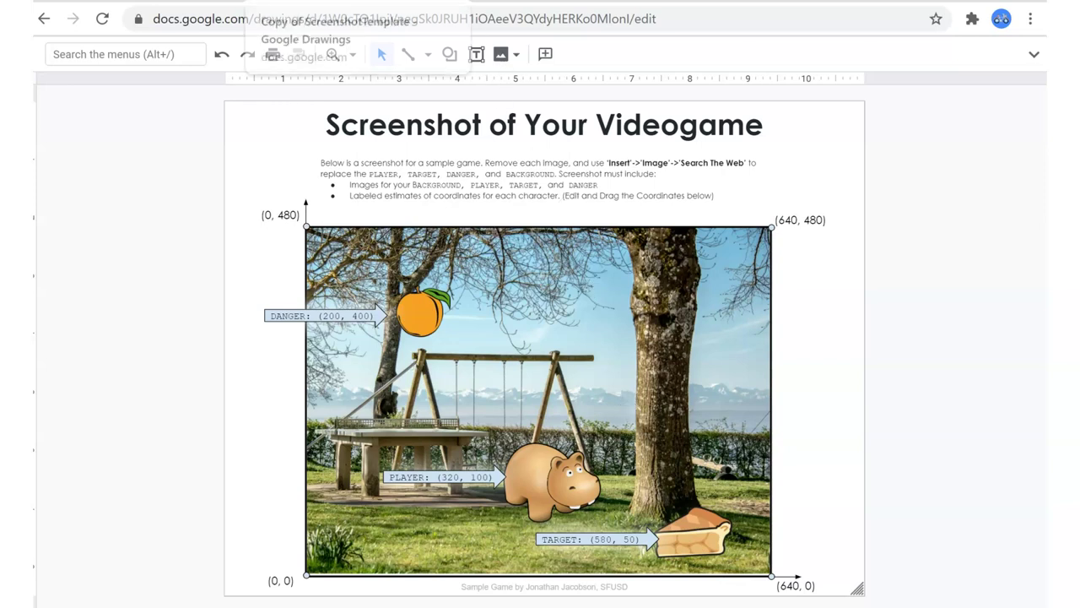
pyautogui.click(448, 3)
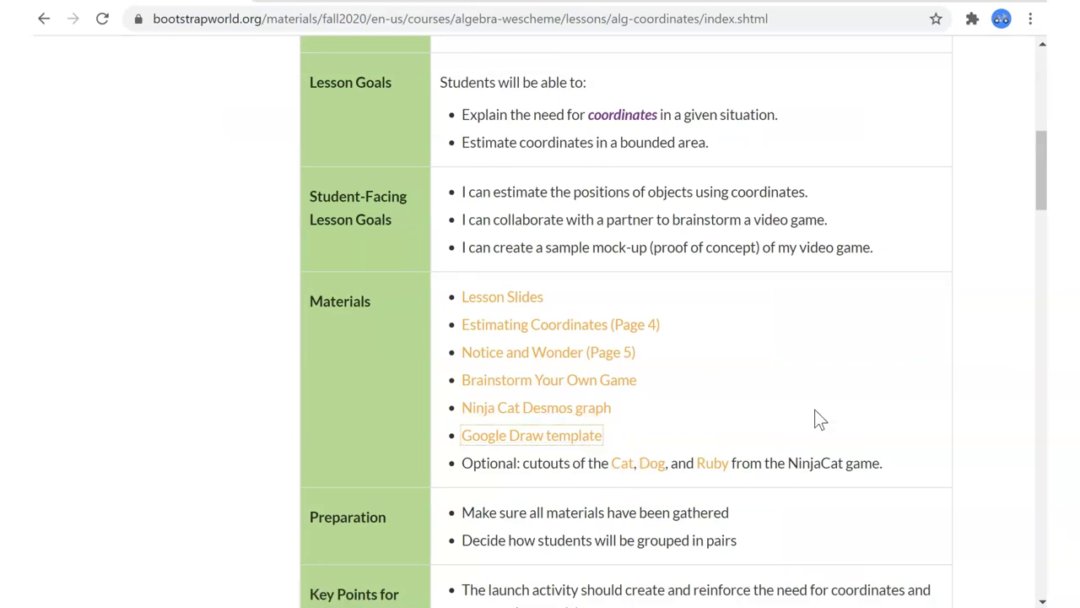
# - Search the lesson page for 'template' and jump to its second match
pyautogui.hotkey('ctrl', 'f')
pyautogui.write('template')
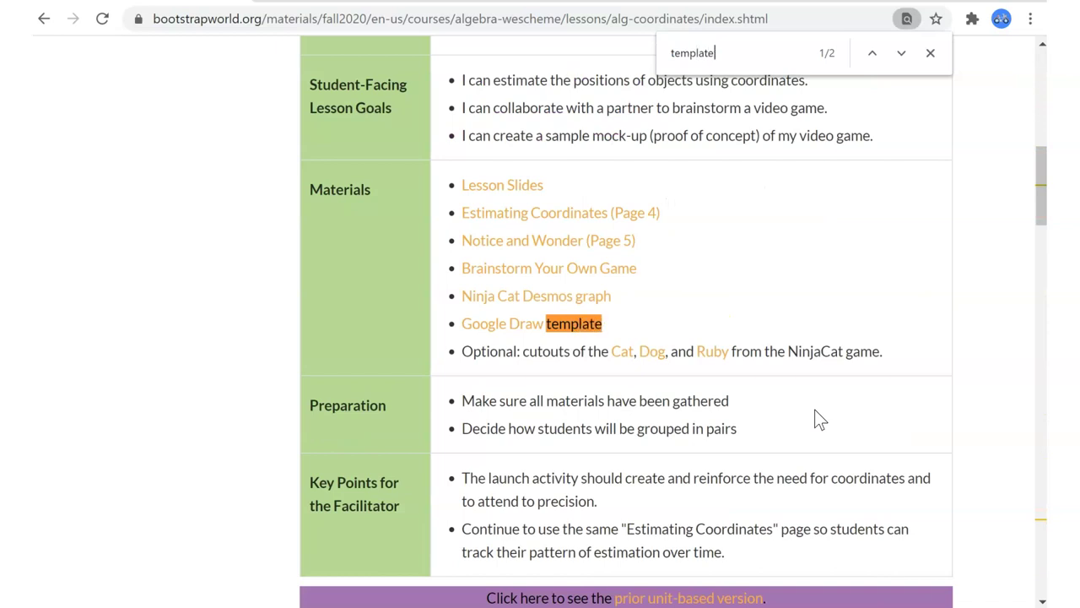
pyautogui.press('Return')
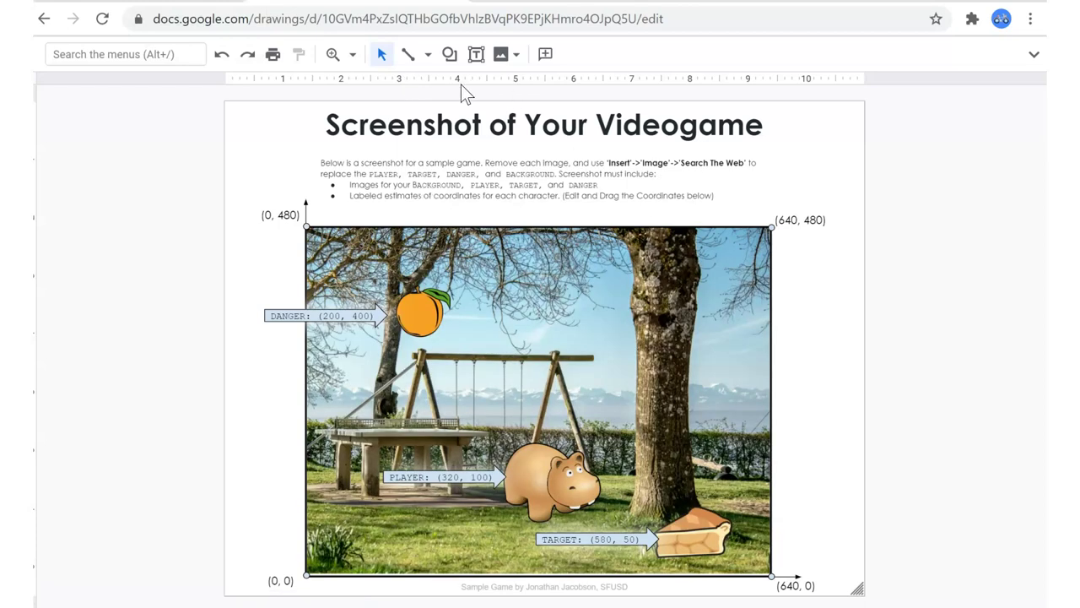
# - Select the sample screenshot group with its axes, trying and cancelling a move of the axes
pyautogui.click(518, 253)
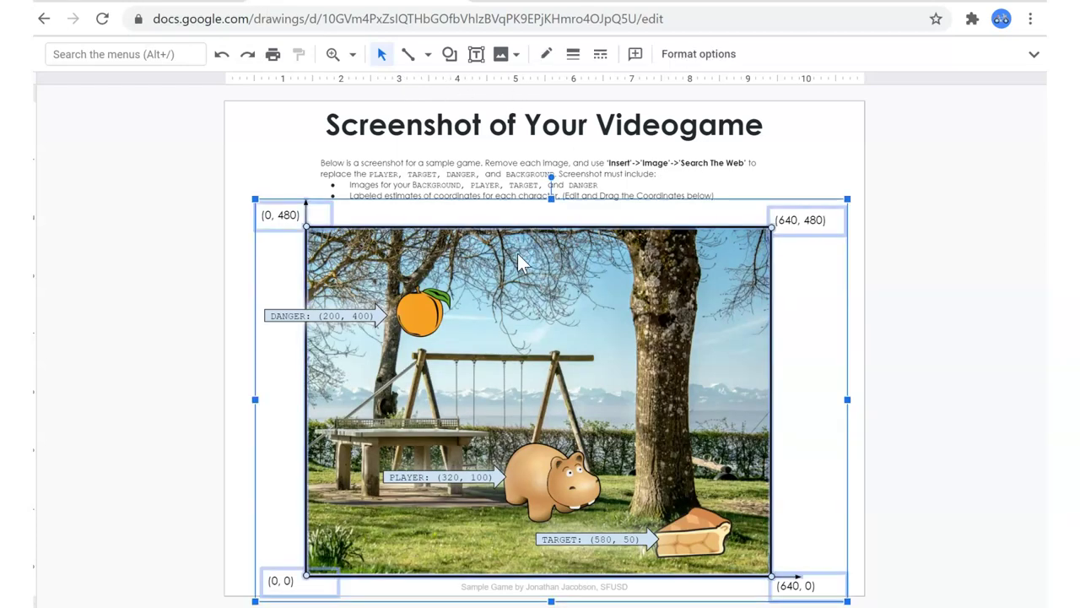
pyautogui.moveTo(518, 253); pyautogui.dragTo(793, 418)
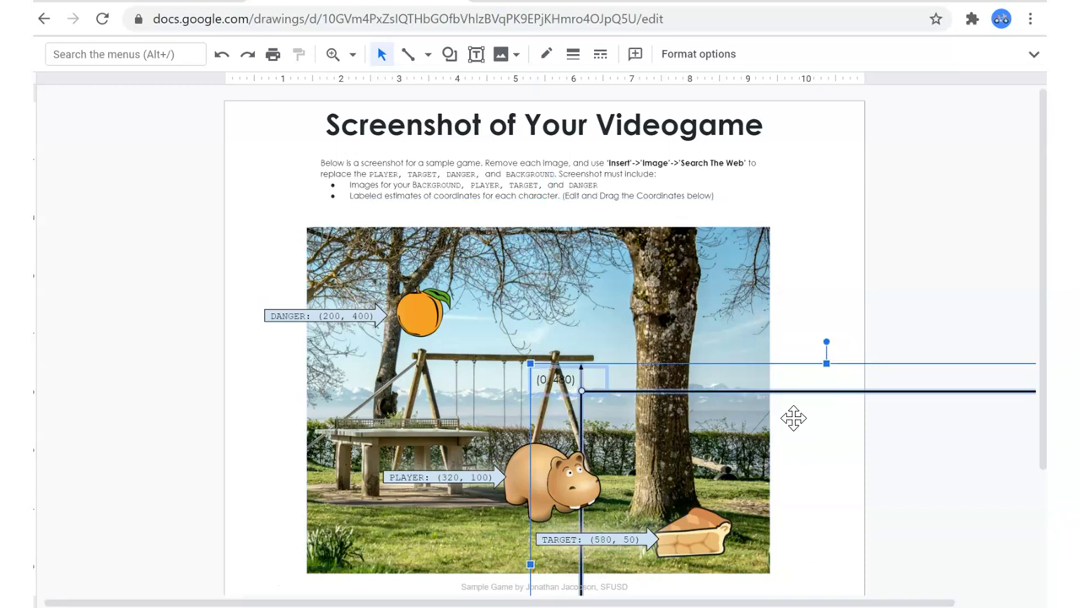
pyautogui.press('Escape')
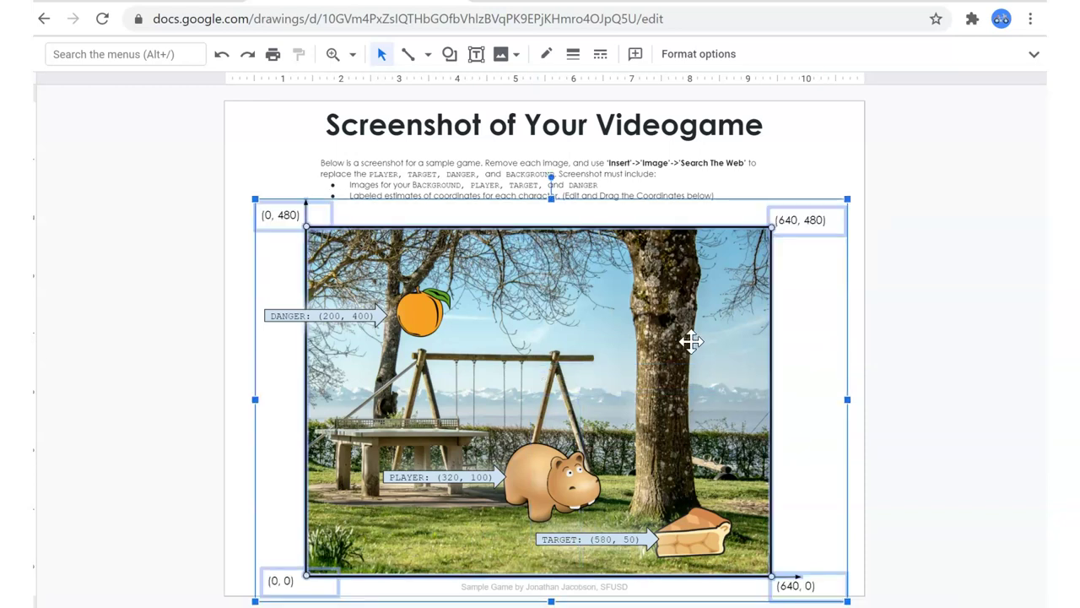
pyautogui.click(690, 341)
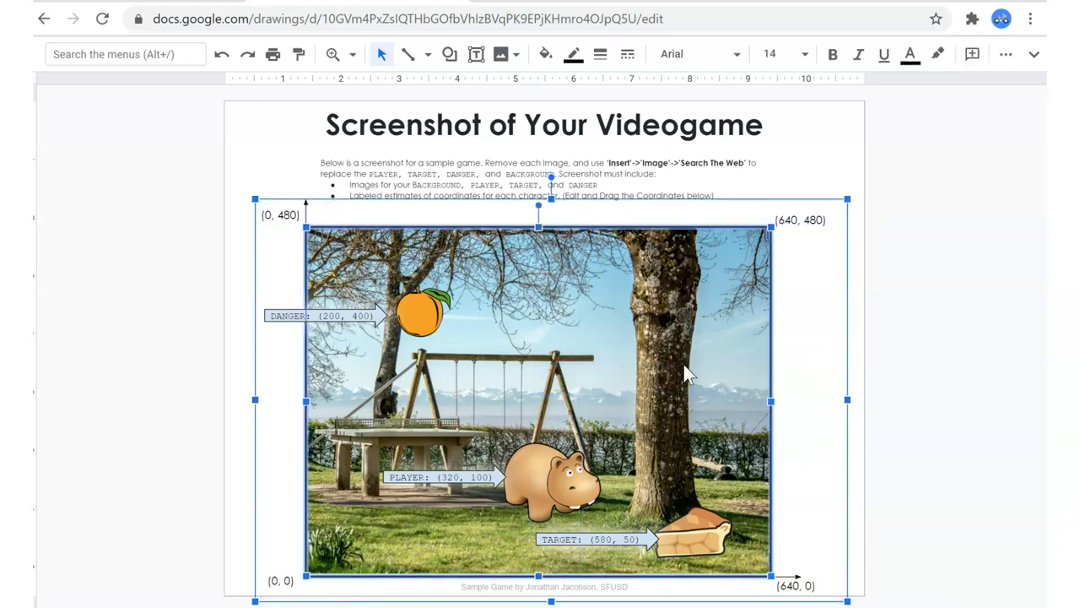
pyautogui.press('Escape')
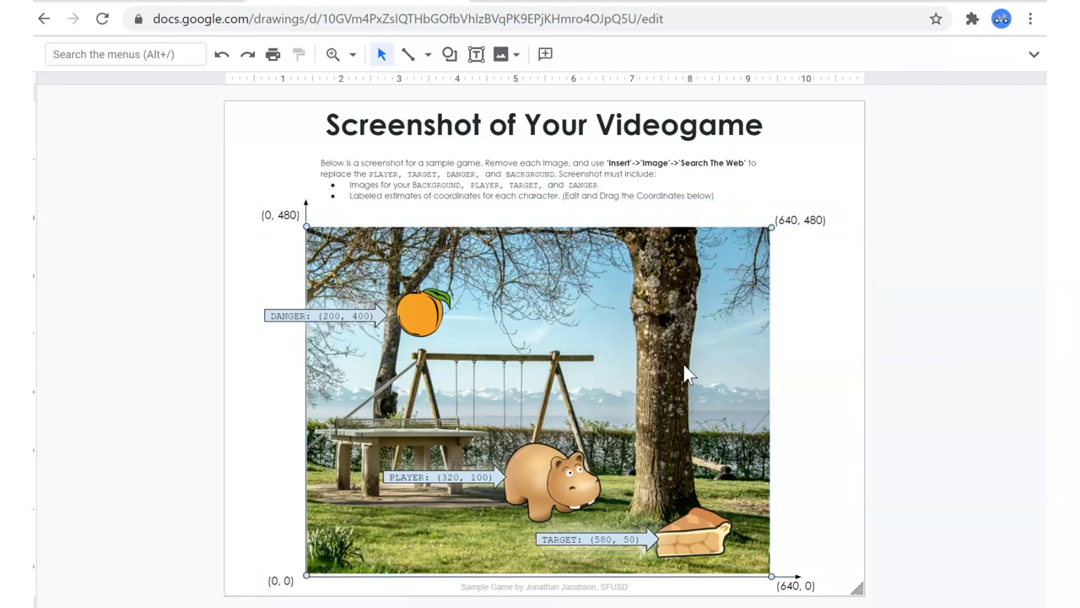
# - Drill into the picture group to select the inner game picture and its text box
pyautogui.click(684, 366)
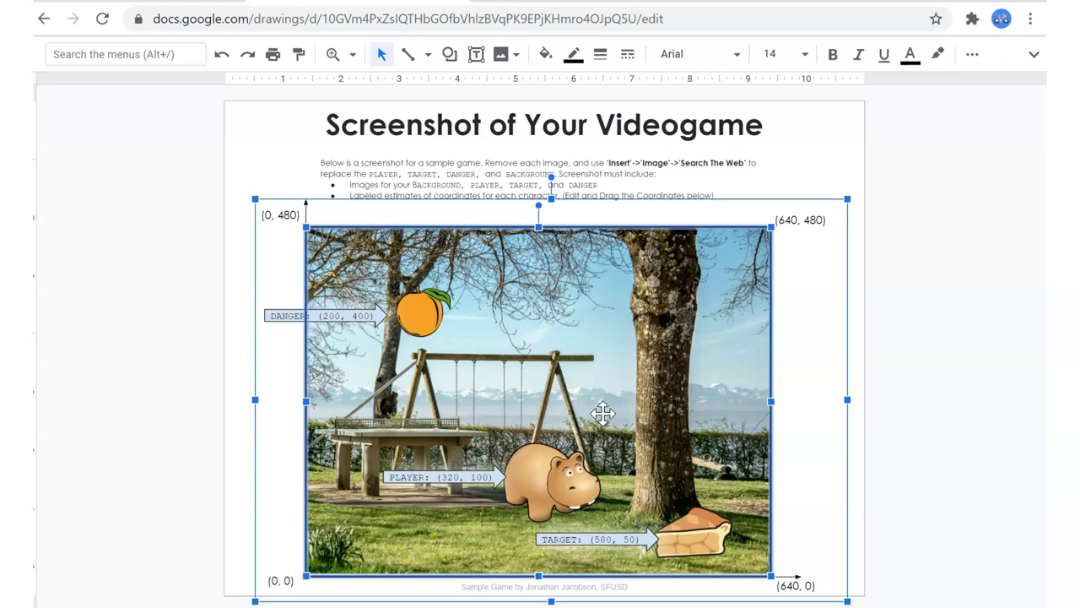
pyautogui.moveTo(603, 414); pyautogui.dragTo(675, 427)
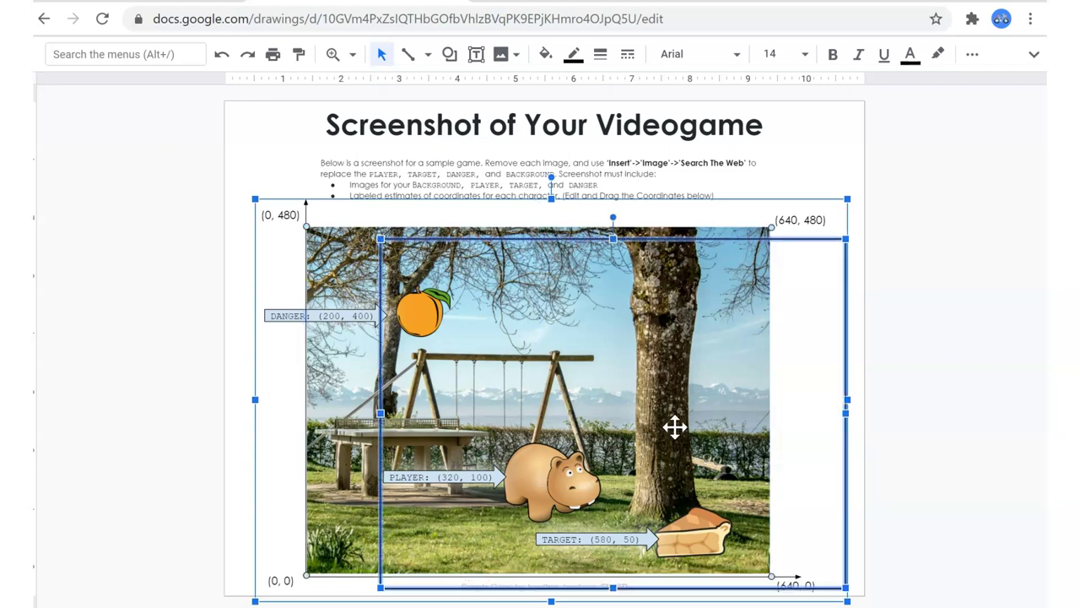
pyautogui.press('Escape')
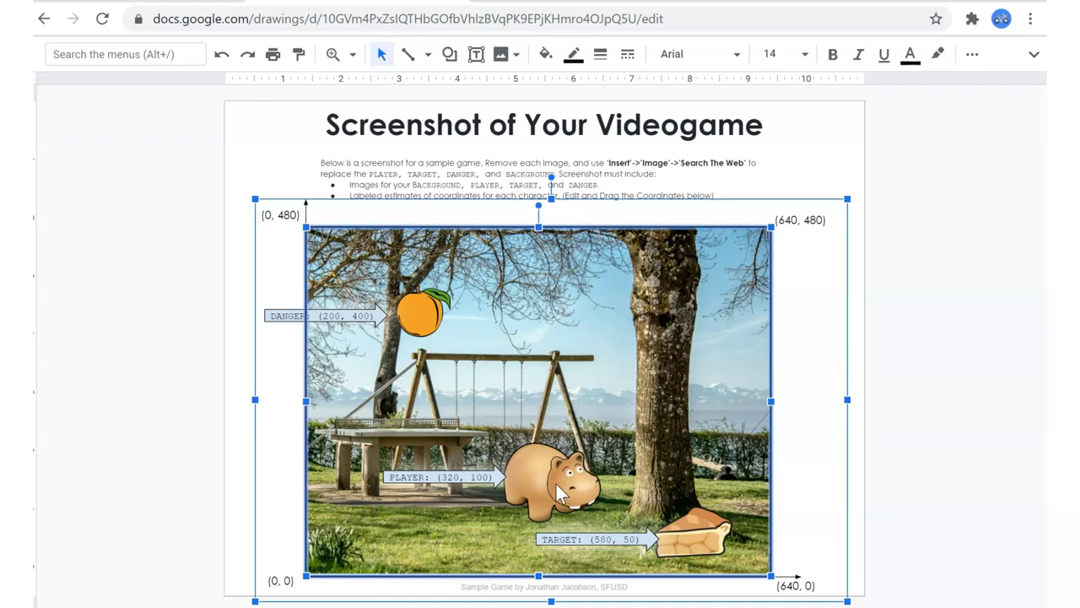
pyautogui.press('Escape')
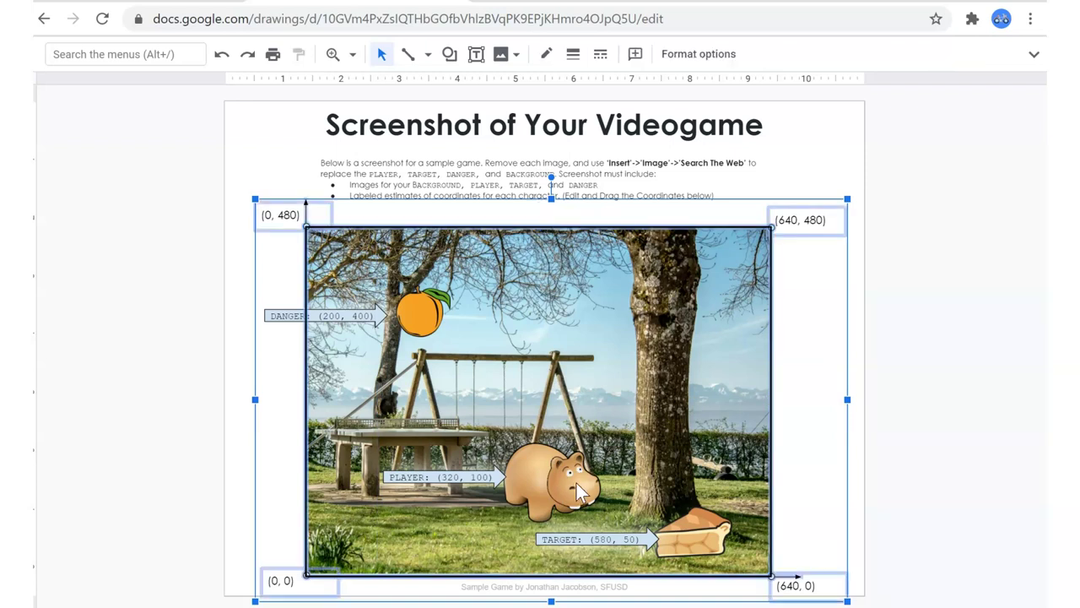
pyautogui.click(574, 482)
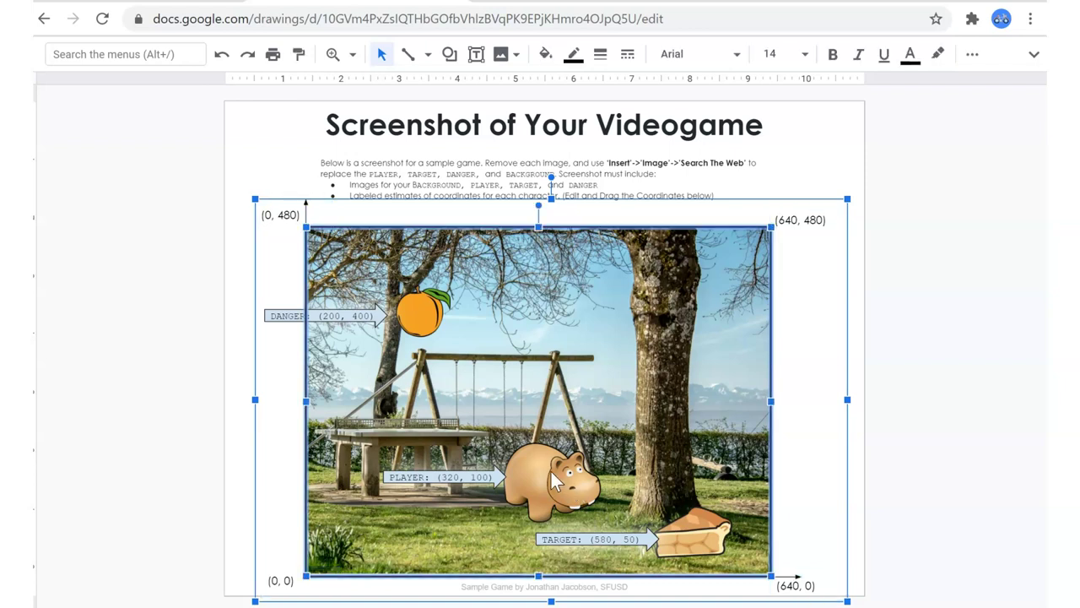
pyautogui.press('Escape')
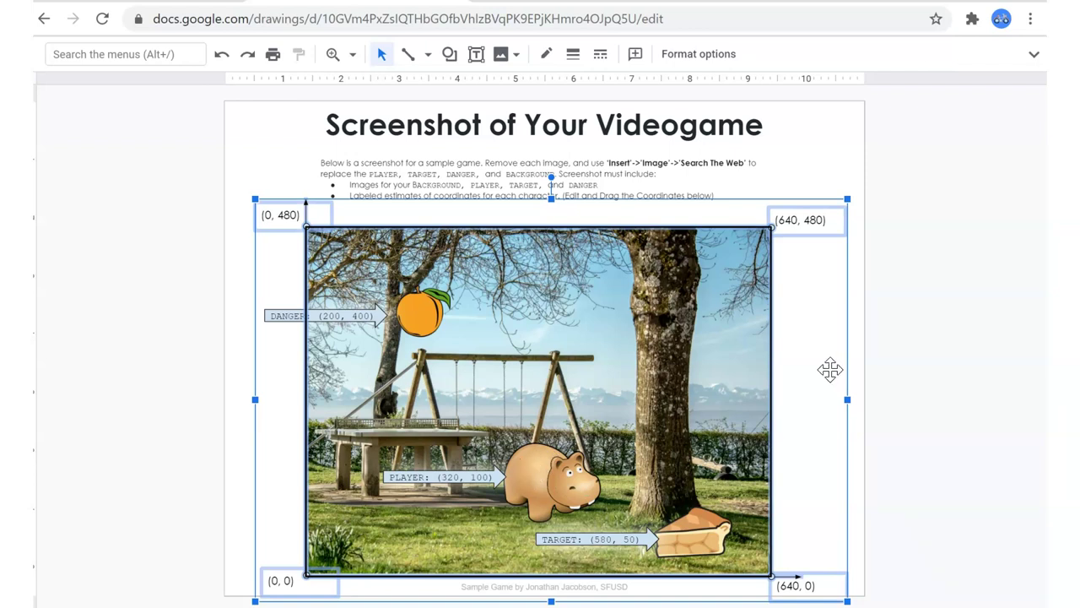
pyautogui.click(552, 477)
pyautogui.click(556, 485)
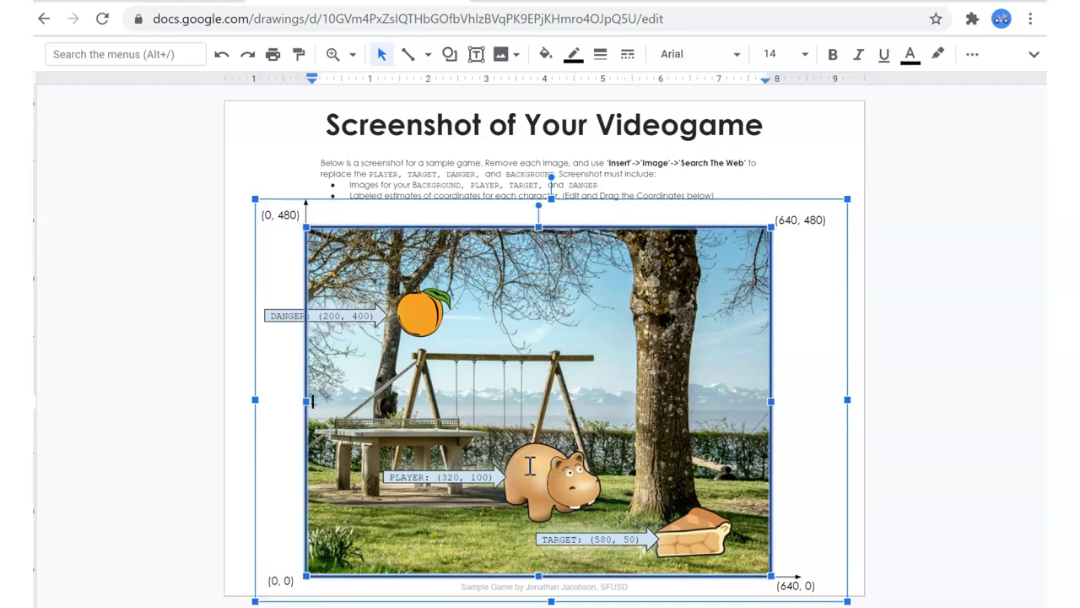
# - Ungroup the sample screenshot into separate objects
pyautogui.rightClick(546, 465)
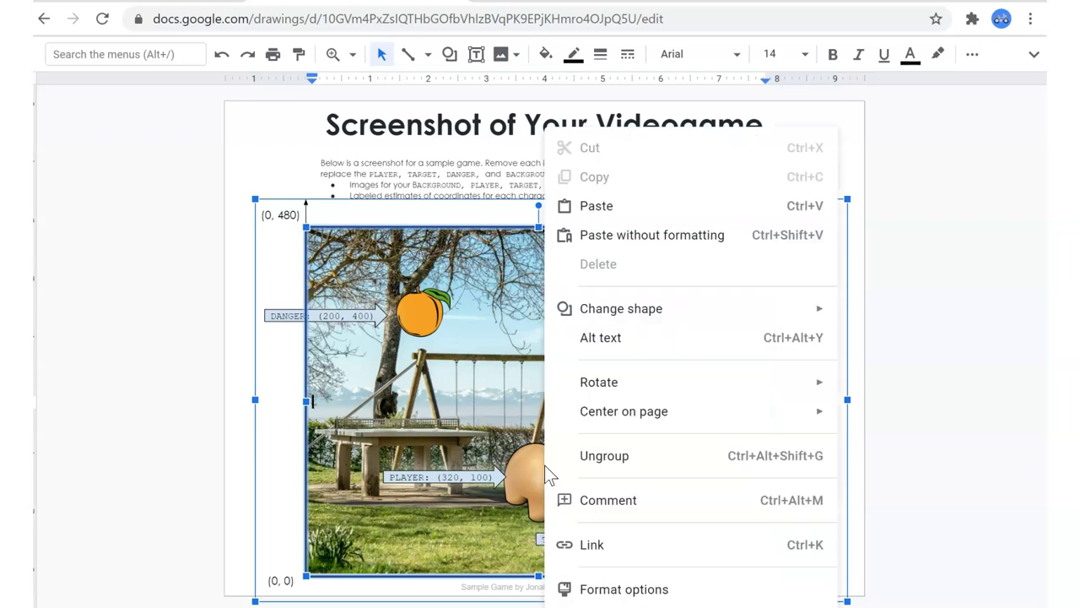
pyautogui.click(533, 466)
pyautogui.rightClick(532, 466)
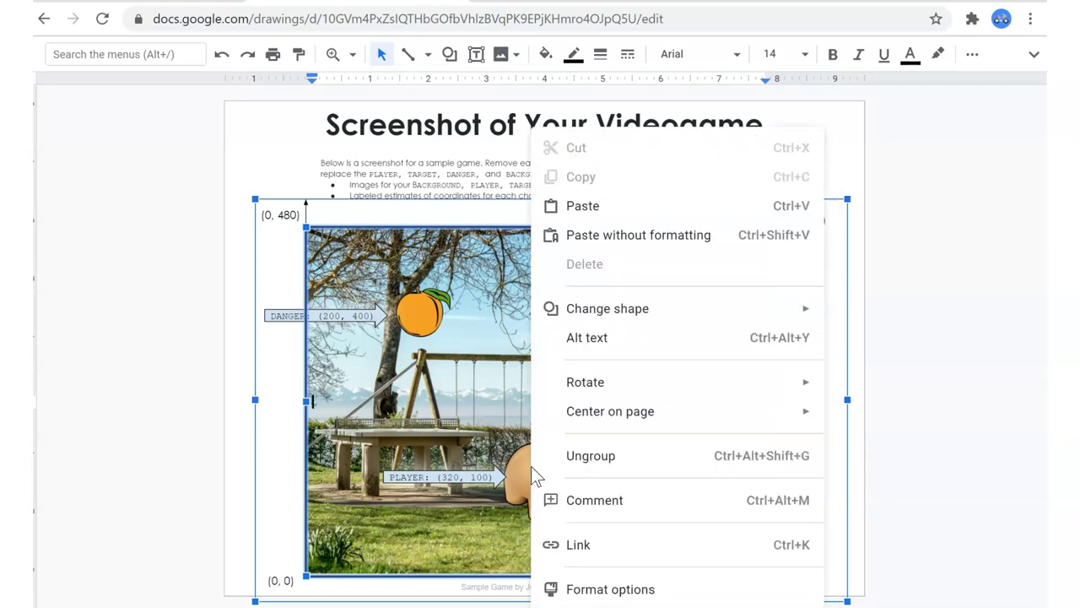
pyautogui.click(620, 455)
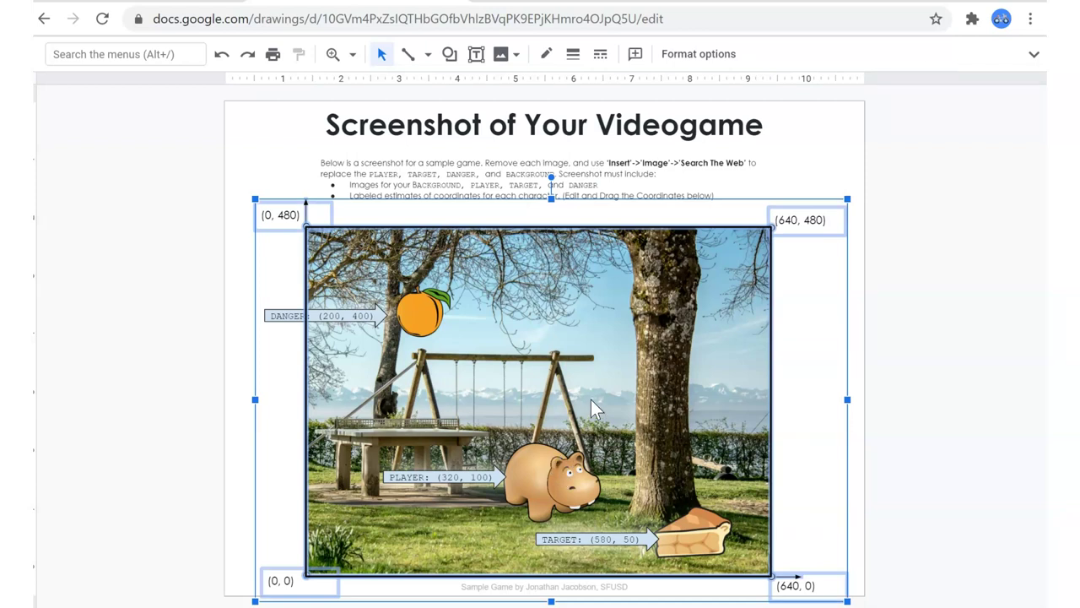
pyautogui.moveTo(591, 399); pyautogui.dragTo(769, 409)
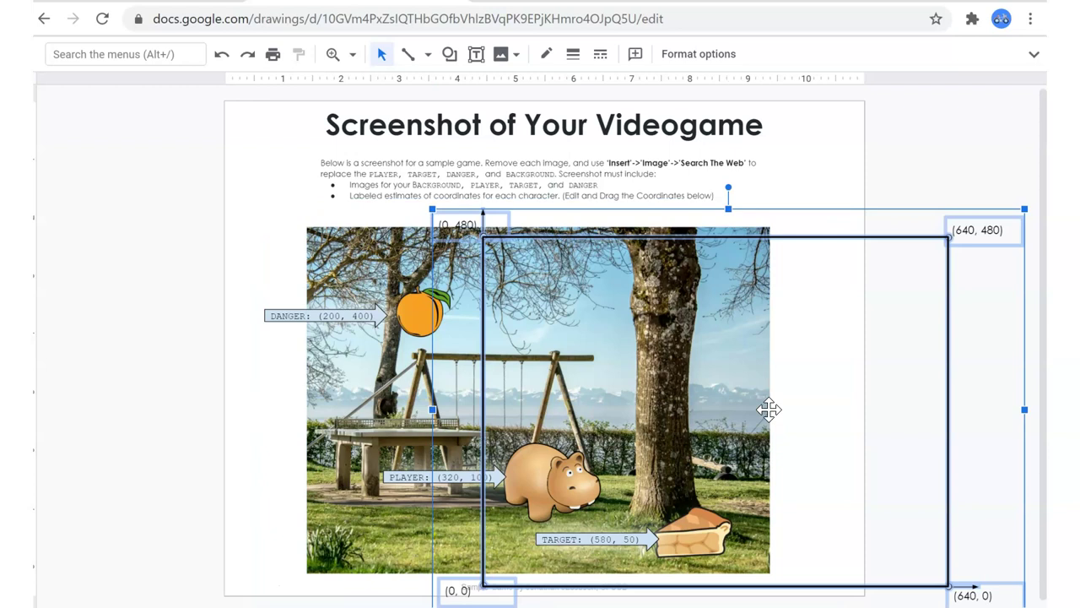
pyautogui.press('Escape')
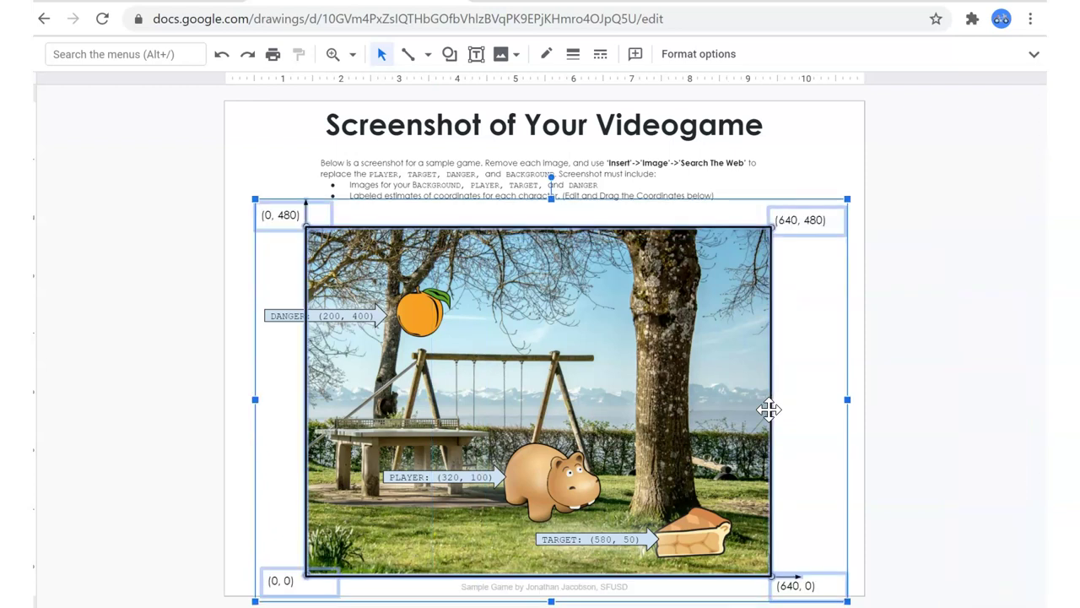
# - Try moving the coordinate-label group off the picture, then undo the move
pyautogui.rightClick(669, 323)
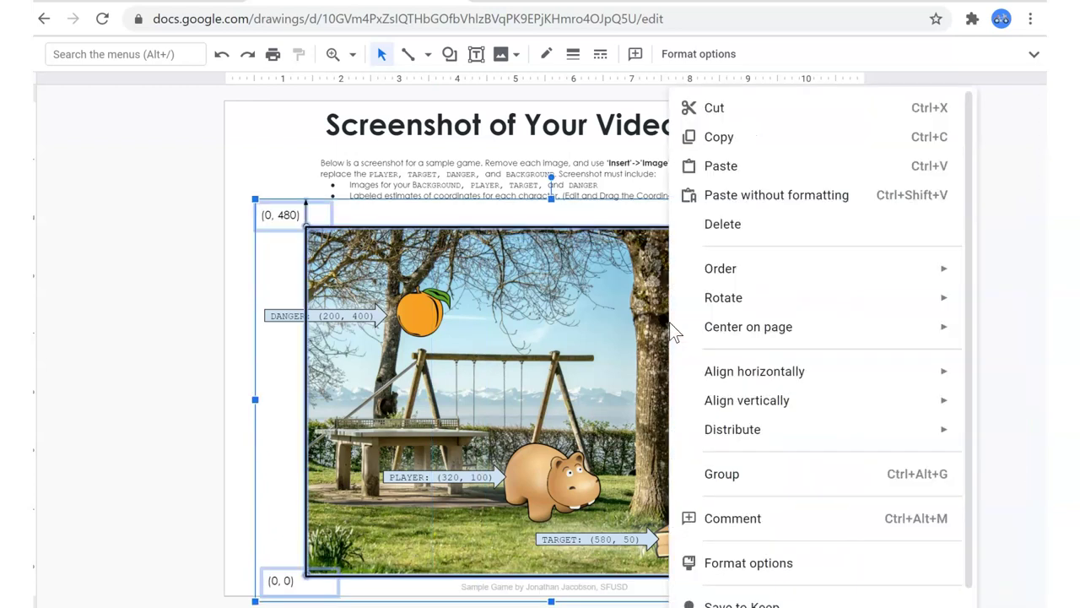
pyautogui.scroll(-1, 784, 513)
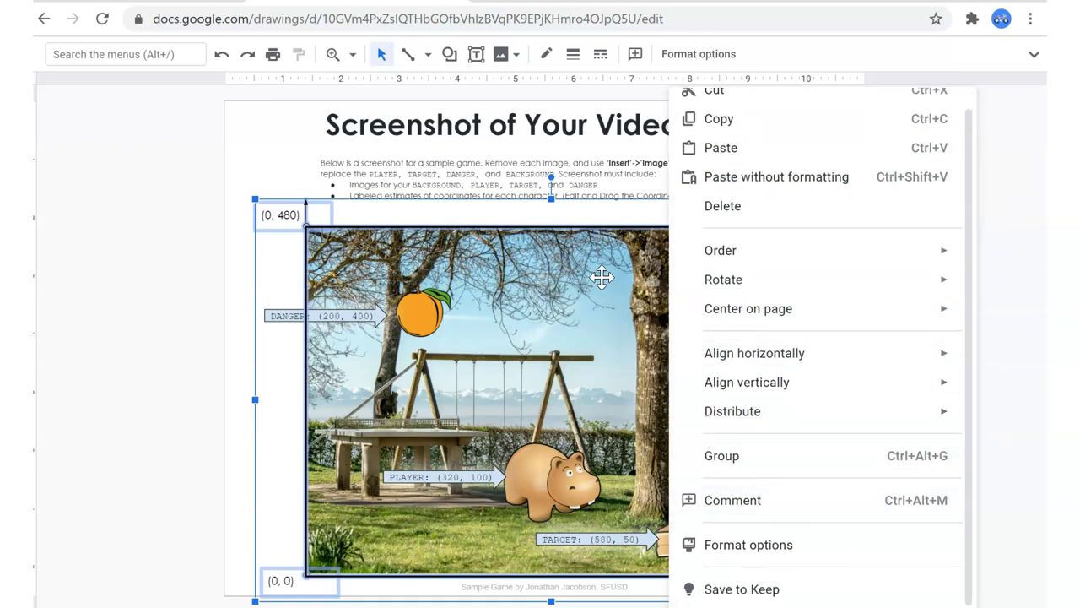
pyautogui.click(578, 300)
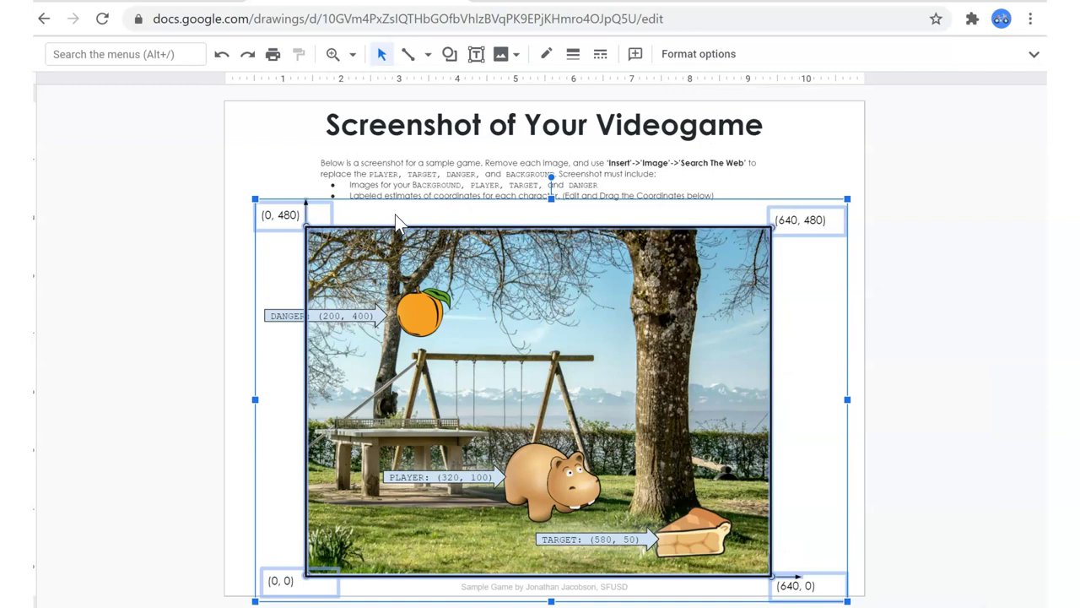
pyautogui.moveTo(395, 214); pyautogui.dragTo(33, 116)
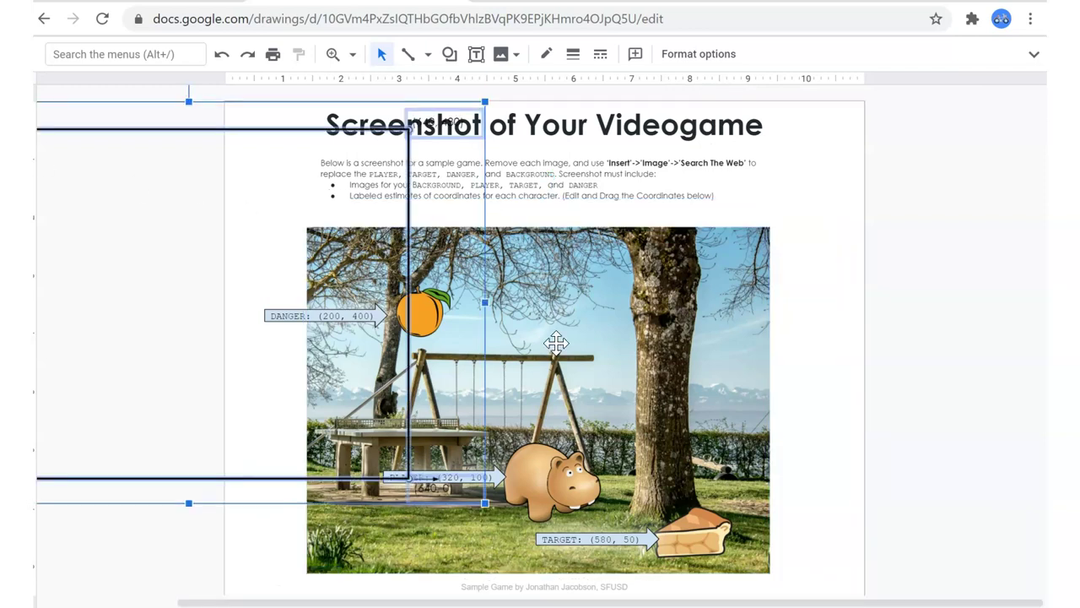
pyautogui.click(549, 477)
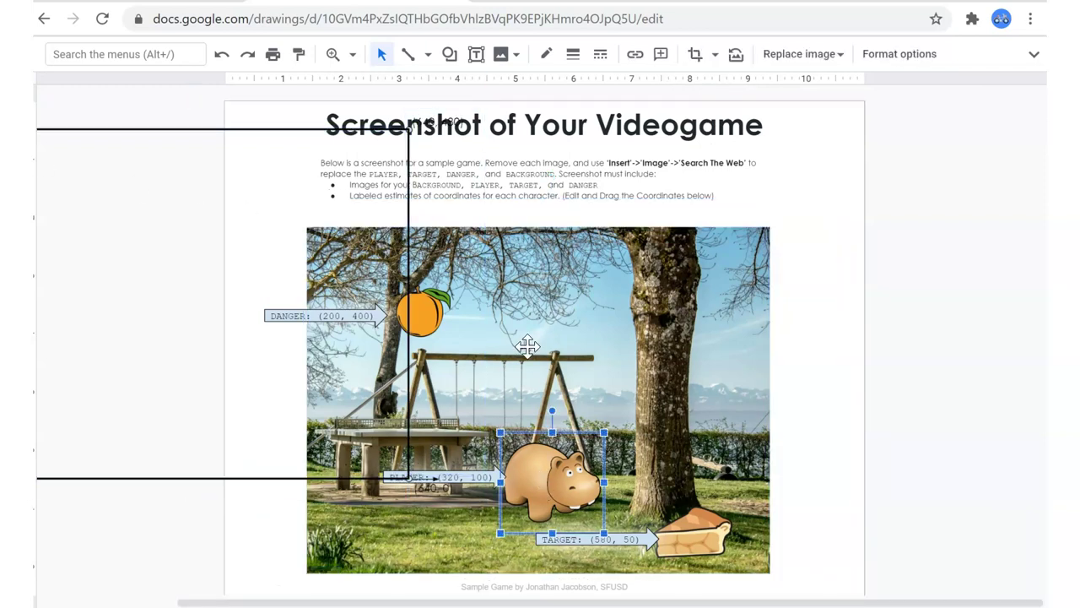
pyautogui.click(284, 199)
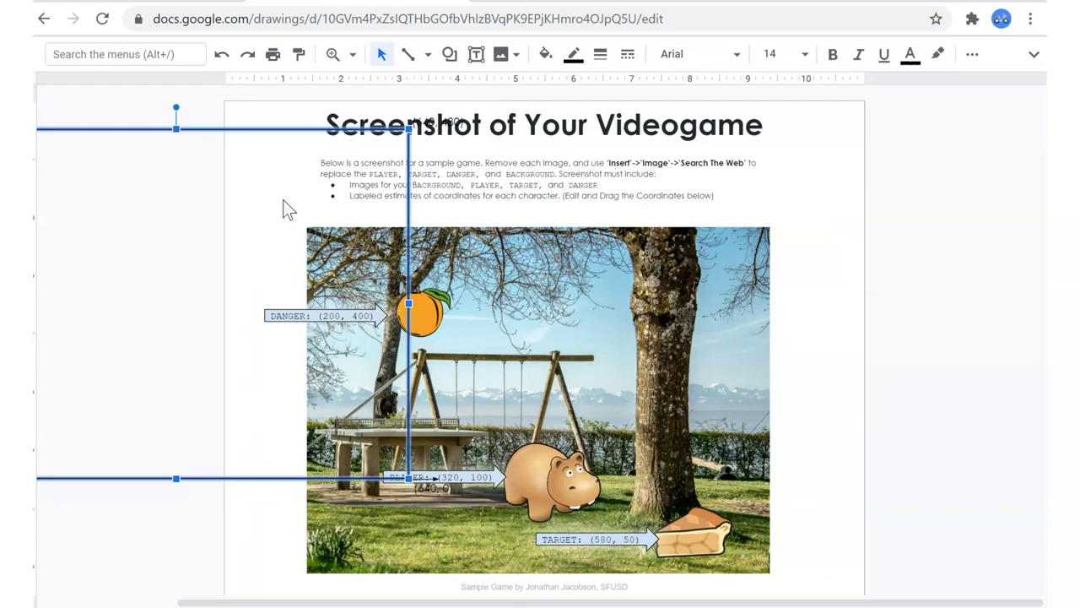
pyautogui.hotkey('ctrl', 'z')
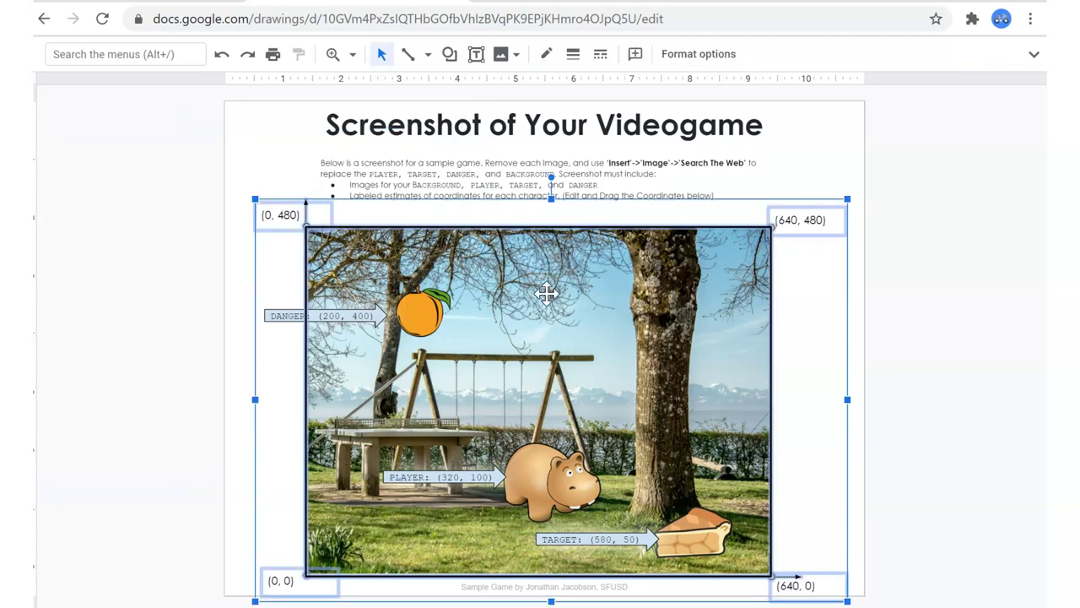
# - Send the background photo to the back, behind the coordinate labels
pyautogui.rightClick(547, 293)
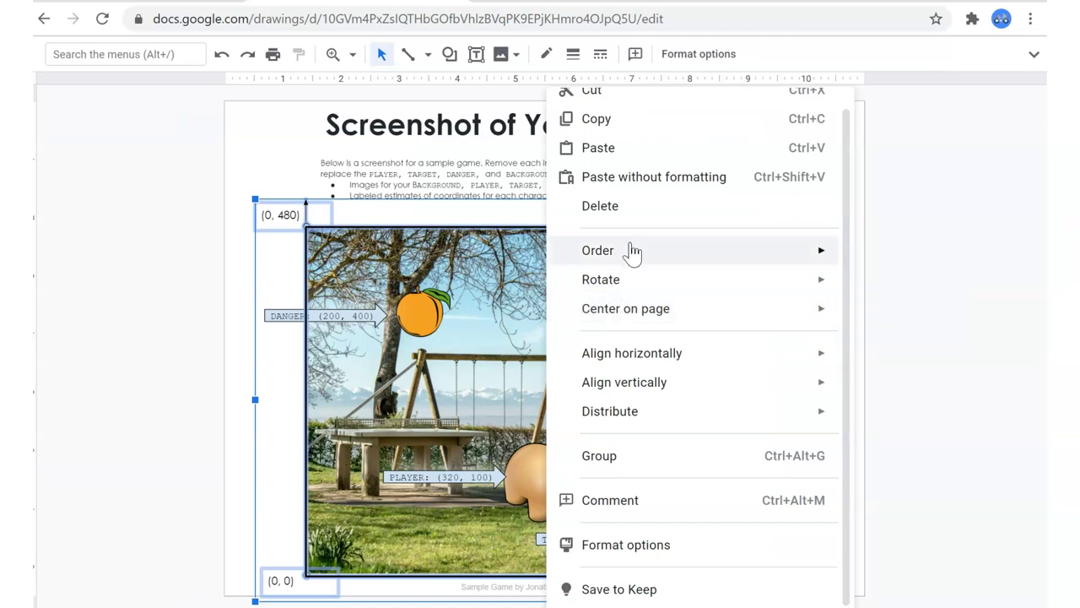
pyautogui.moveTo(633, 251)
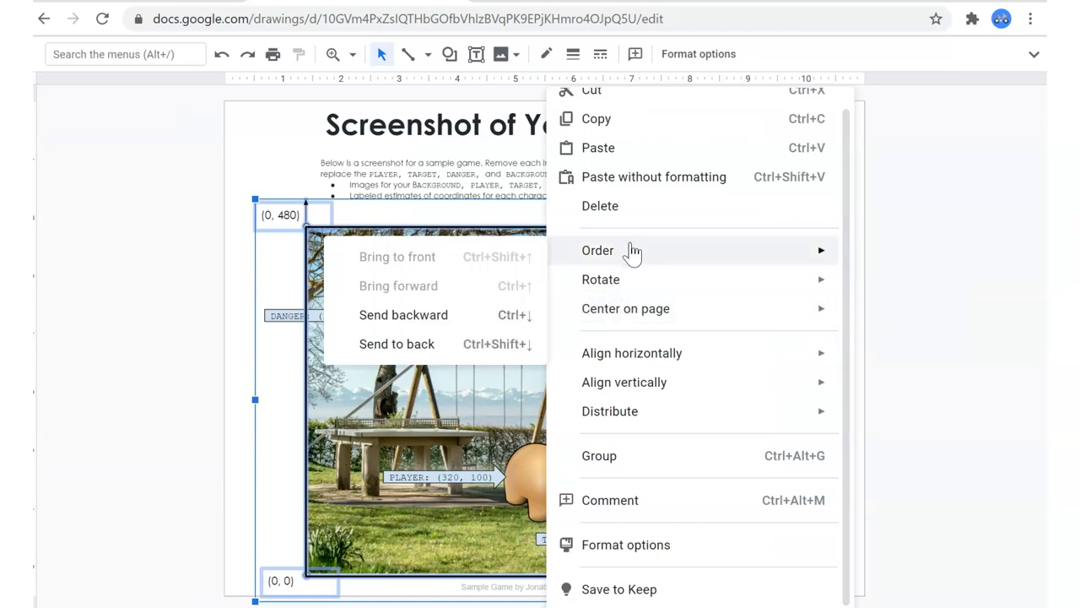
pyautogui.click(396, 344)
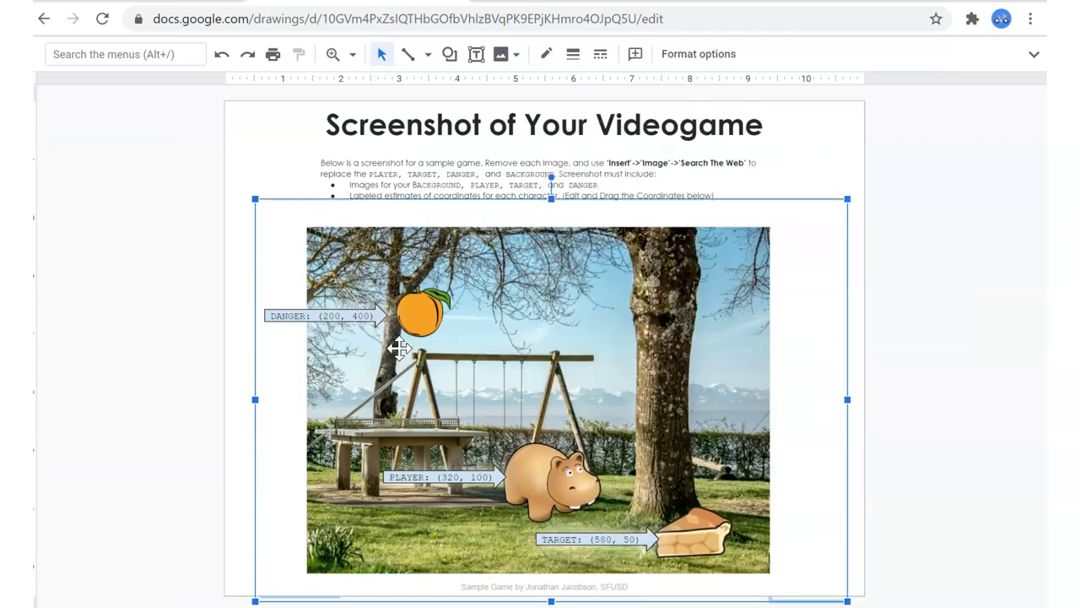
# - Drag the hippo PLAYER image aside and delete it
pyautogui.click(553, 469)
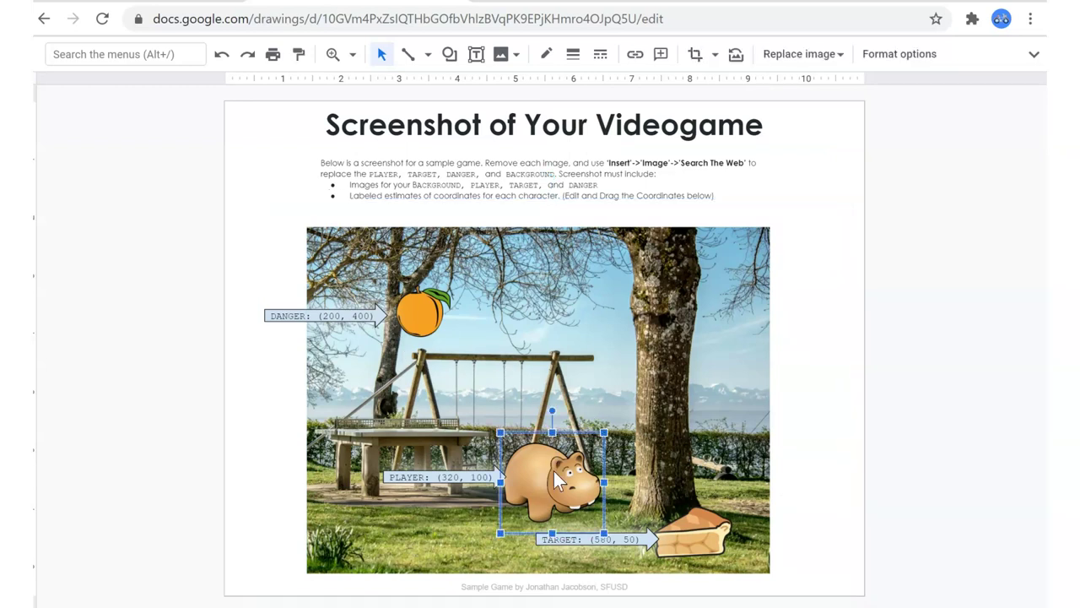
pyautogui.moveTo(555, 480); pyautogui.dragTo(881, 306)
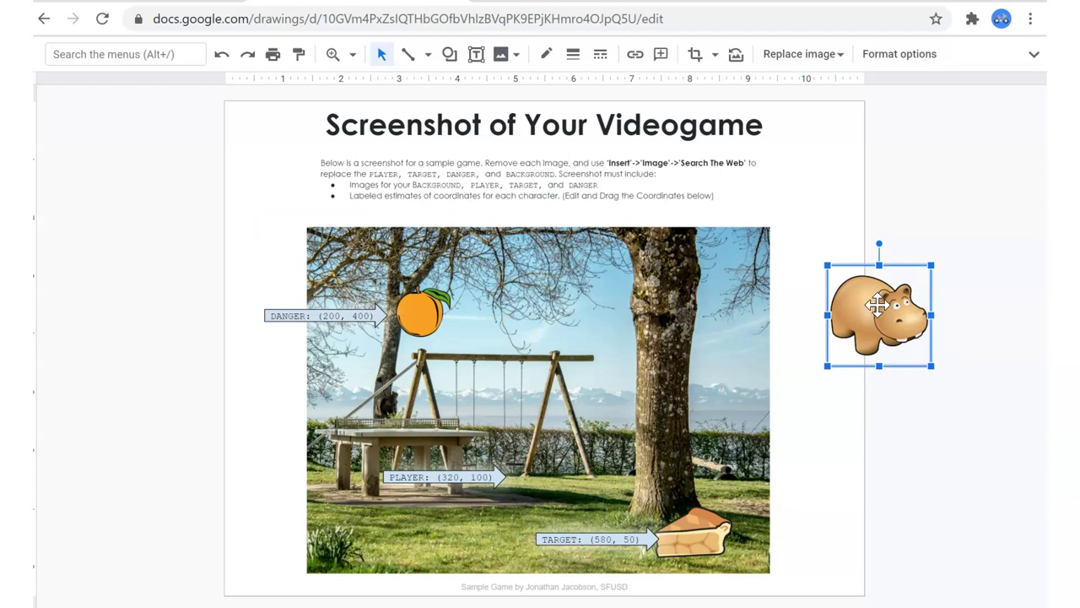
pyautogui.press('Delete')
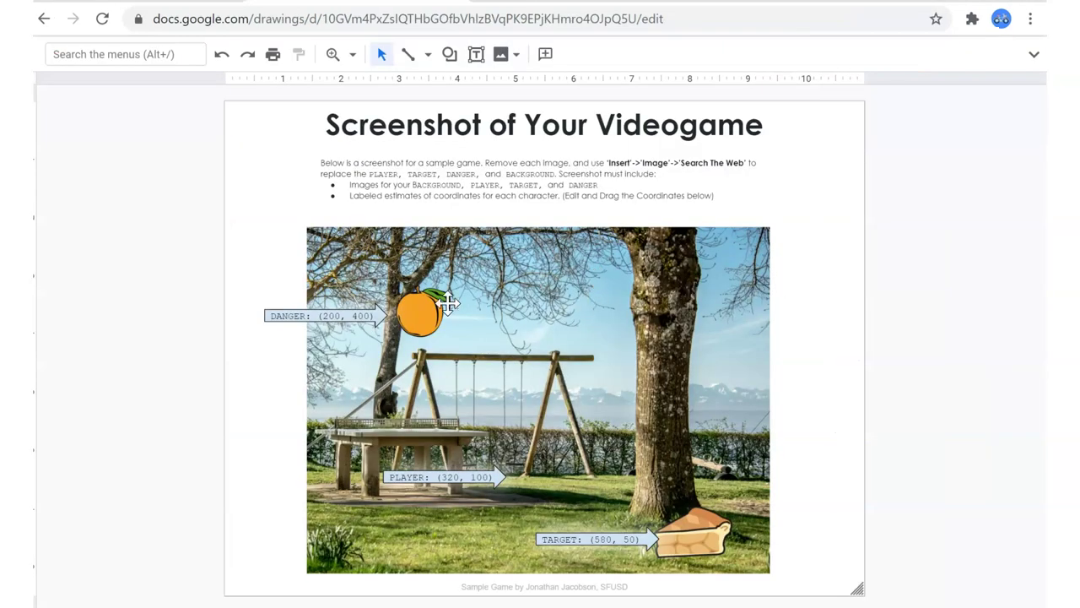
# - Send the large text box to the back so the (0, 480) and (640, 480) labels show
pyautogui.click(695, 542)
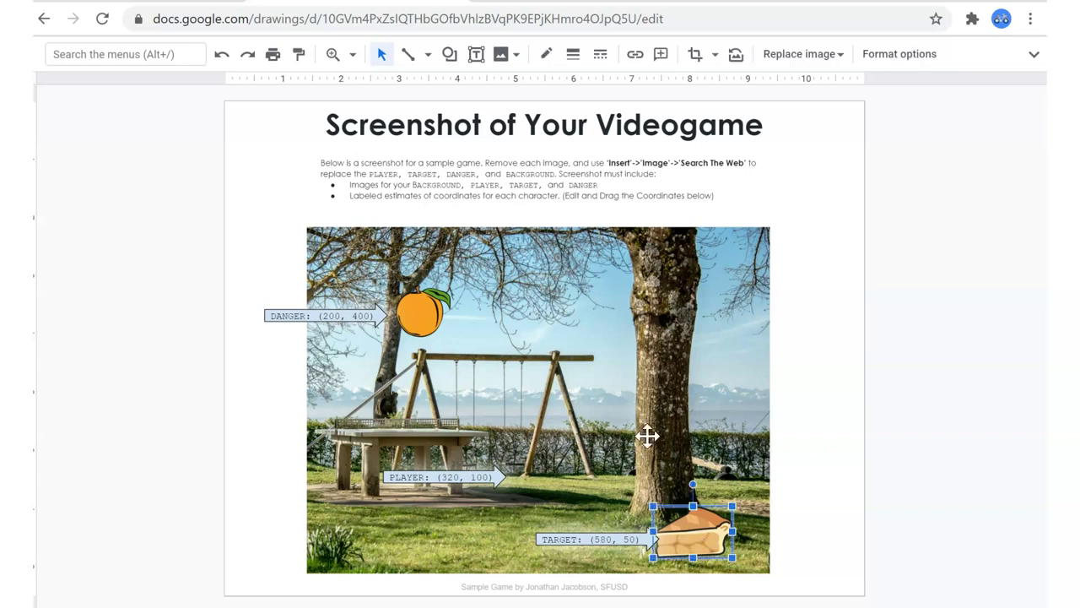
pyautogui.click(624, 385)
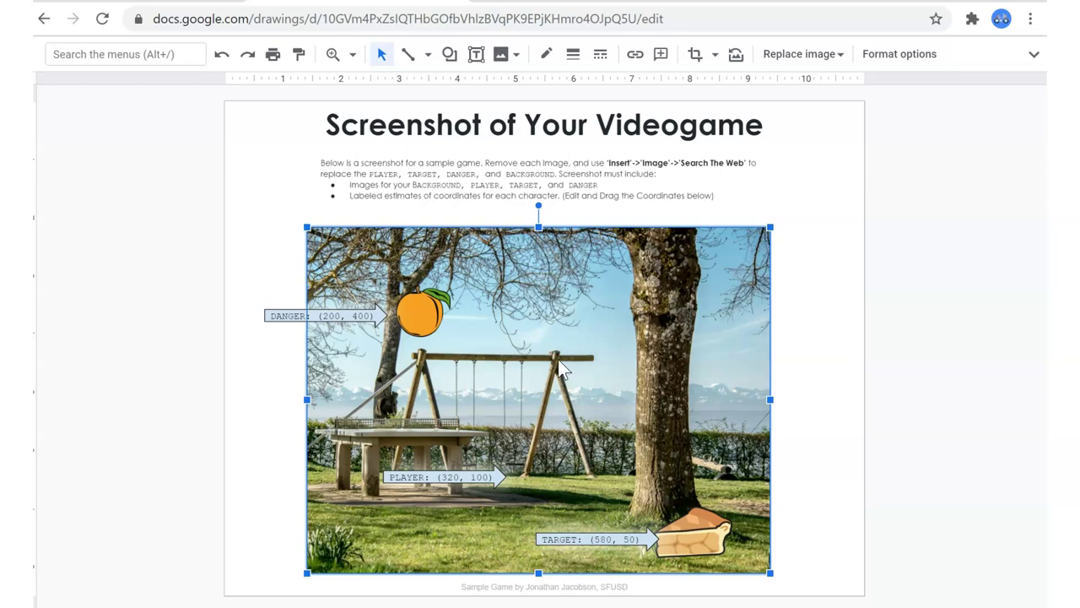
pyautogui.click(287, 180)
pyautogui.rightClick(286, 182)
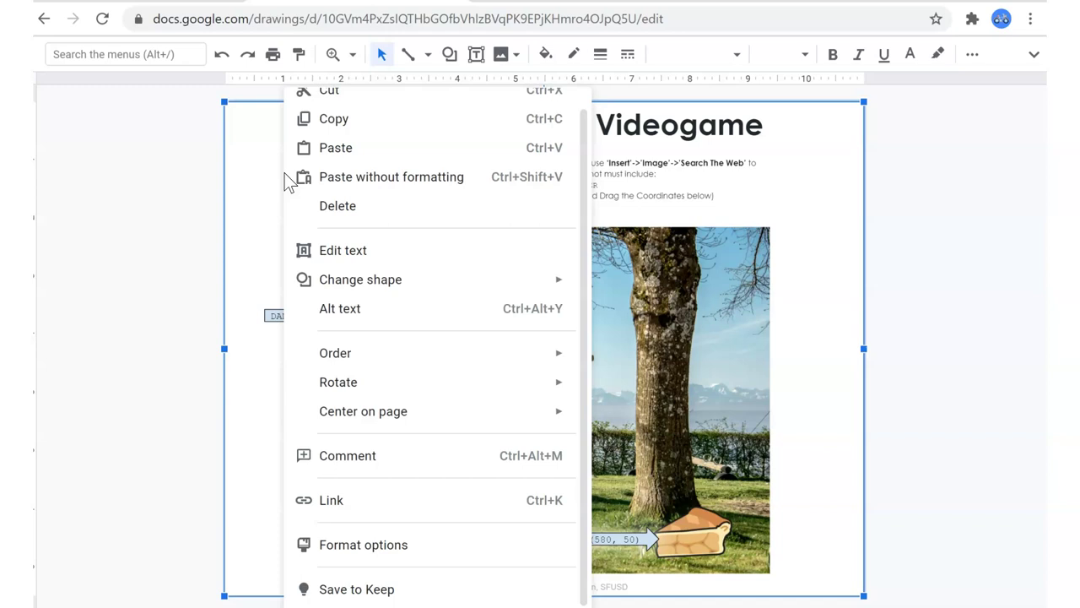
pyautogui.moveTo(393, 359)
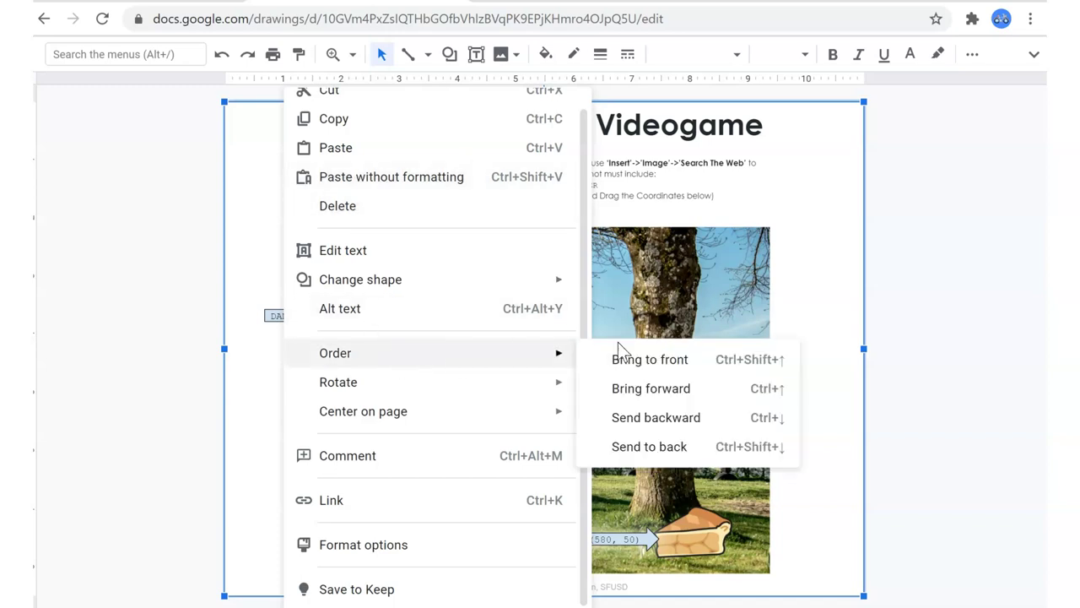
pyautogui.click(656, 447)
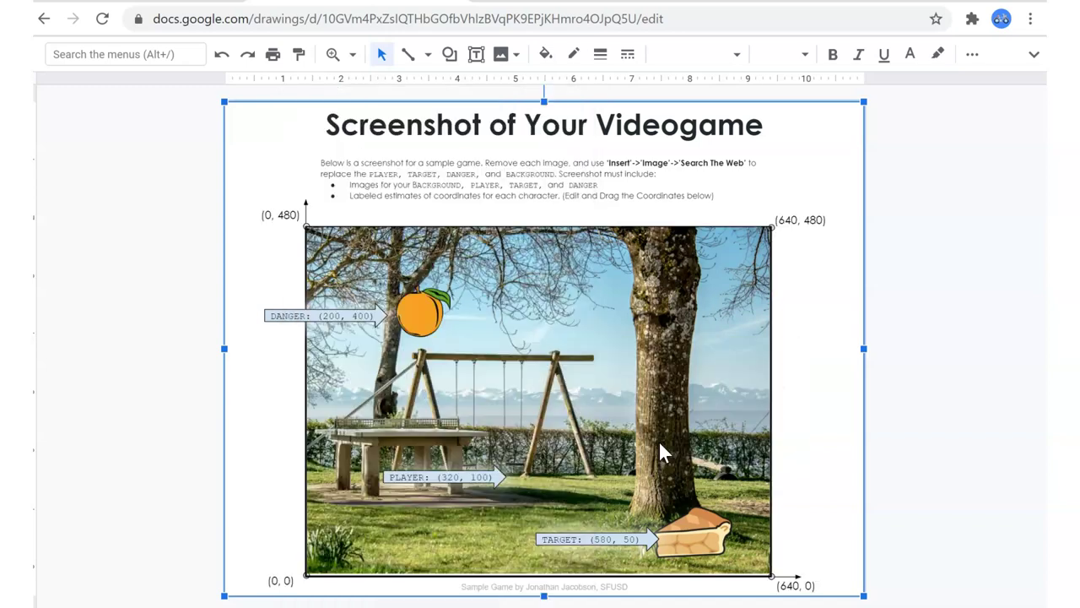
pyautogui.click(280, 215)
pyautogui.click(801, 219)
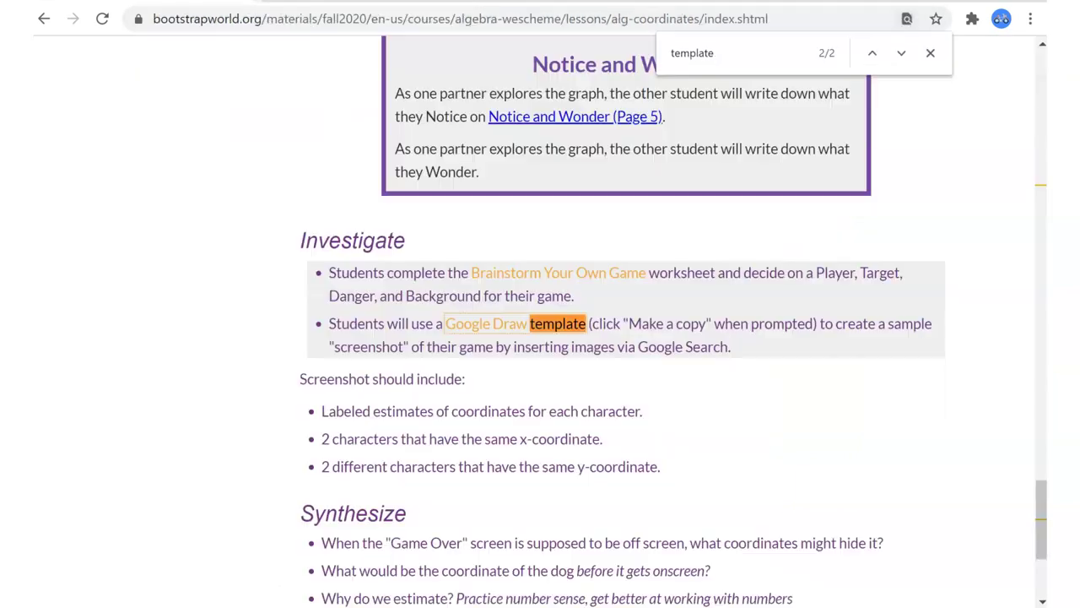
# - Open the Brainstorm Your Own Game worksheet from the lesson Materials, then Alt+Tab back to Google Slides
pyautogui.click(337, 2)
pyautogui.scroll(4, 580, 322)
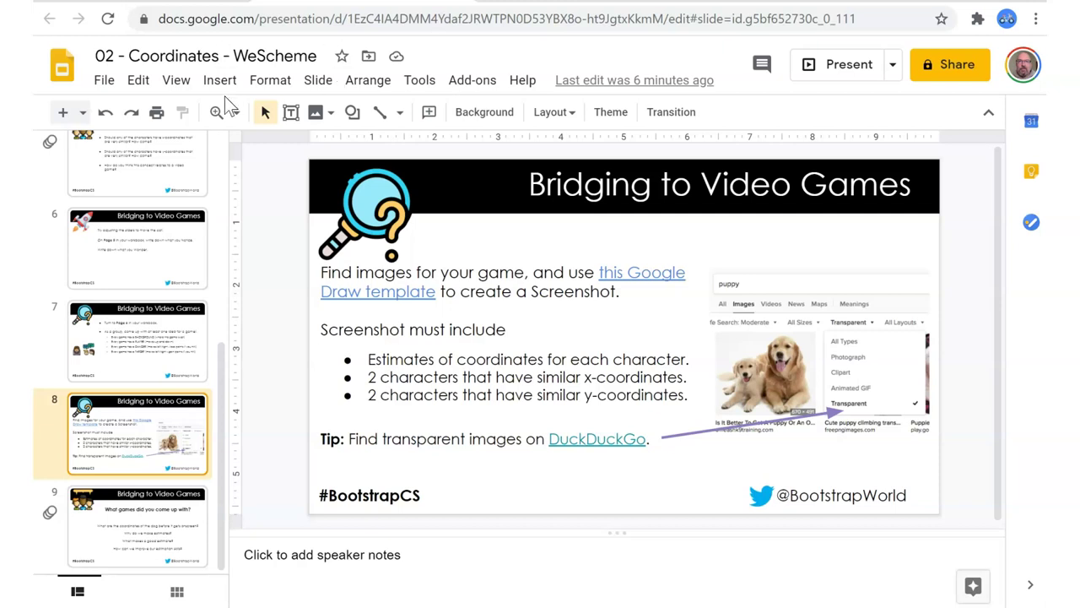
pyautogui.hotkey('alt', 'Tab')
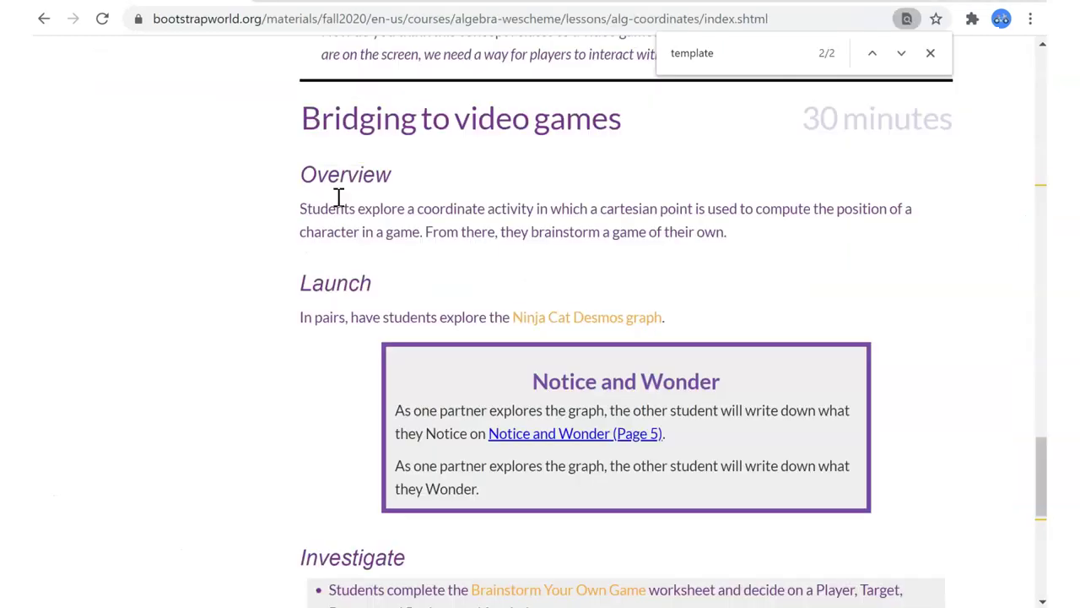
pyautogui.scroll(-10, 323, 235)
pyautogui.scroll(15, 323, 234)
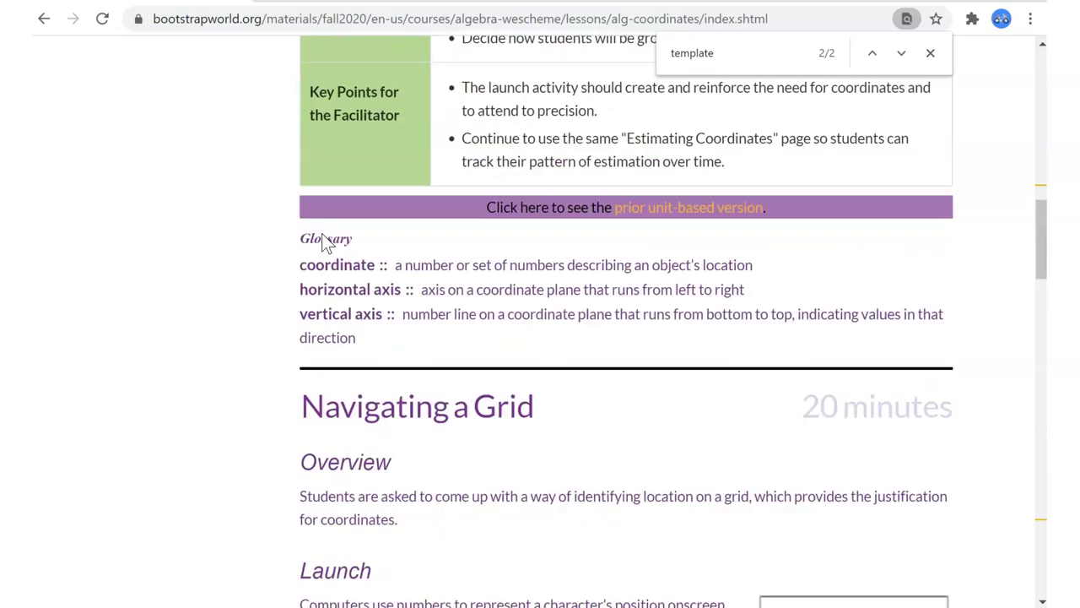
pyautogui.scroll(5, 324, 235)
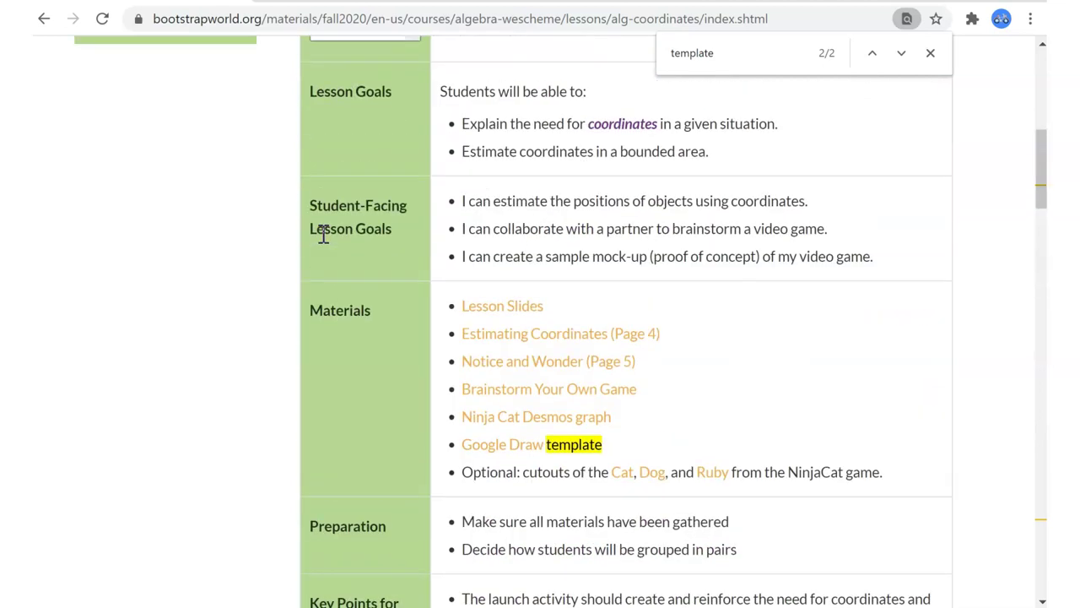
pyautogui.click(538, 392)
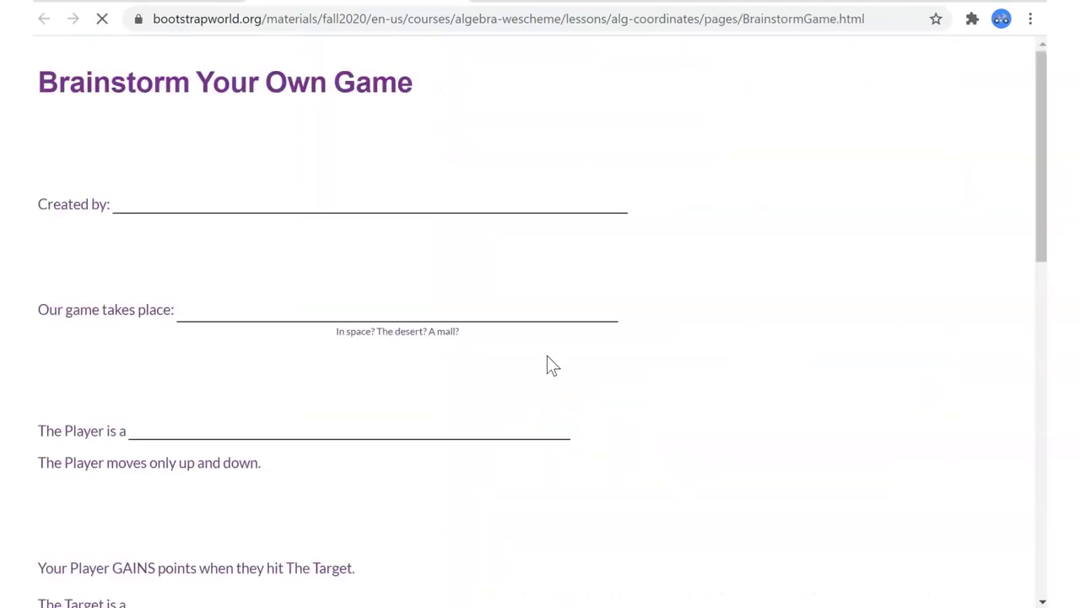
pyautogui.scroll(-5, 213, 320)
pyautogui.scroll(4, 213, 320)
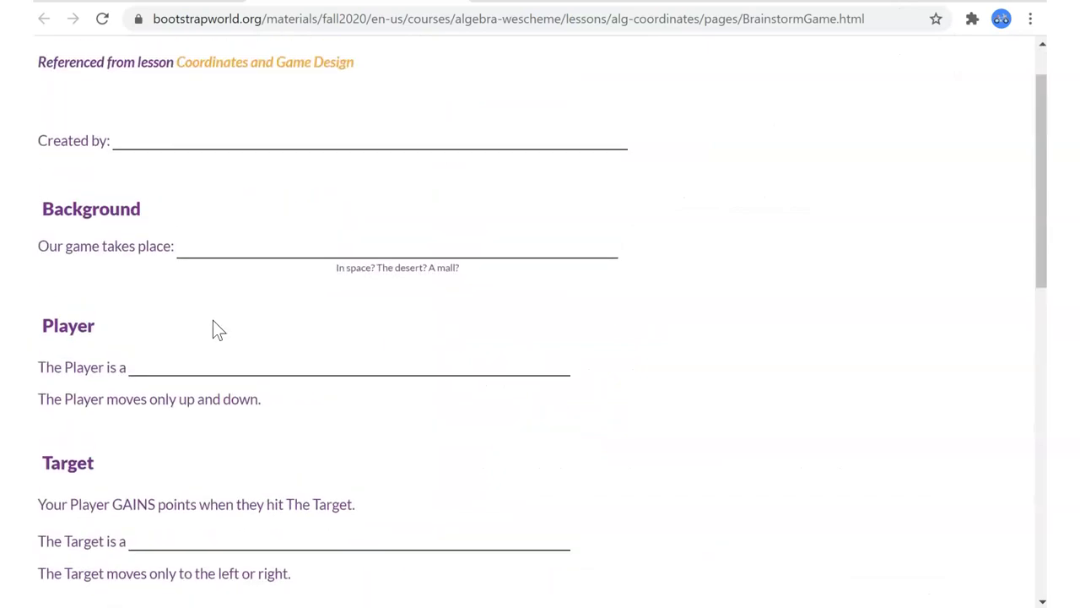
pyautogui.hotkey('alt', 'Tab')
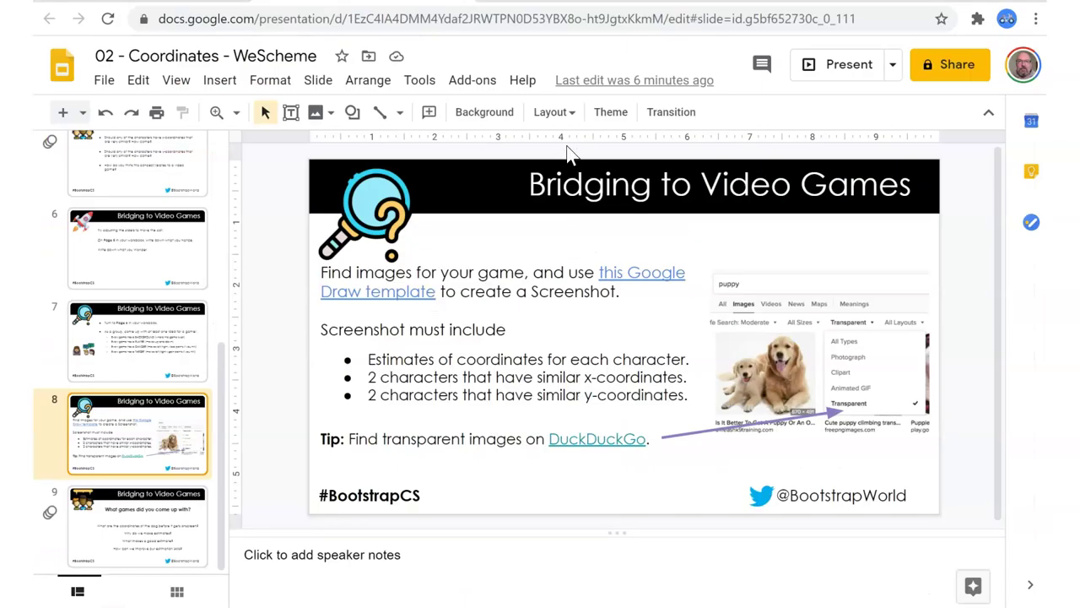
# - Step back through slides 9, 8 and 7, ending on rocket slide 6 about moving the cat
pyautogui.click(130, 453)
pyautogui.click(107, 511)
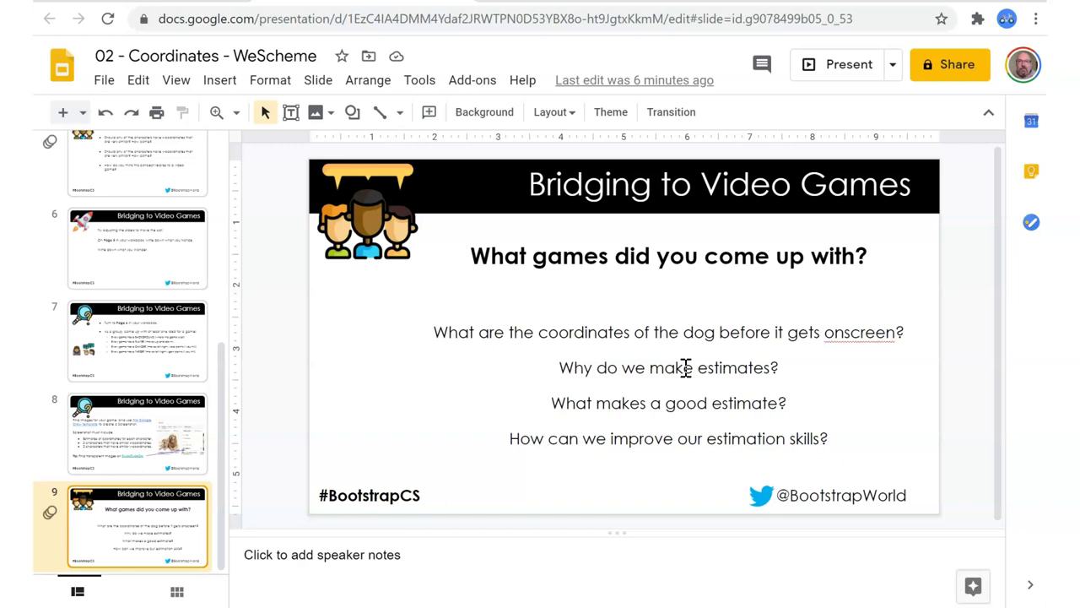
pyautogui.click(152, 439)
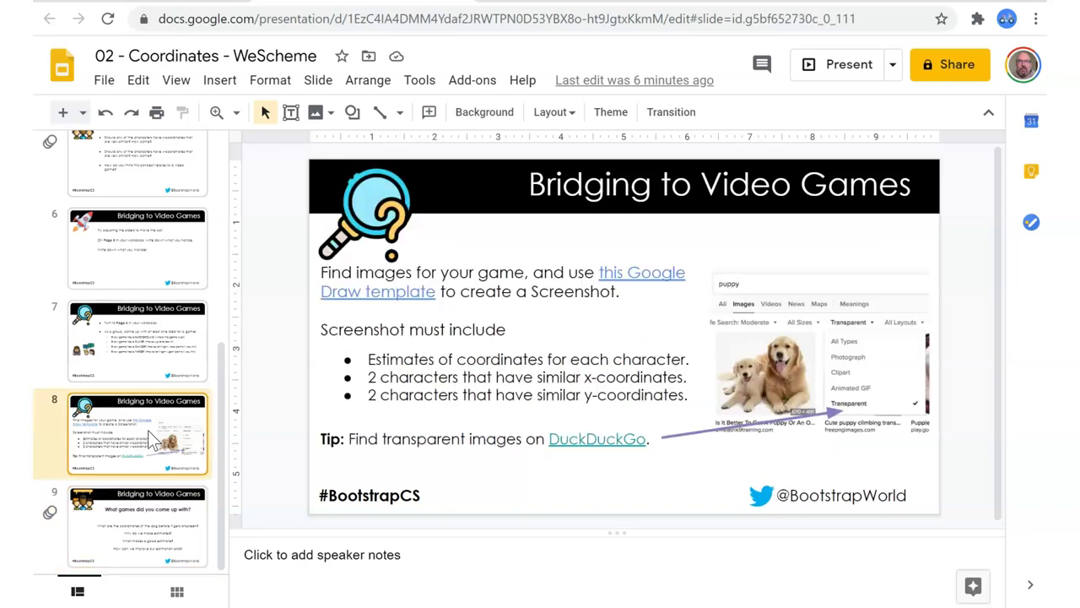
pyautogui.click(145, 348)
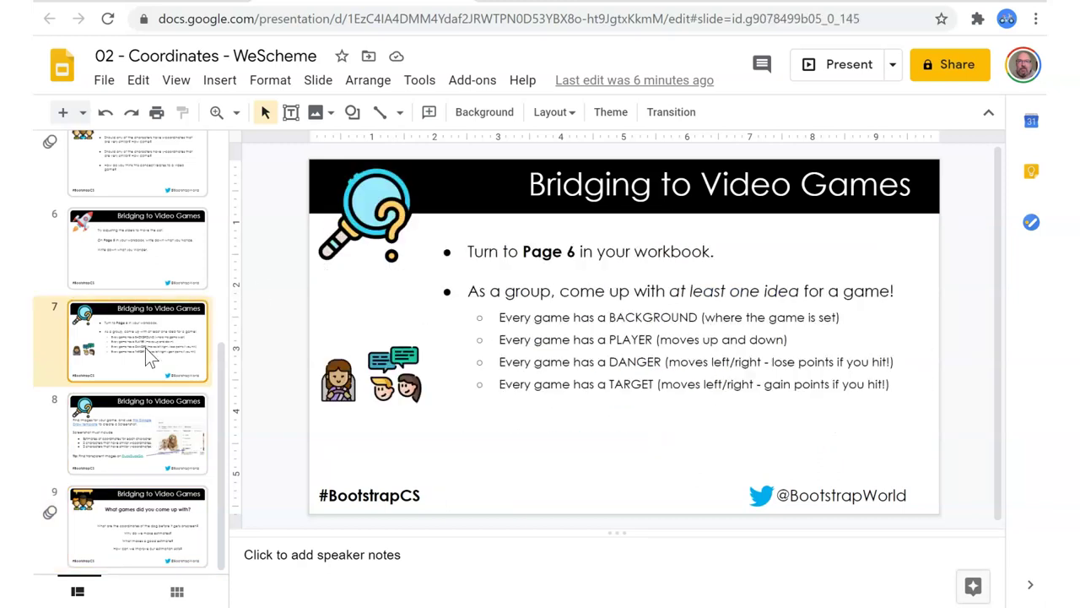
pyautogui.click(150, 258)
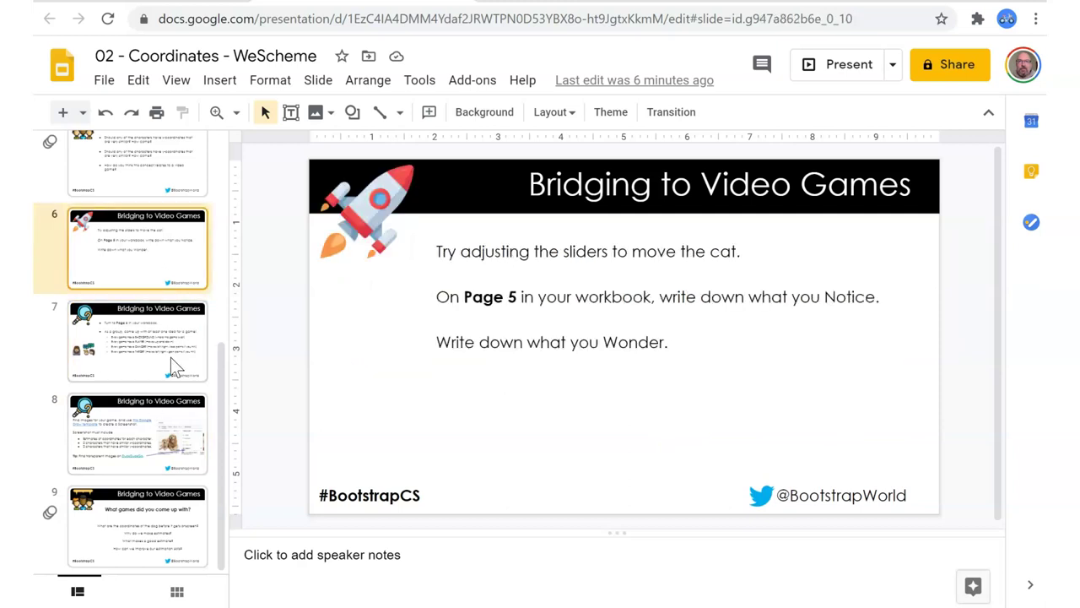
# - Prefix slide 6's title with 'U-DO:' and widen its box so it fits one line
pyautogui.click(531, 184)
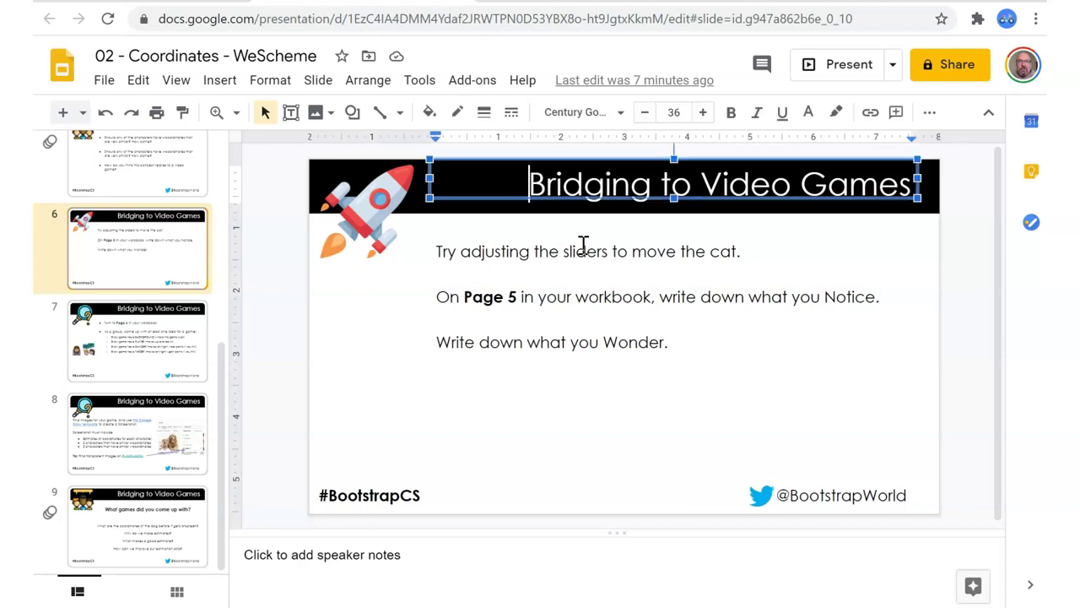
pyautogui.write('U-D')
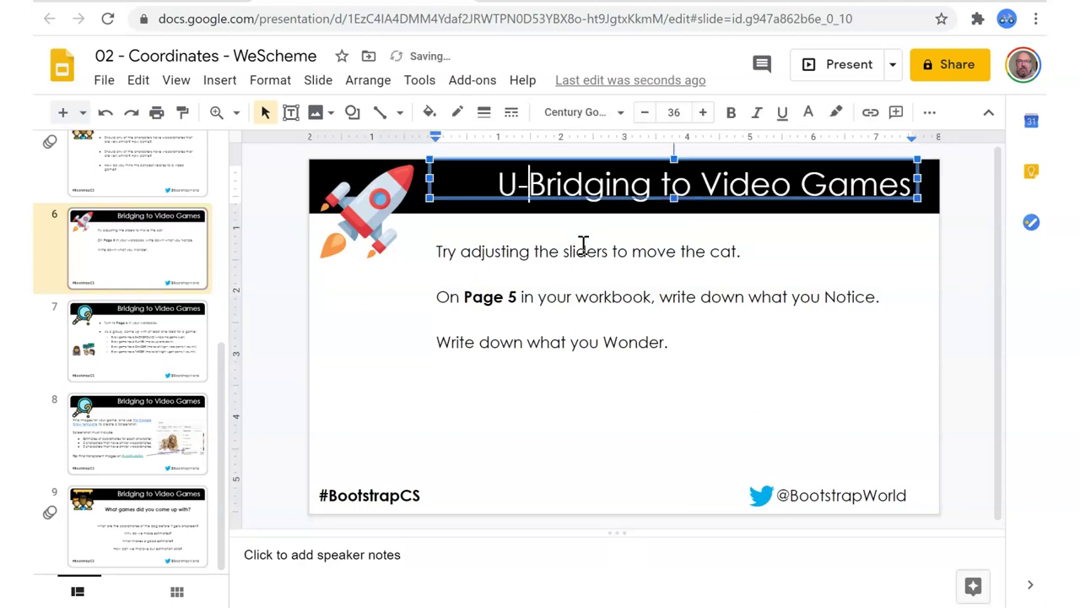
pyautogui.write('O:')
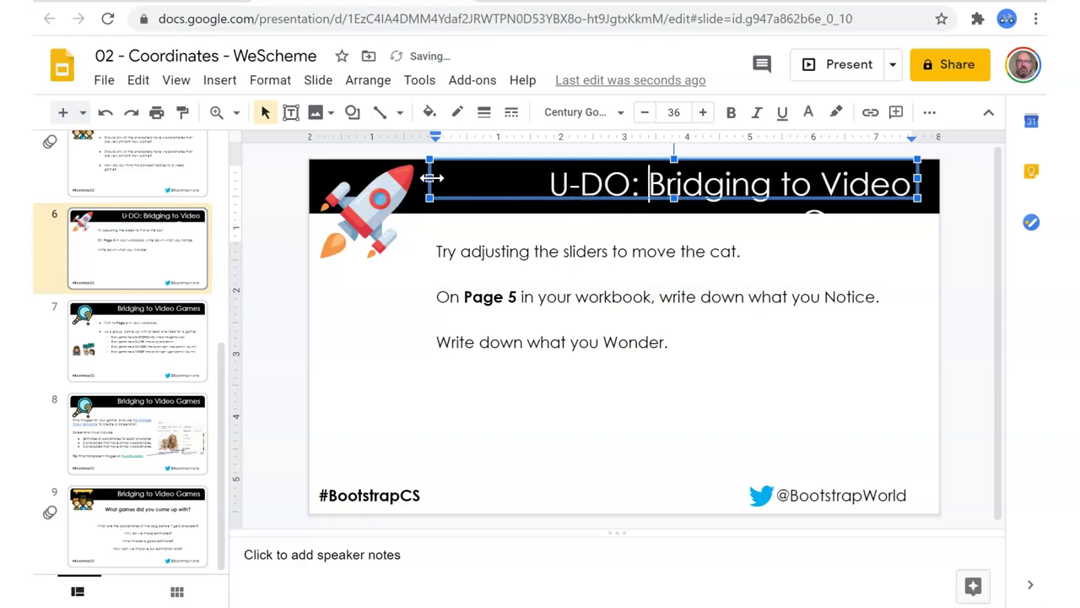
pyautogui.moveTo(429, 175); pyautogui.dragTo(398, 185)
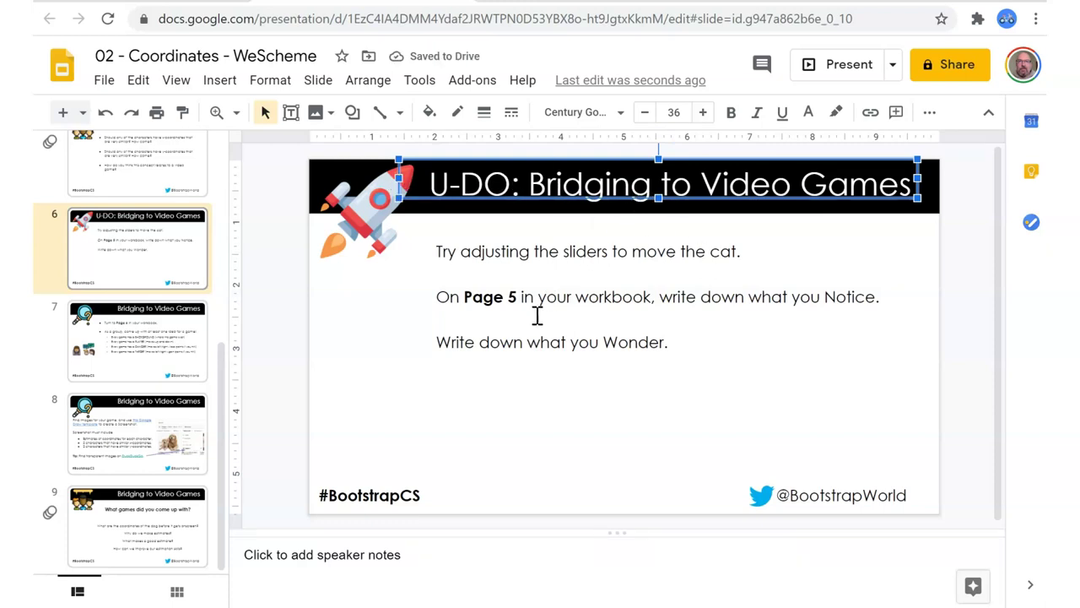
# - Prefix slide 7's title with '2-DO: ', correcting the typos along the way
pyautogui.click(162, 335)
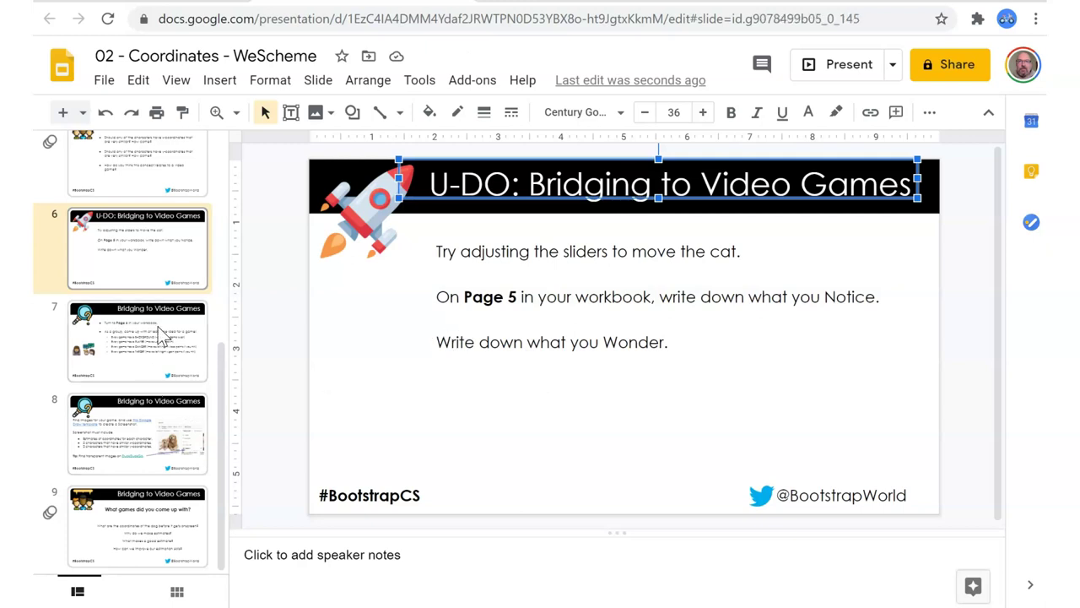
pyautogui.click(534, 184)
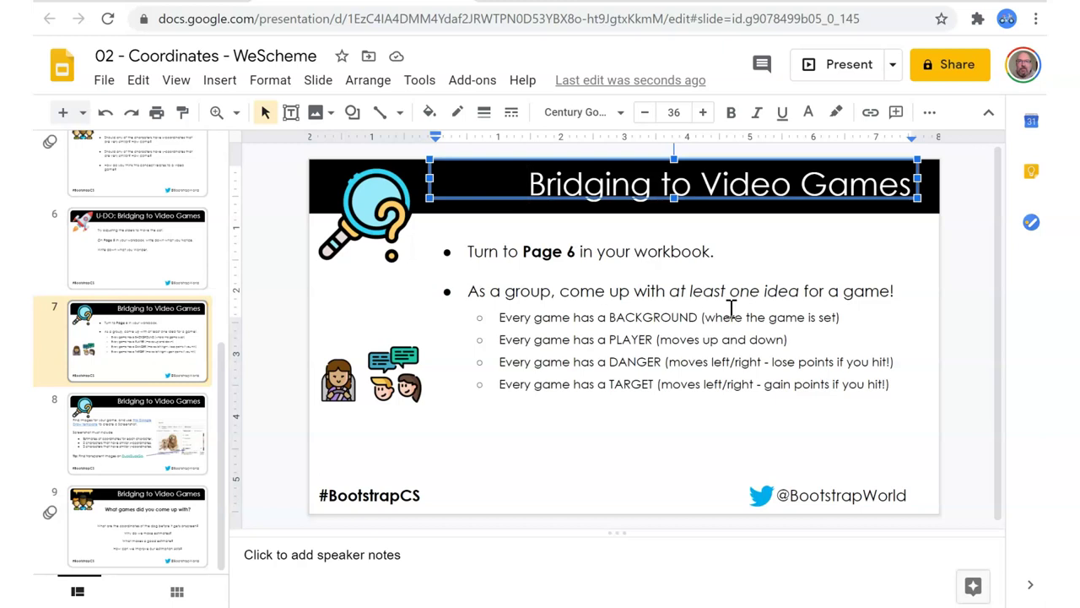
pyautogui.write('2DO')
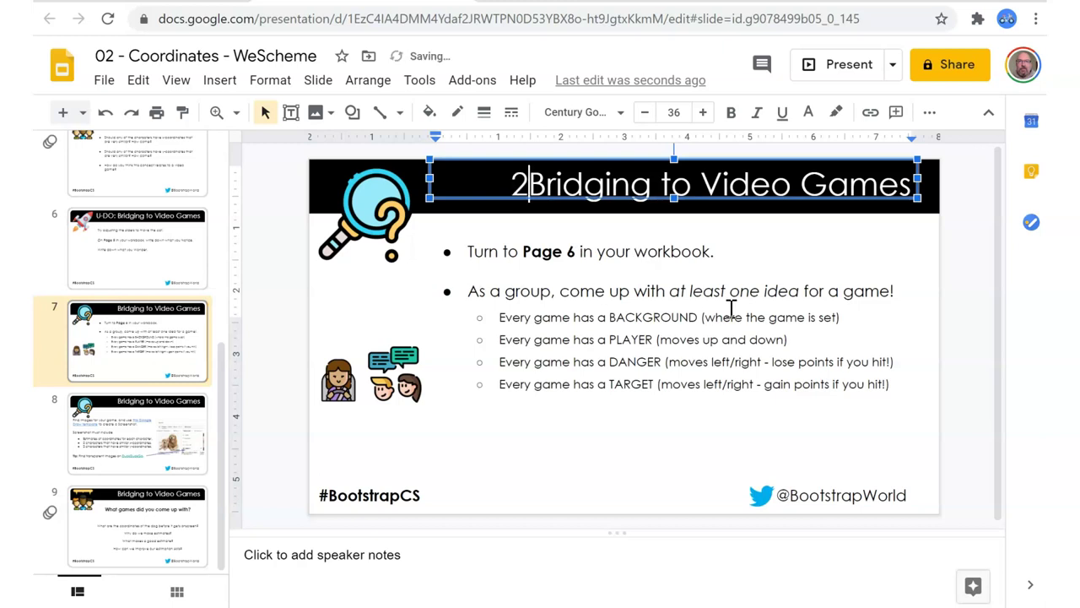
pyautogui.press('BackSpace')
pyautogui.press('BackSpace')
pyautogui.write('-DO')
pyautogui.write(':"')
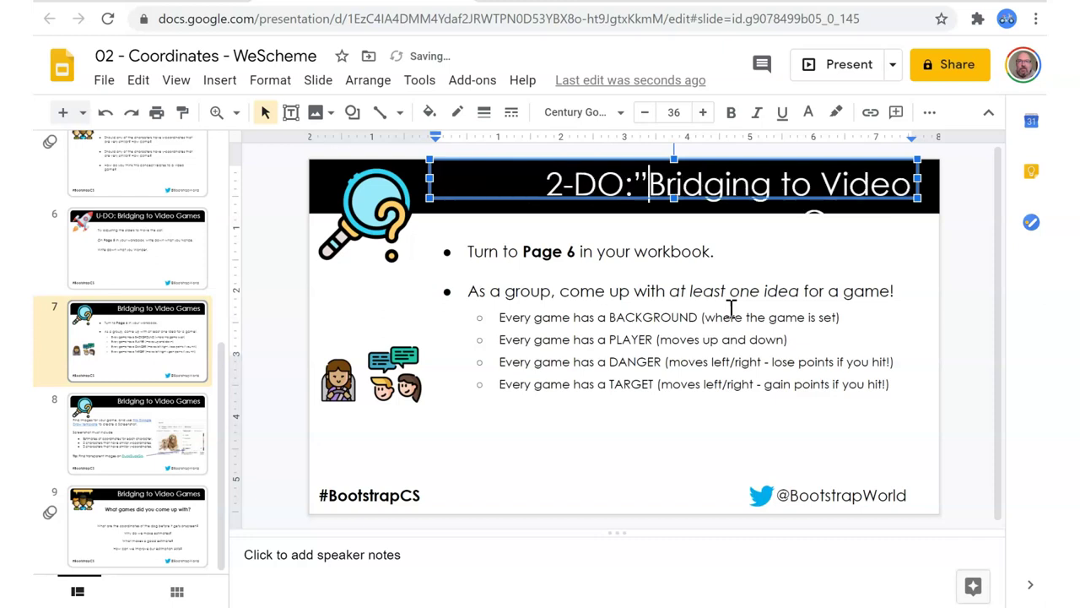
pyautogui.press('BackSpace')
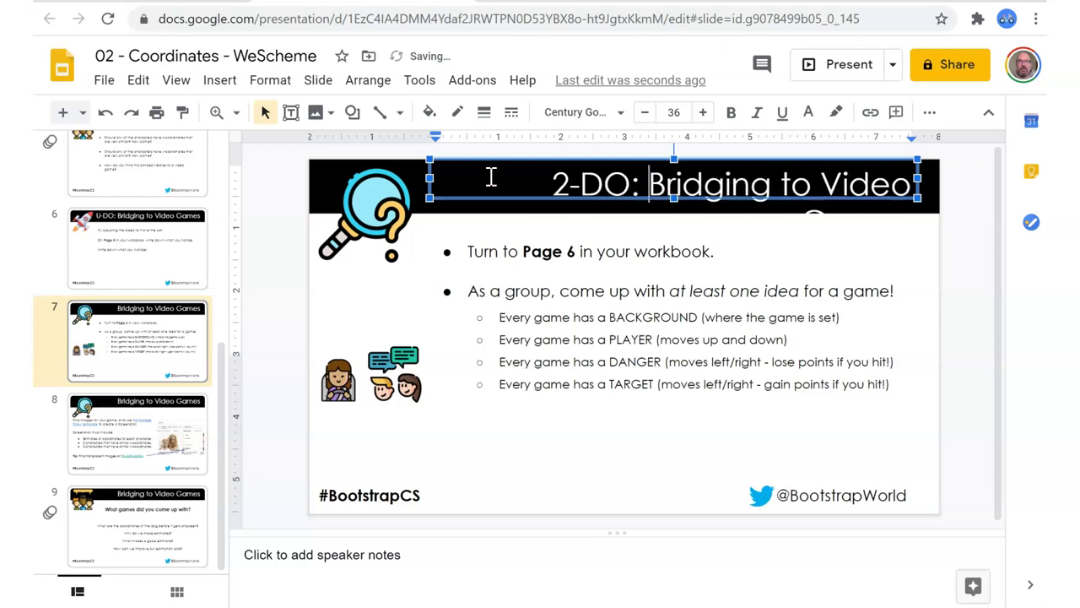
pyautogui.click(428, 175)
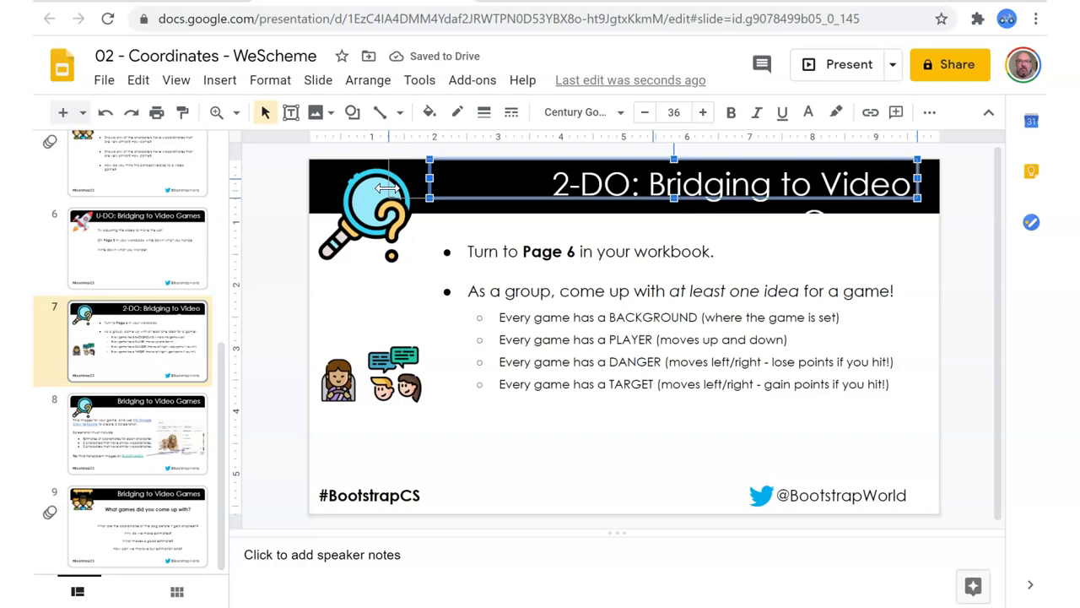
# - Widen slide 7's title box leftward so '2-DO: Bridging to Video Games' fits one line
pyautogui.moveTo(429, 178); pyautogui.dragTo(387, 187)
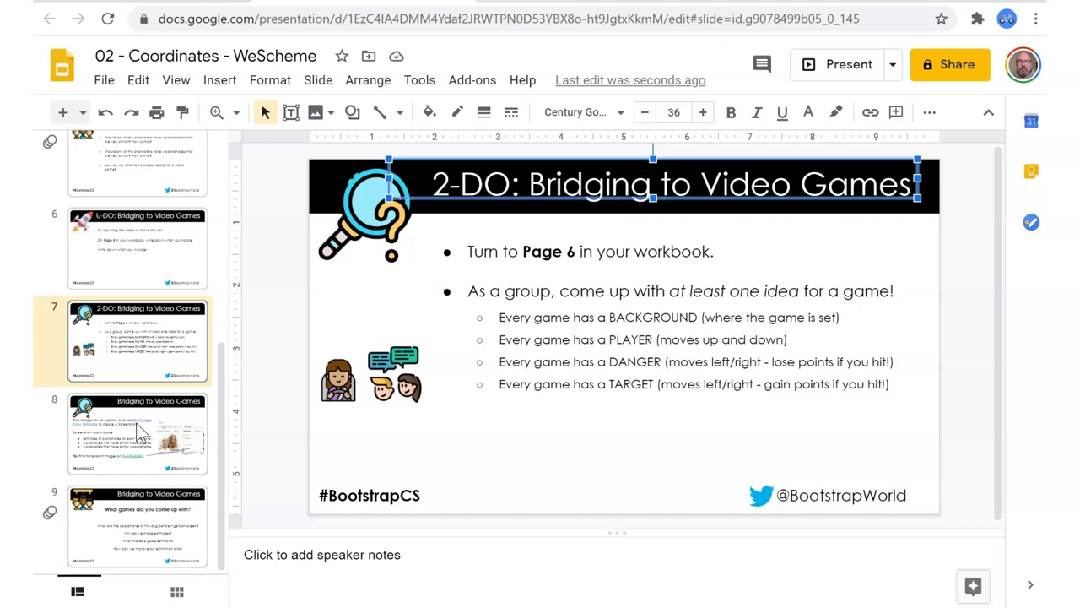
# - Browse slides 8, 9 and 6, then scroll the filmstrip up to the Coordinates & Game Design slide
pyautogui.click(104, 423)
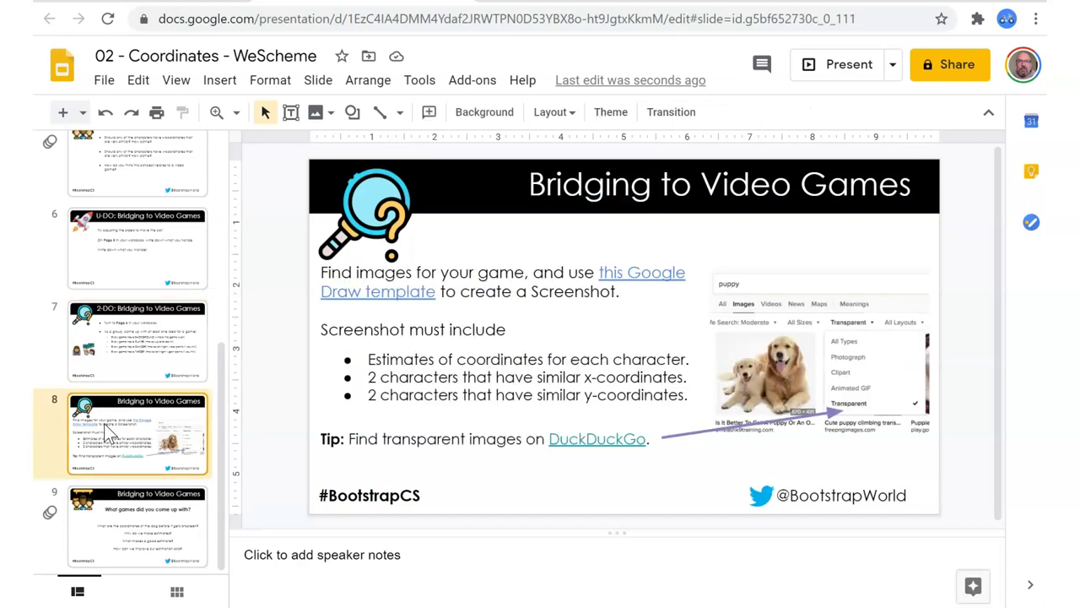
pyautogui.click(157, 572)
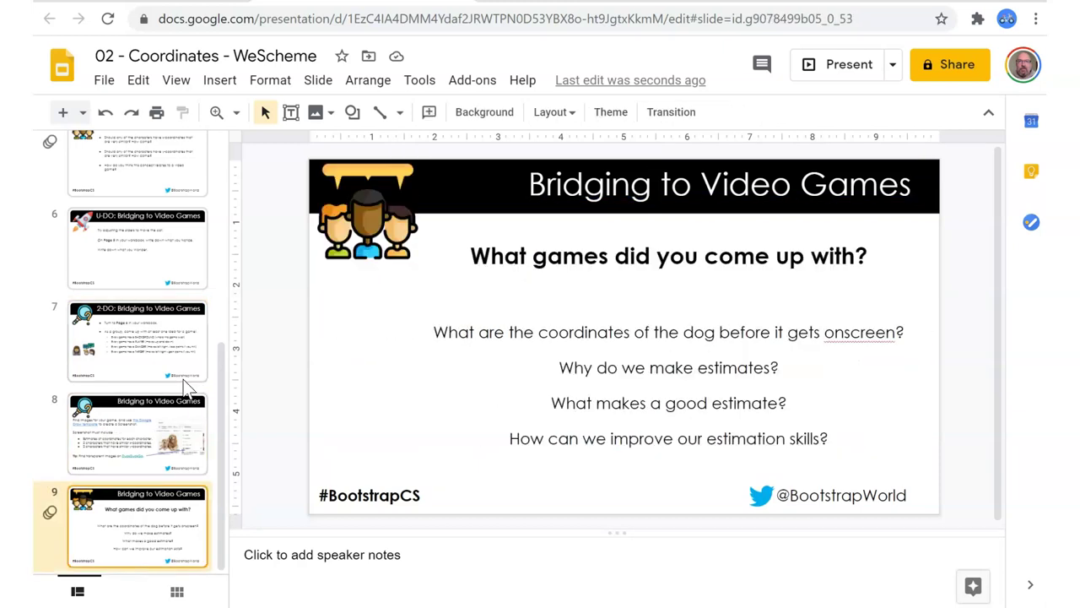
pyautogui.scroll(2, 187, 388)
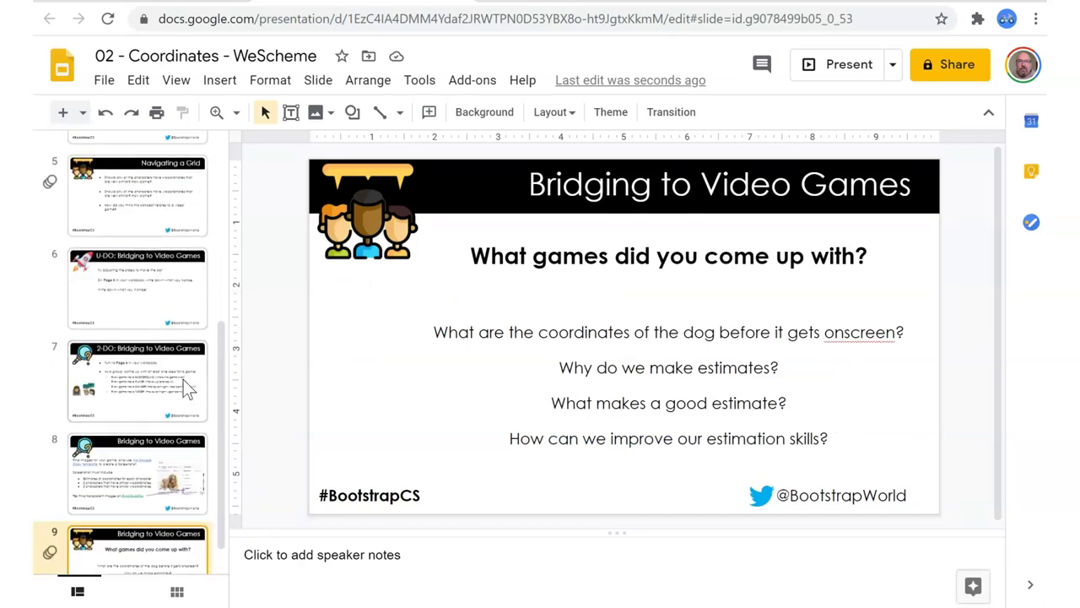
pyautogui.rightClick(184, 382)
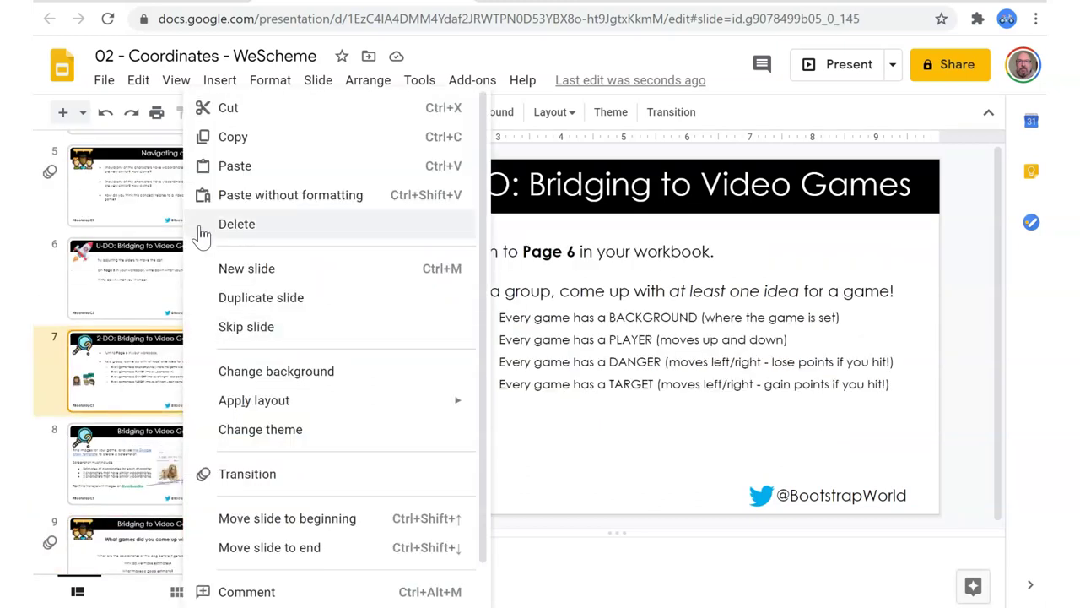
pyautogui.click(137, 267)
pyautogui.scroll(5, 115, 342)
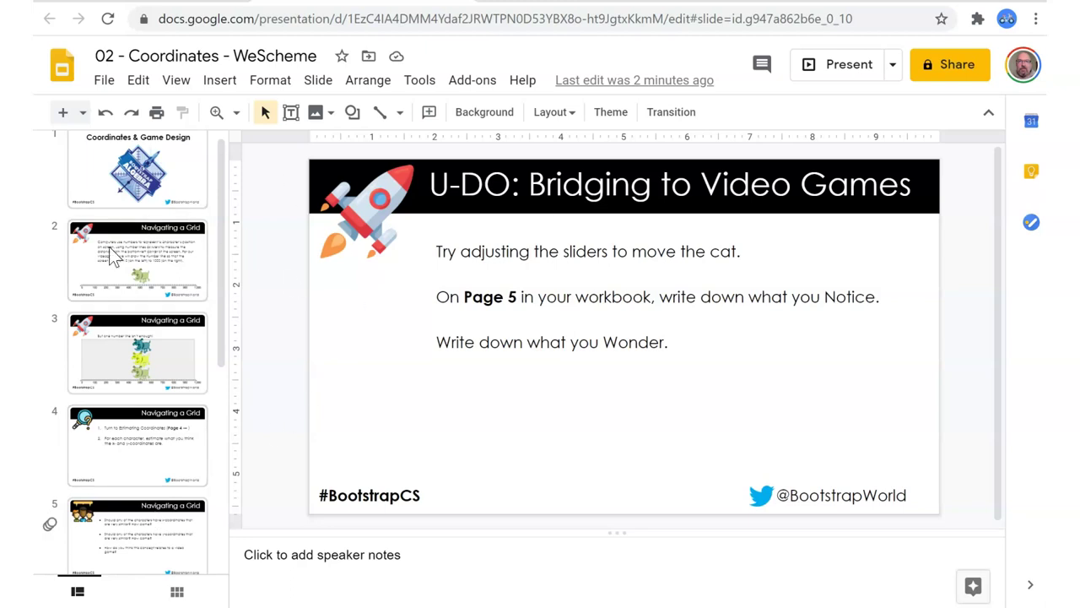
pyautogui.scroll(1, 108, 247)
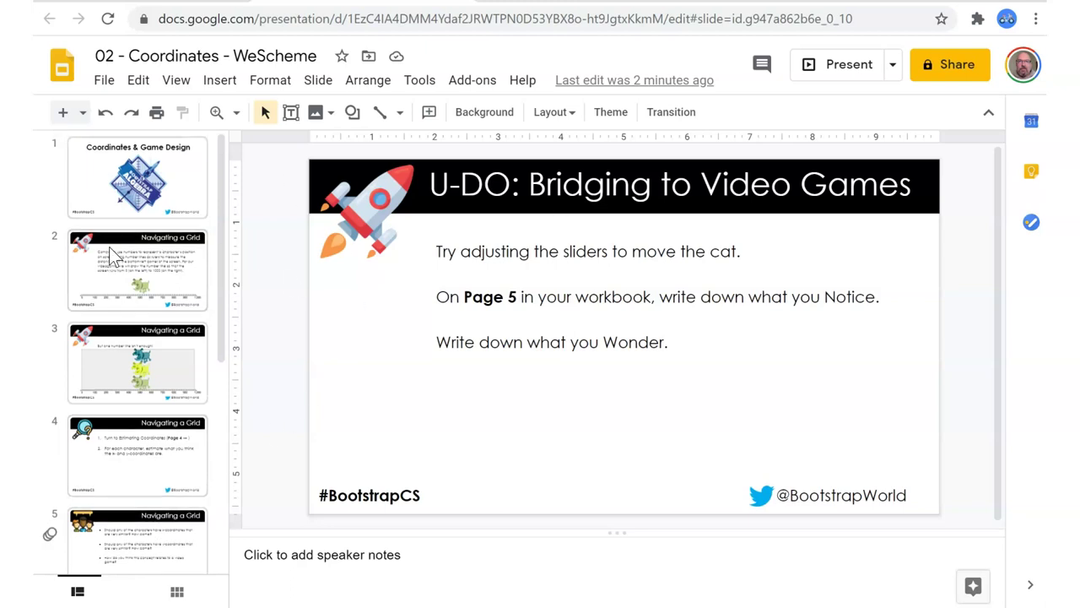
pyautogui.click(139, 166)
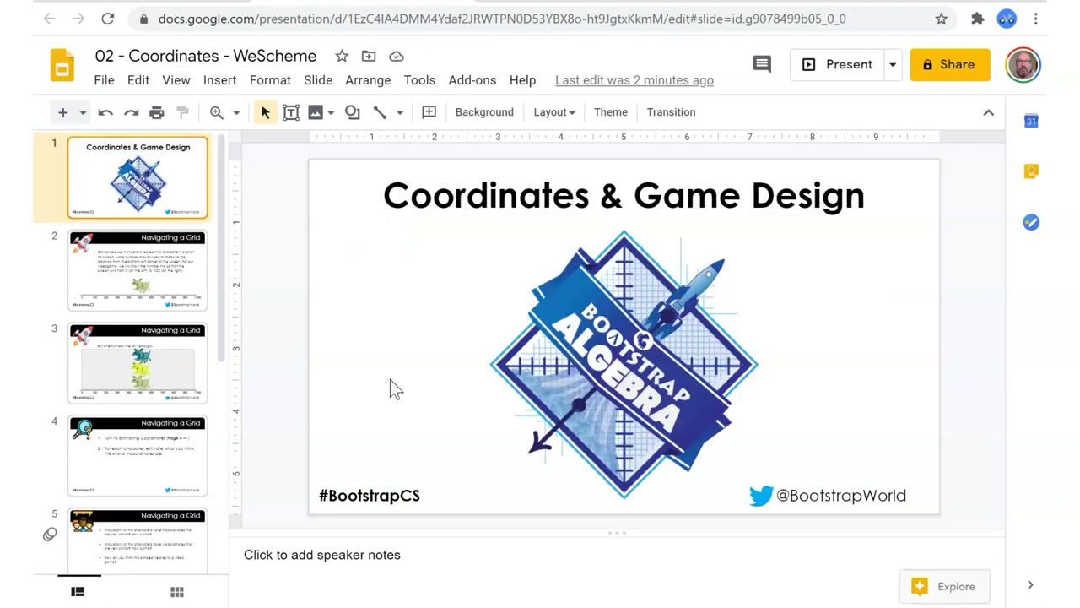